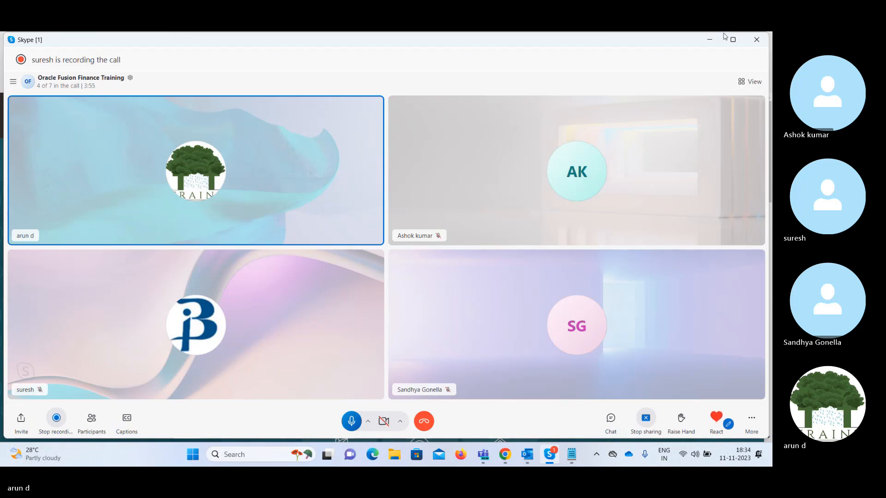
Minimize the Skype call window to bring the Notepad note into view.
{"action": "left_click", "coordinate": [710, 39]}
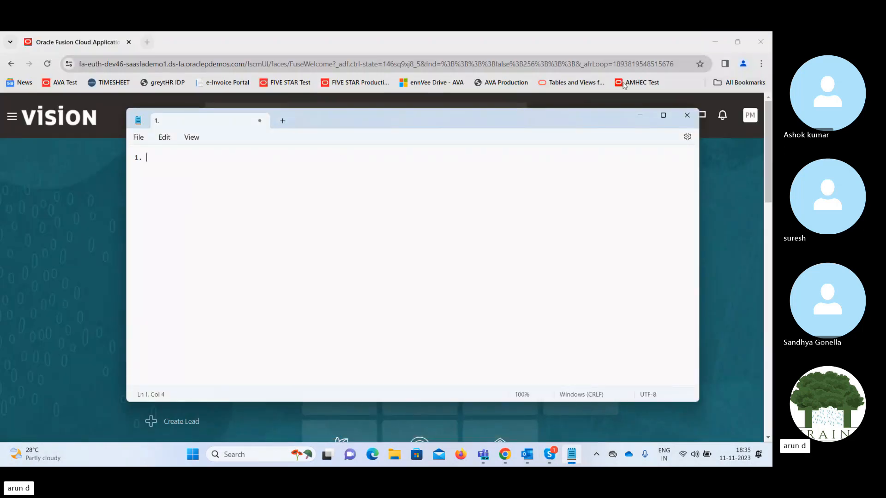
Type the numbered list Budget, Mass Allocation, Financial Report, with sub-item 'a) FRS' beneath it.
{"action": "left_click", "coordinate": [700, 112]}
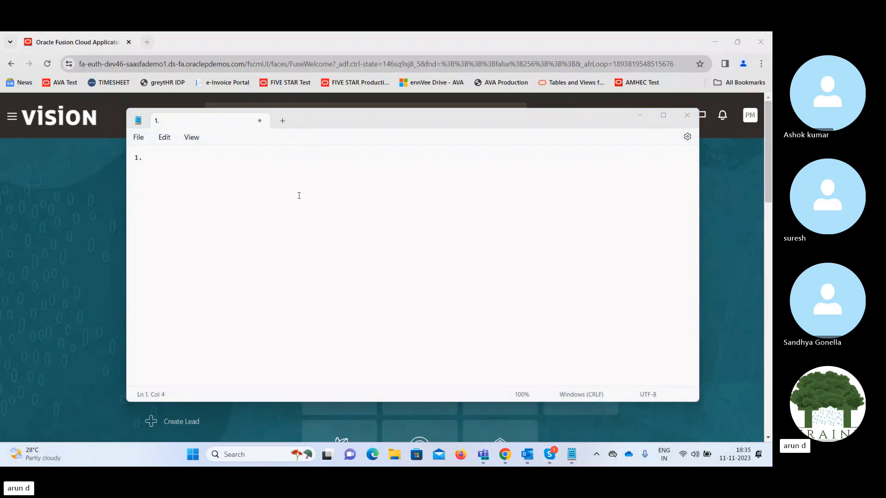
{"action": "left_click", "coordinate": [204, 164]}
{"action": "type", "text": "B"}
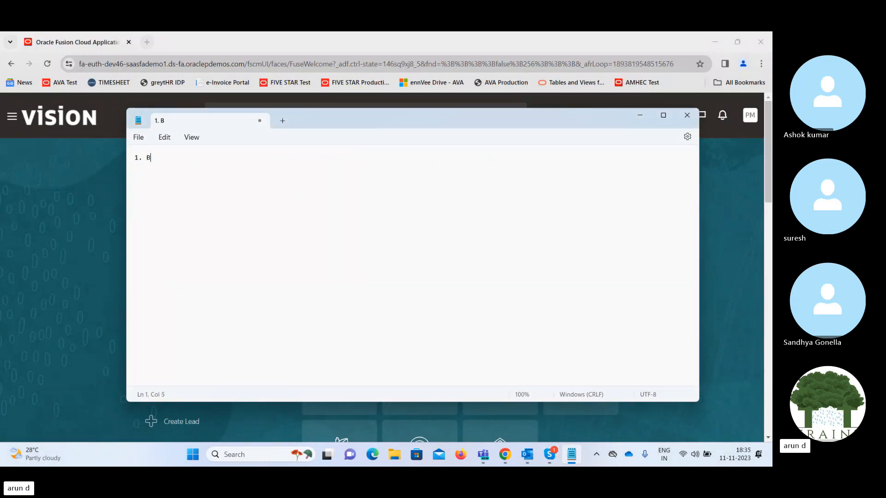
{"action": "type", "text": "udget"}
{"action": "key", "text": "Return"}
{"action": "type", "text": "2. Mass Allocation"}
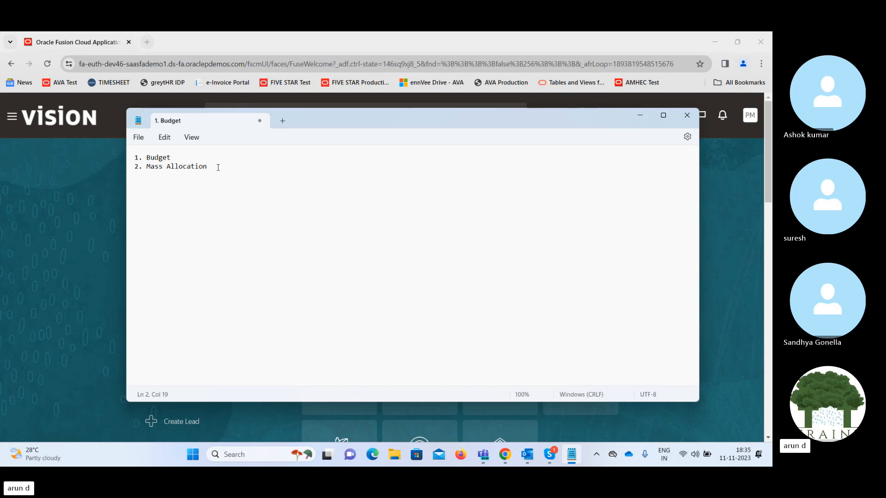
{"action": "type", "text": "3. Financials"}
{"action": "key", "text": "BackSpace"}
{"action": "type", "text": "Report"}
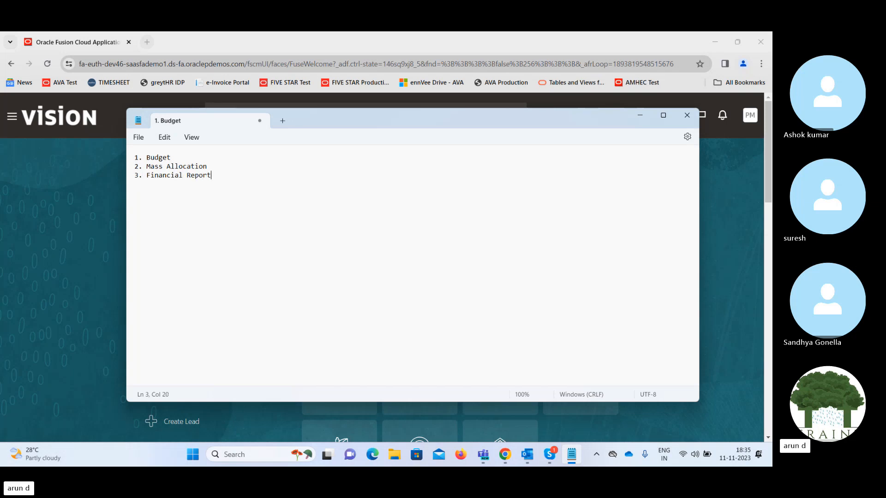
{"action": "key", "text": "Return"}
{"action": "type", "text": "a) FRS"}
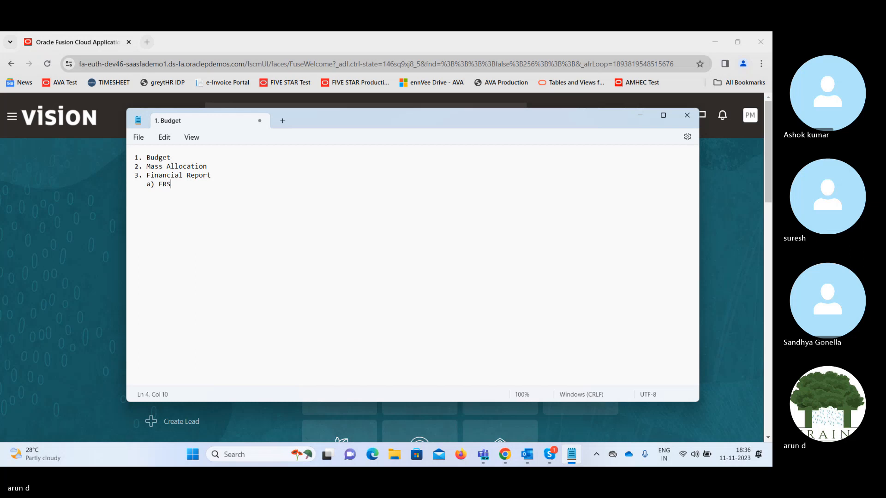
{"action": "type", "text": " -"}
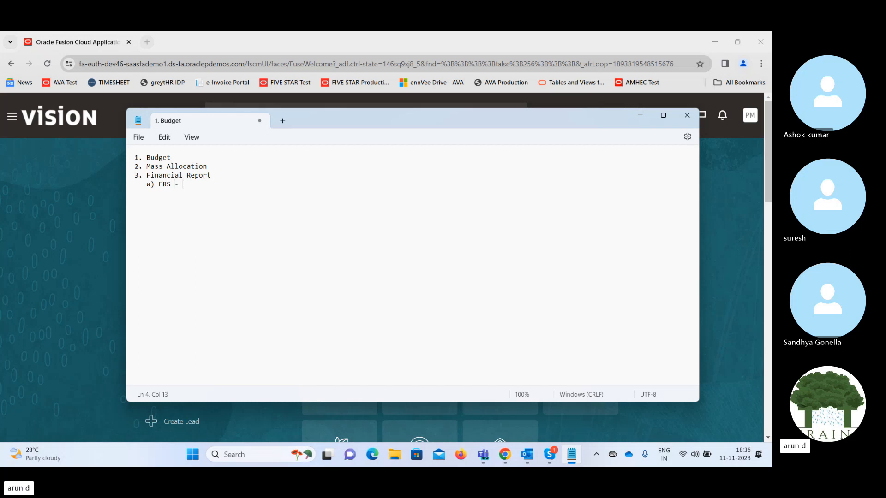
Drop the dash after FRS; add 'b) Account Group/Account Inquiry', 'c) Account Inspector', 'd) Smart View Report'.
{"action": "key", "text": "BackSpace"}
{"action": "key", "text": "BackSpace"}
{"action": "key", "text": "BackSpace"}
{"action": "key", "text": "Return"}
{"action": "type", "text": "b) Account Group/Accoun"}
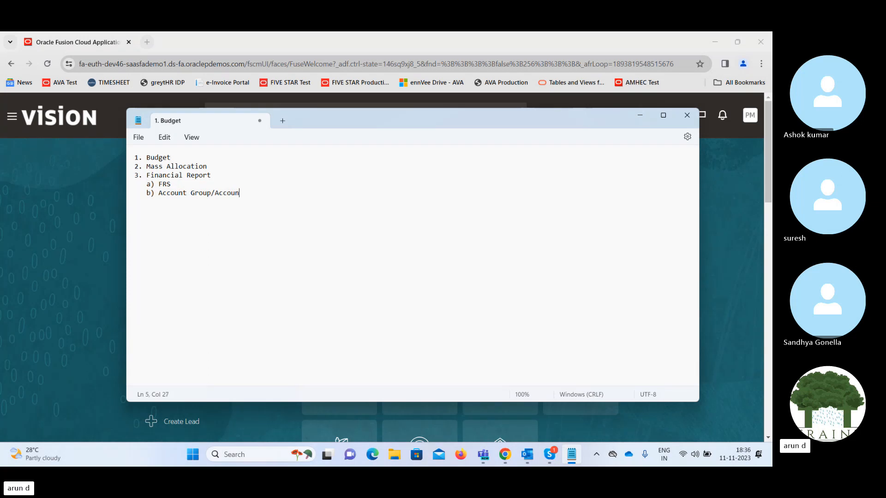
{"action": "type", "text": "t Inquiry"}
{"action": "key", "text": "Return"}
{"action": "type", "text": "c) Account Inspector"}
{"action": "key", "text": "Return"}
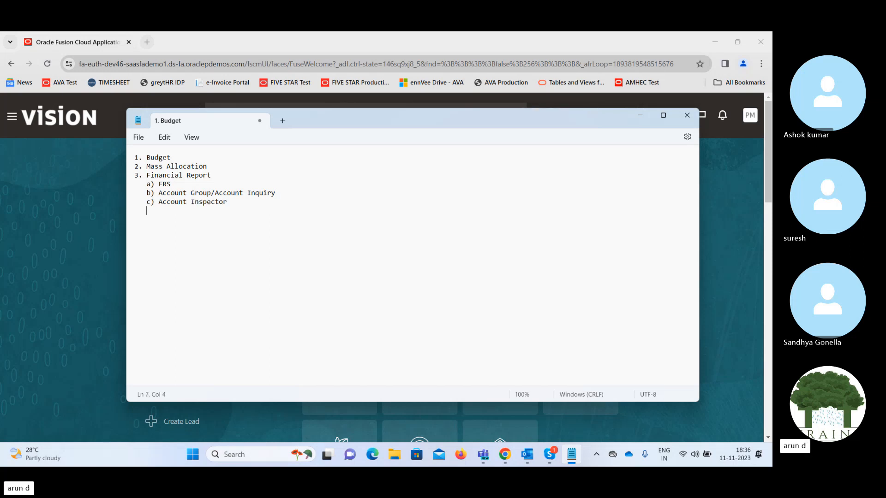
{"action": "type", "text": "d) Smart View"}
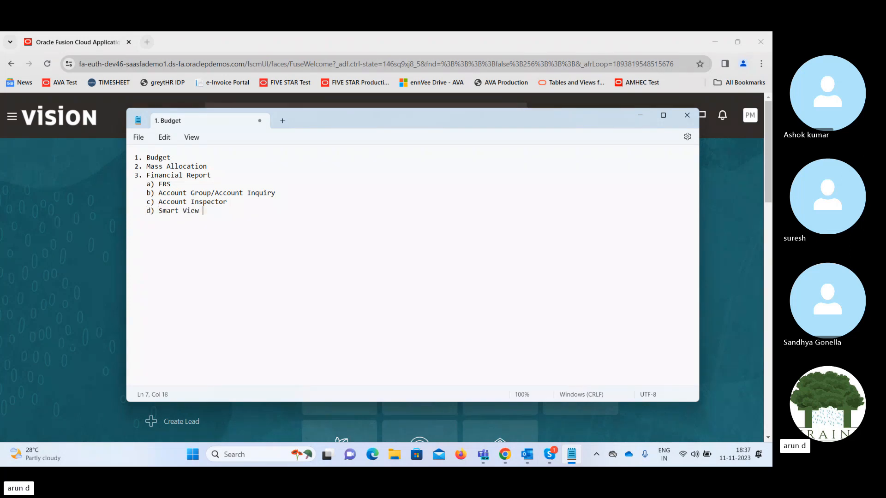
{"action": "type", "text": " Report"}
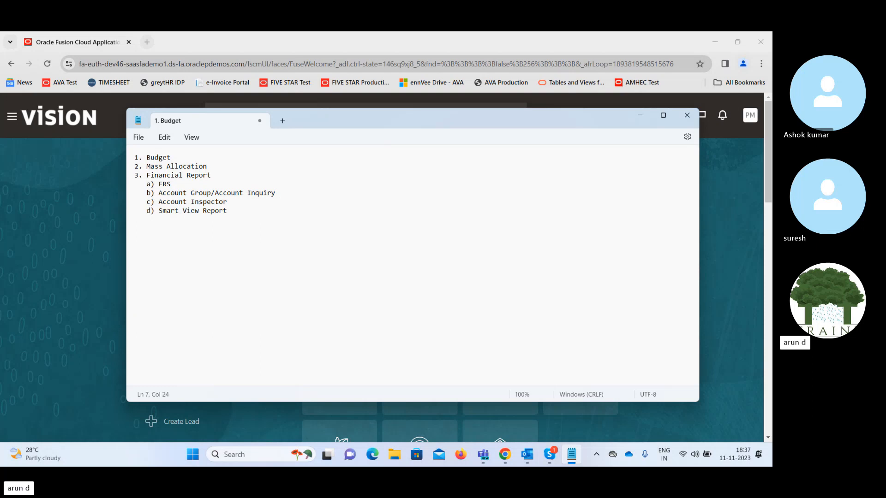
Highlight the FRS-to-Account Inspector sub-items and 'Smart View Report', then minimize Notepad.
{"action": "left_click", "coordinate": [219, 175]}
{"action": "left_click_drag", "start_coordinate": [159, 184], "coordinate": [198, 203]}
{"action": "left_click", "coordinate": [231, 210]}
{"action": "left_click_drag", "start_coordinate": [159, 211], "coordinate": [228, 211]}
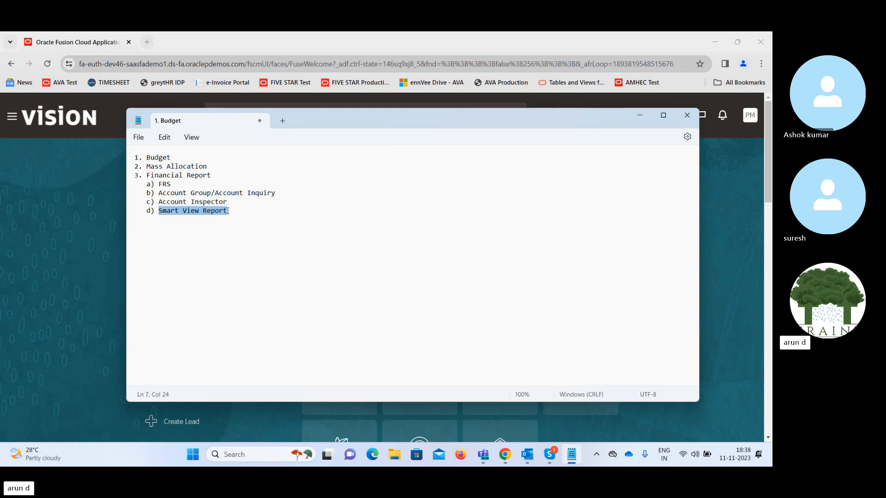
{"action": "left_click", "coordinate": [639, 119]}
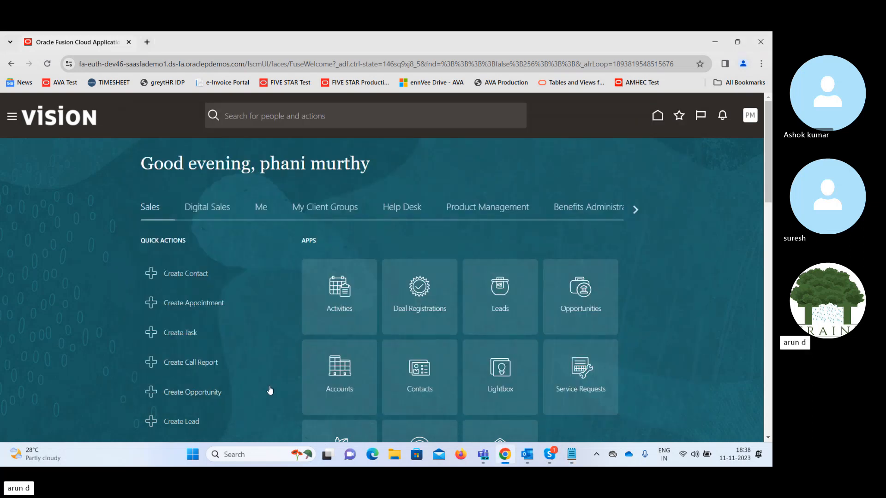
Launch Excel from Windows search and create a blank workbook.
{"action": "left_click", "coordinate": [257, 456]}
{"action": "type", "text": "excel"}
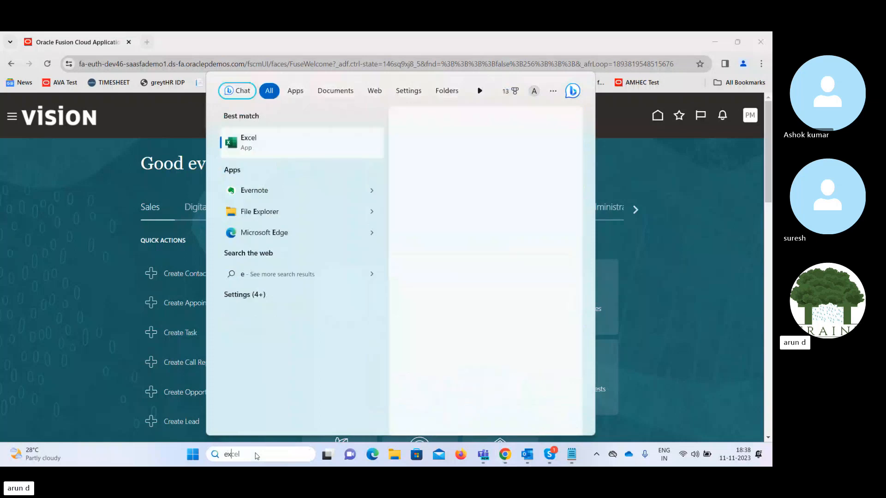
{"action": "key", "text": "Return"}
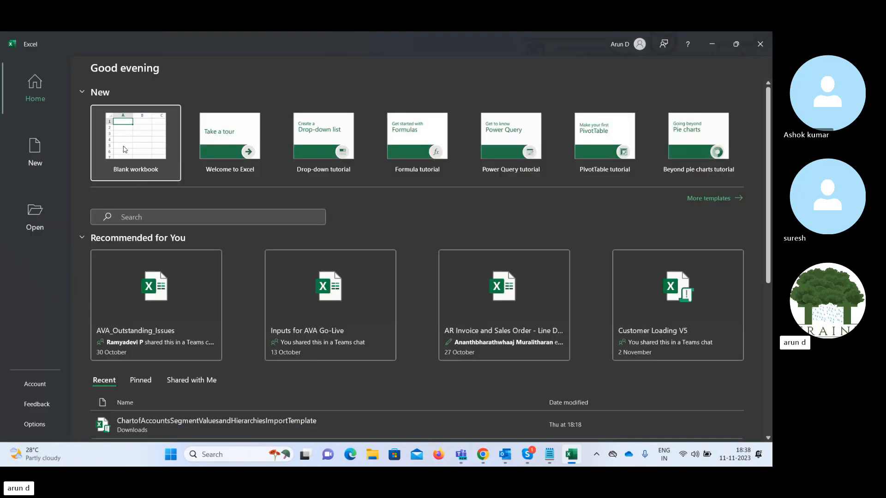
{"action": "left_click", "coordinate": [123, 149]}
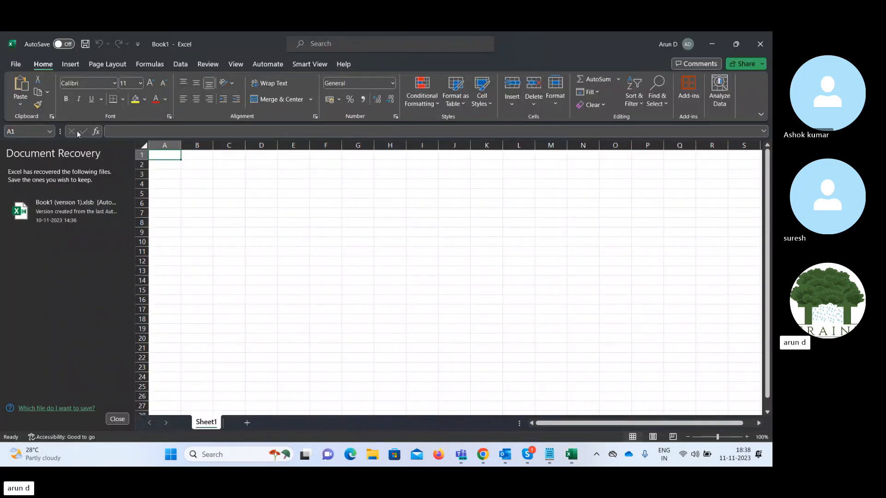
Show the Smart View ribbon commands in Book1, then start a new Chrome tab.
{"action": "left_click", "coordinate": [15, 66]}
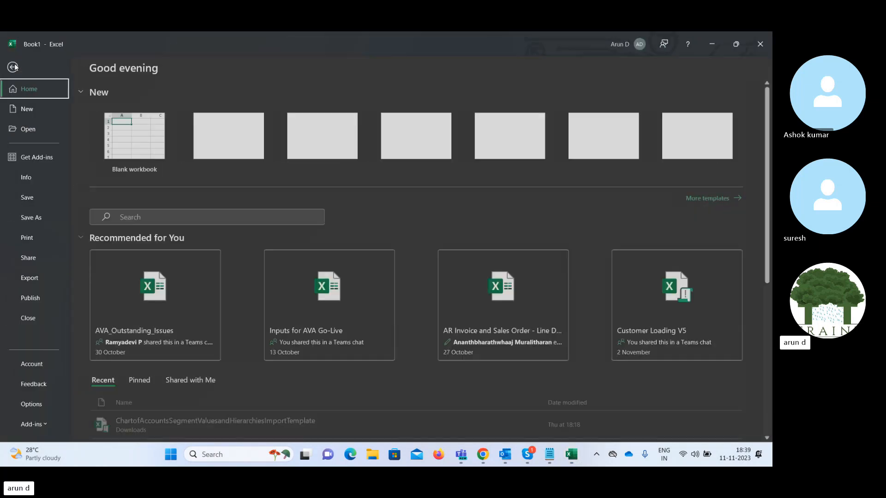
{"action": "left_click", "coordinate": [14, 66]}
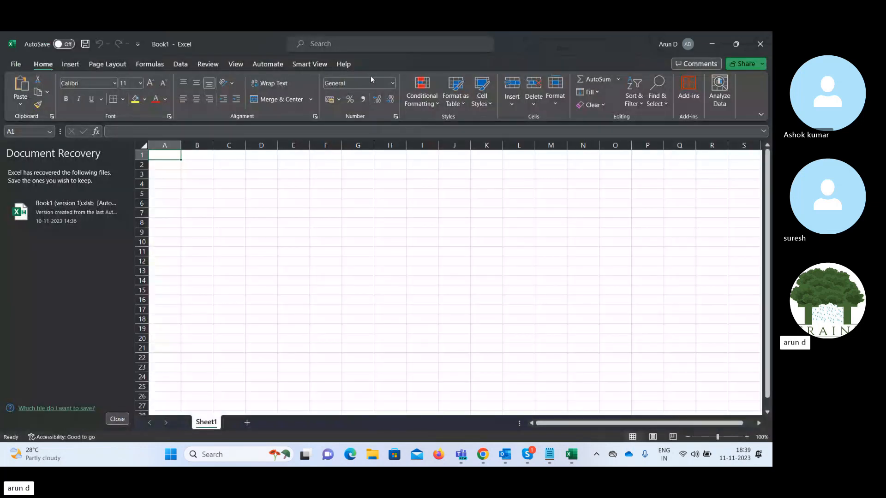
{"action": "left_click", "coordinate": [309, 68]}
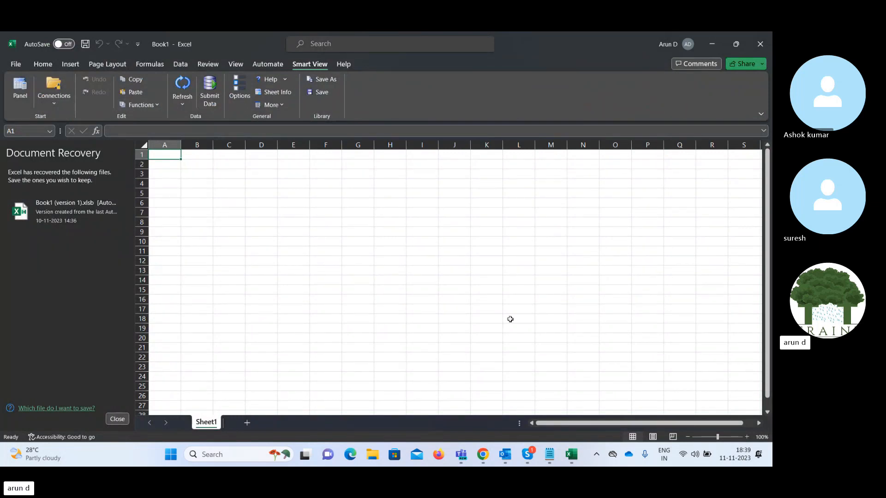
{"action": "left_click", "coordinate": [483, 457]}
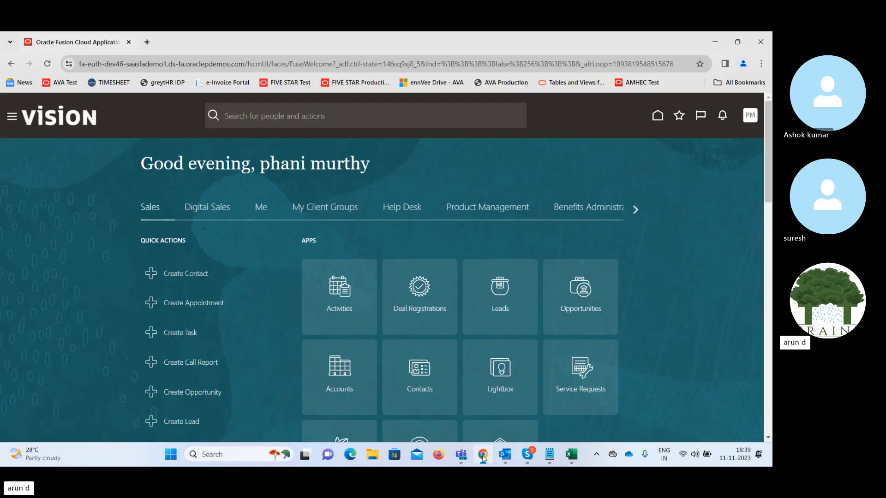
{"action": "left_click", "coordinate": [147, 42]}
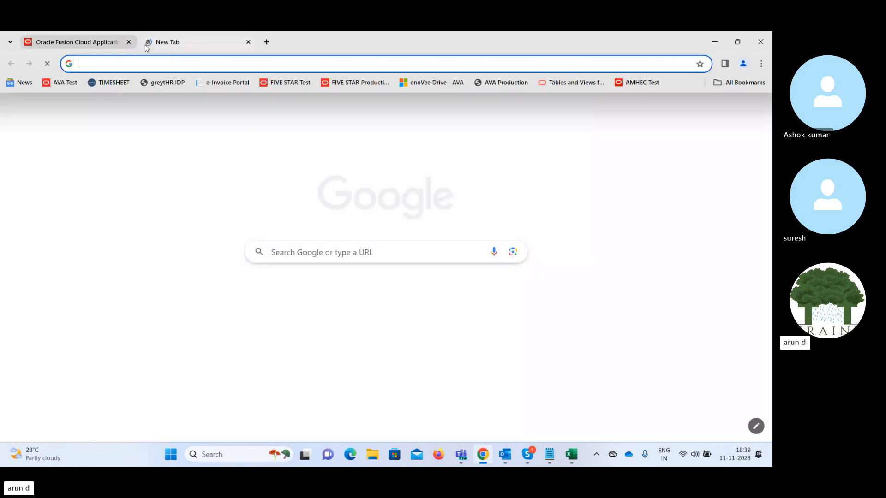
Search Google for 'smart view installation', then go back to the Oracle Fusion Cloud tab.
{"action": "type", "text": "smart"}
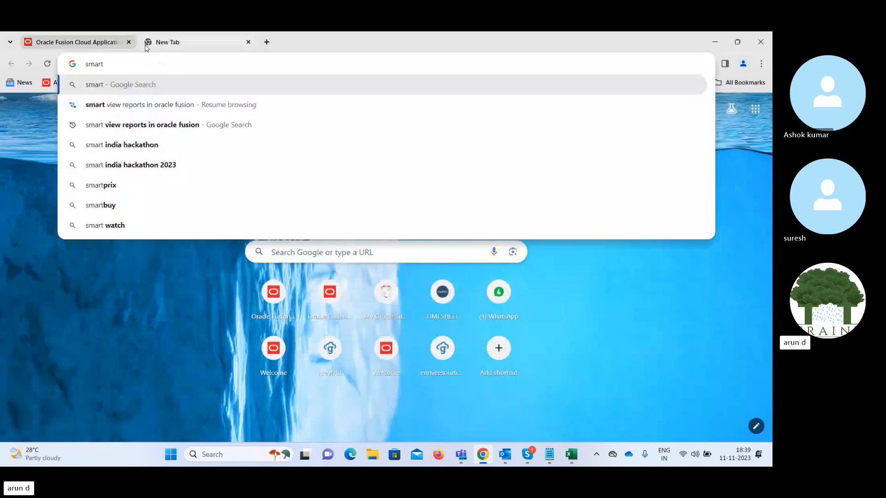
{"action": "type", "text": " view"}
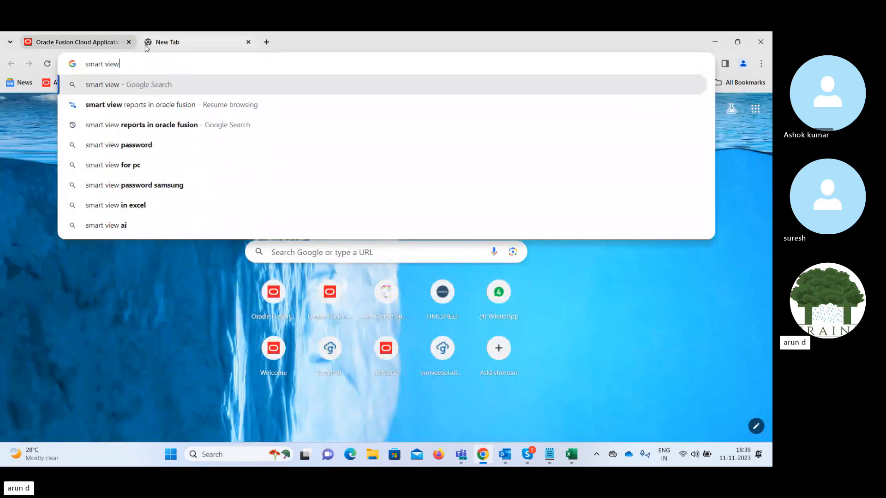
{"action": "type", "text": " instal"}
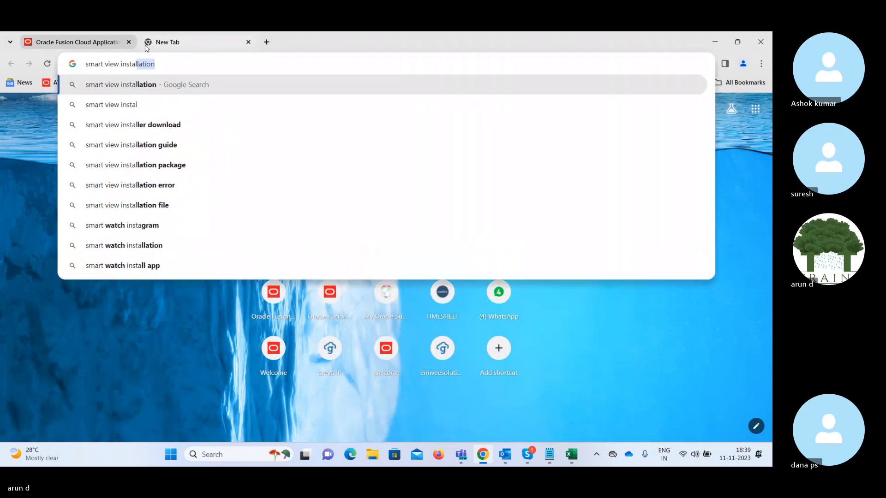
{"action": "type", "text": "lation"}
{"action": "key", "text": "Return"}
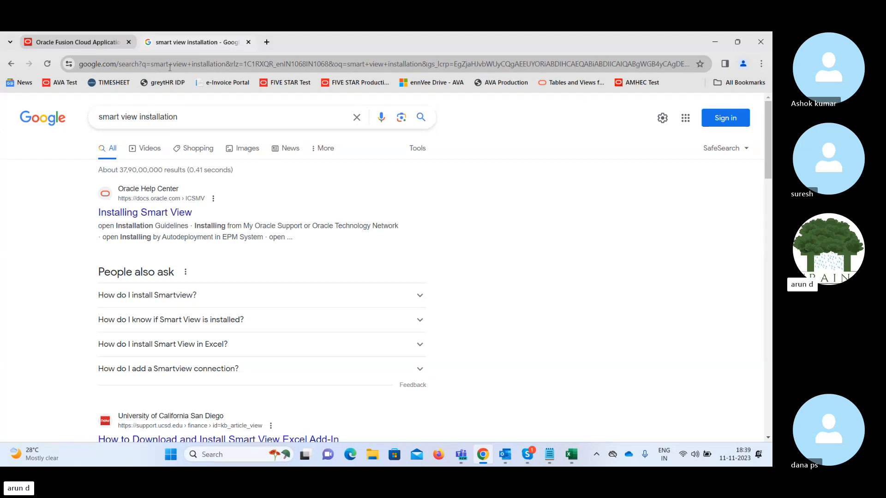
{"action": "left_click", "coordinate": [89, 44]}
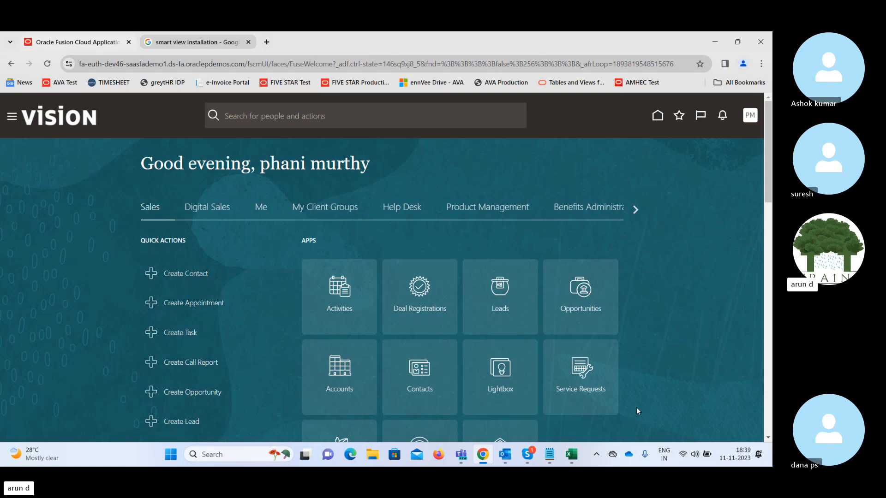
Bring Book1 forward and open the Smart View Home panel with its connection lists.
{"action": "mouse_move", "coordinate": [575, 458]}
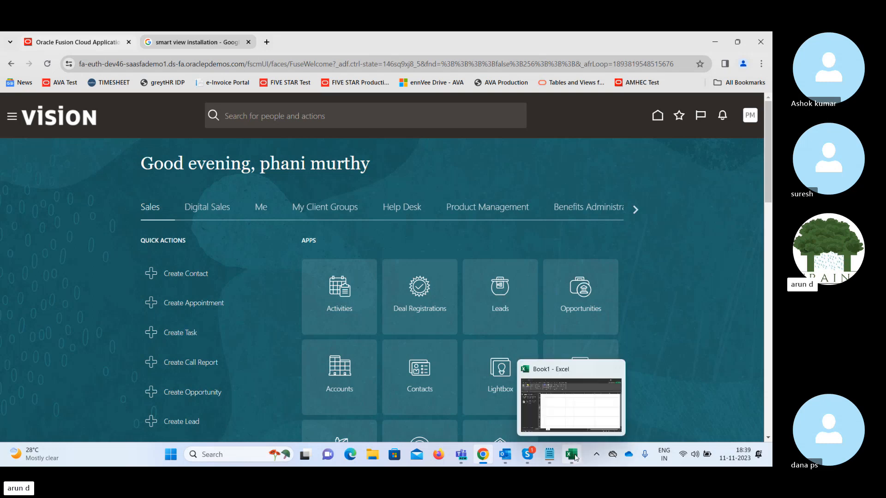
{"action": "left_click", "coordinate": [572, 455]}
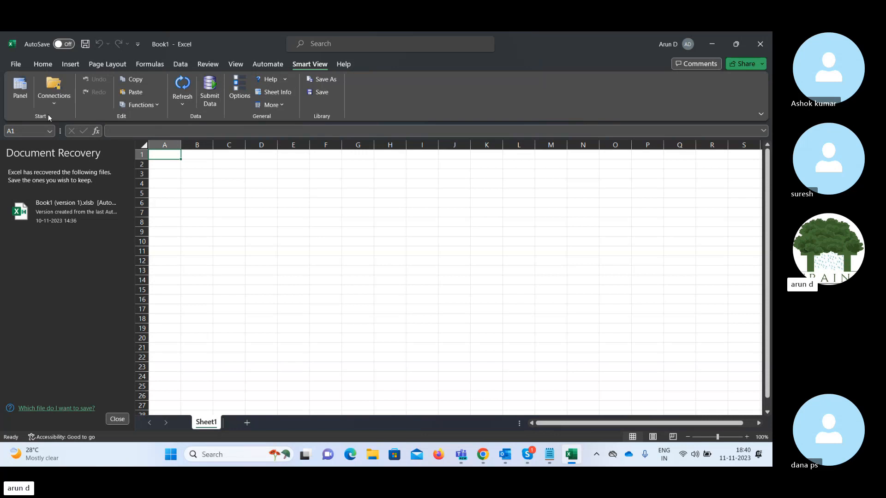
{"action": "left_click", "coordinate": [20, 92]}
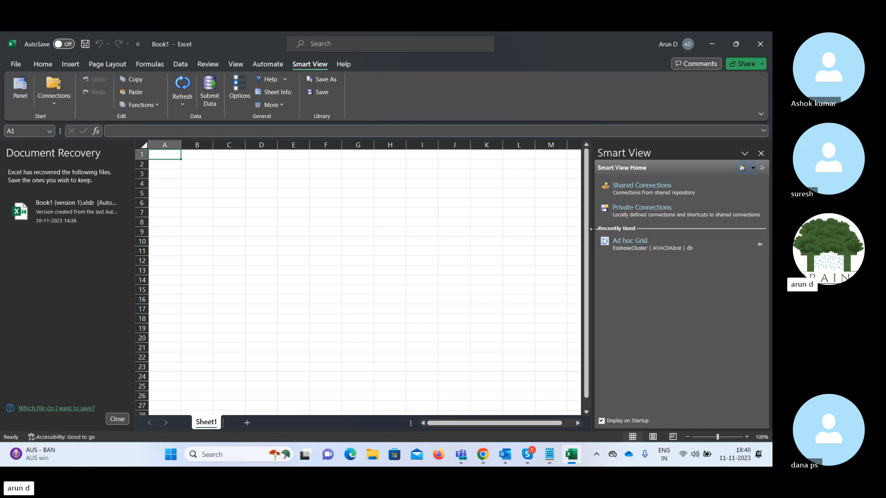
Try Shared Connections, dismiss the sign-in and error, and open Smart View Options on Advanced.
{"action": "left_click", "coordinate": [640, 190]}
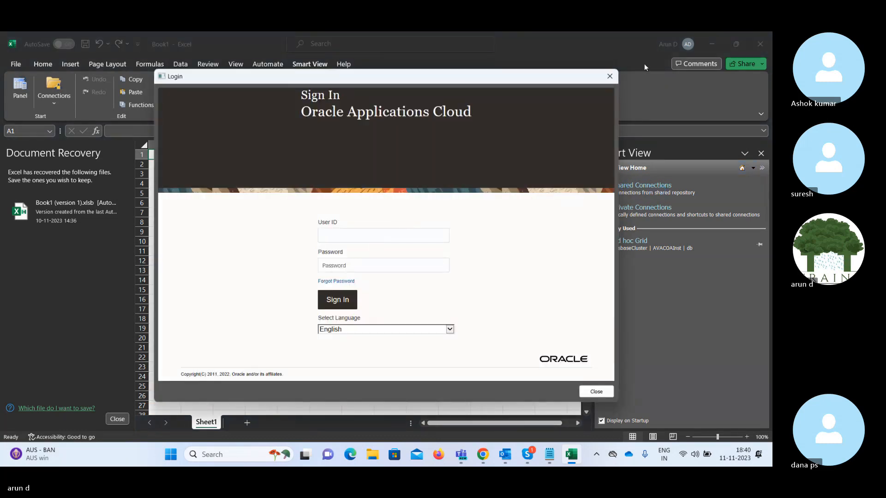
{"action": "left_click", "coordinate": [610, 76]}
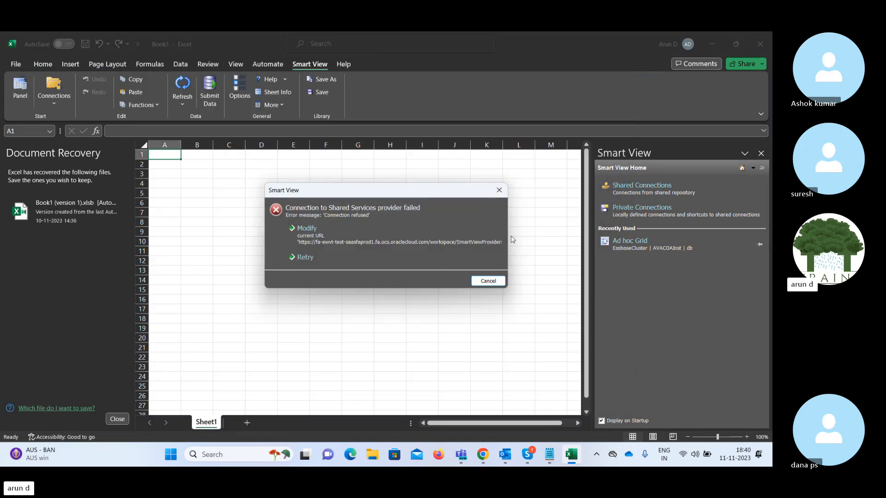
{"action": "left_click", "coordinate": [489, 280]}
{"action": "left_click", "coordinate": [240, 90]}
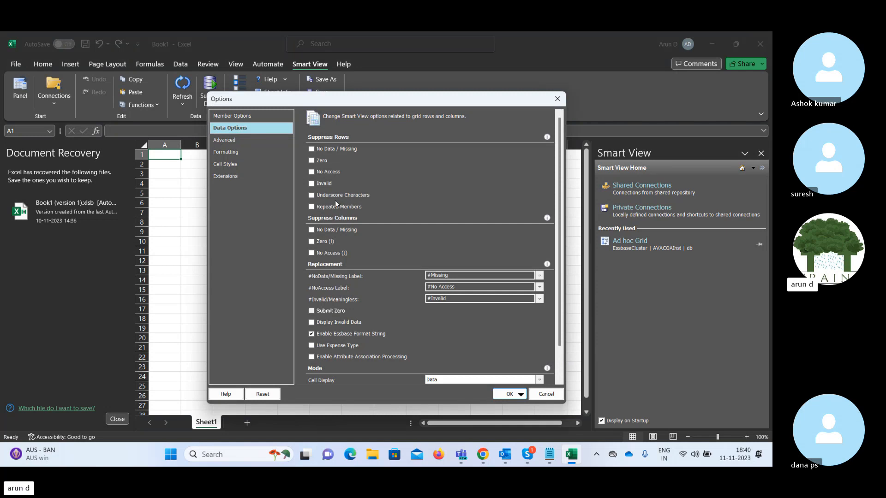
{"action": "left_click", "coordinate": [227, 140]}
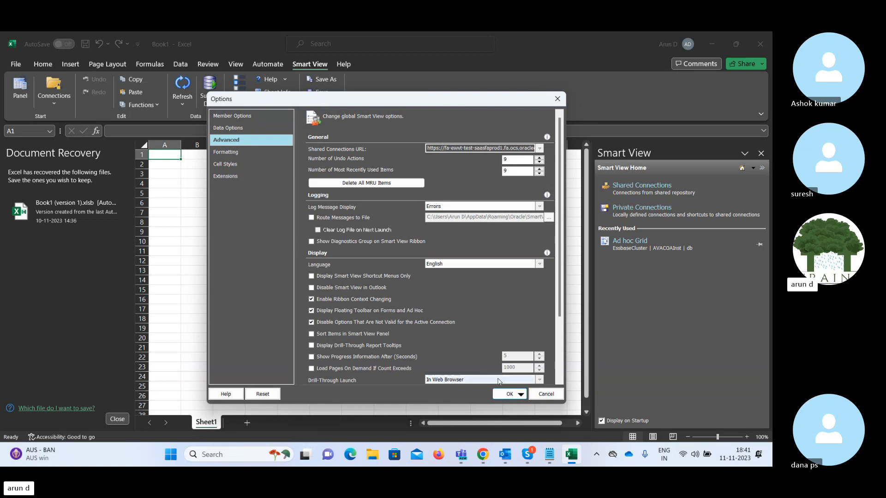
Select the server host name in the Oracle Fusion Cloud page address in Chrome.
{"action": "left_click", "coordinate": [482, 457]}
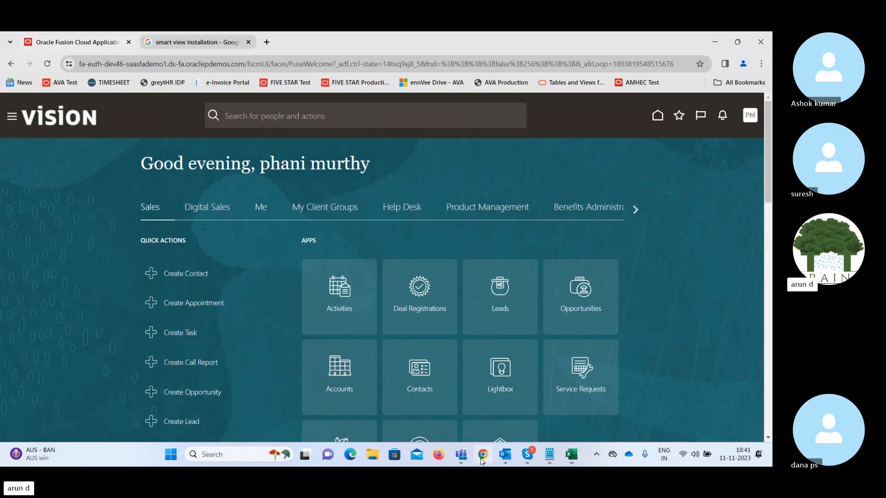
{"action": "left_click", "coordinate": [95, 65]}
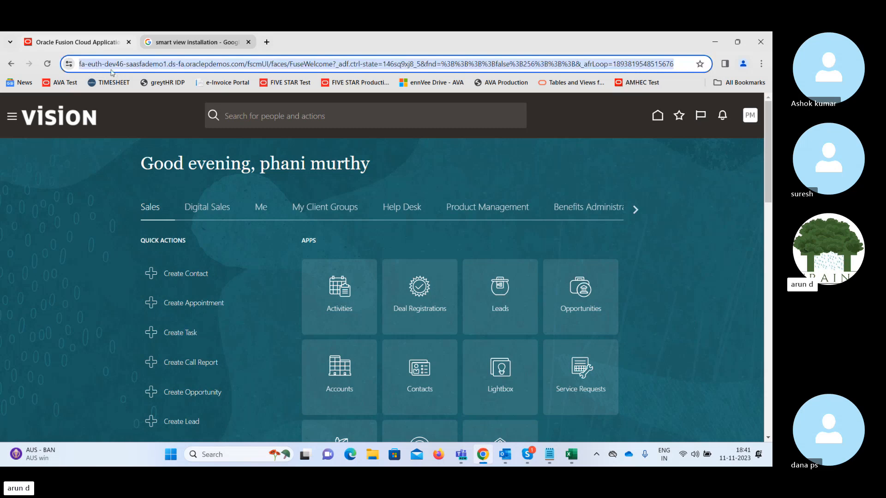
{"action": "left_click", "coordinate": [109, 65]}
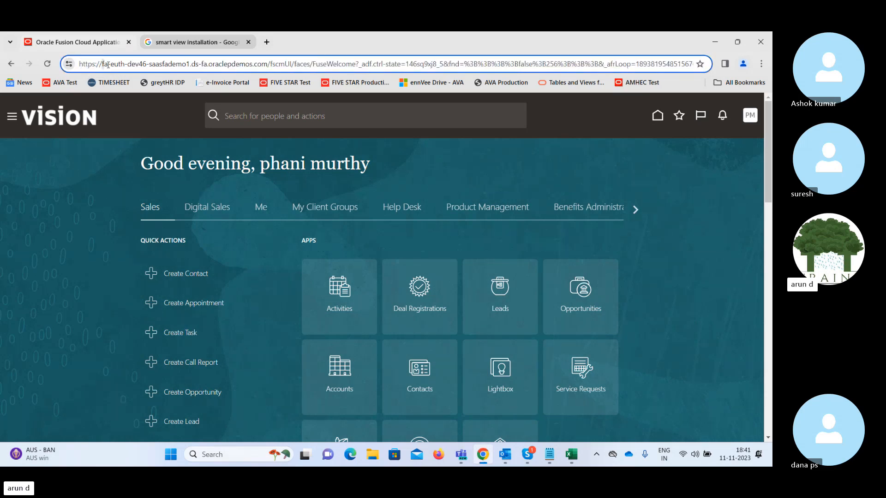
{"action": "key", "text": "shift+Right"}
{"action": "key", "text": "shift+Right"}
{"action": "key", "text": "shift+Right"}
{"action": "key", "text": "shift+Right"}
{"action": "key", "text": "shift+Right"}
{"action": "key", "text": "shift+Right"}
{"action": "key", "text": "shift+Right"}
{"action": "key", "text": "shift+Right"}
{"action": "key", "text": "shift+Right"}
{"action": "key", "text": "shift+Right"}
{"action": "key", "text": "shift+Right"}
{"action": "key", "text": "shift+Right"}
{"action": "key", "text": "shift+Right"}
{"action": "key", "text": "shift+Right"}
{"action": "key", "text": "shift+Right"}
{"action": "key", "text": "shift+Right"}
{"action": "key", "text": "shift+Right"}
{"action": "key", "text": "shift+Right"}
{"action": "key", "text": "shift+Right"}
{"action": "key", "text": "shift+Right"}
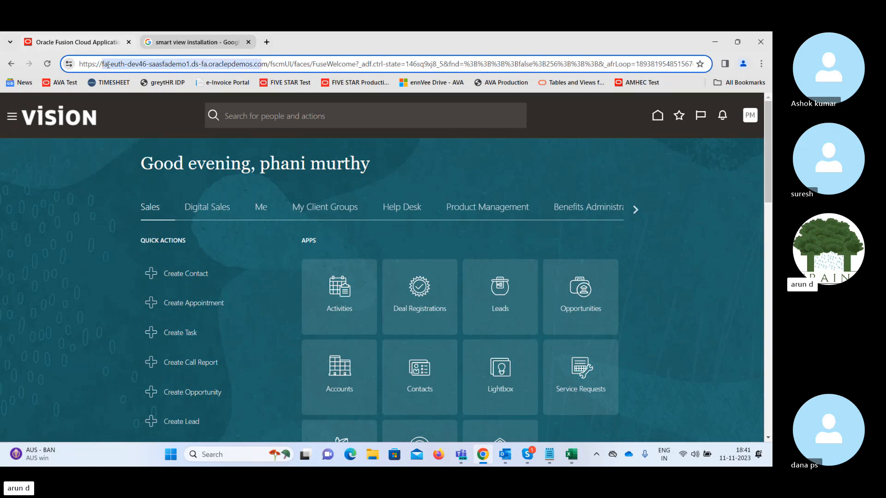
Set the Shared Connections URL host to fa-euth-dev46-saasfademo1.ds-fa.oraclepdemos.com and save the options.
{"action": "key", "text": "shift+Right"}
{"action": "key", "text": "shift+Right"}
{"action": "left_click", "coordinate": [484, 455]}
{"action": "double_click", "coordinate": [445, 149]}
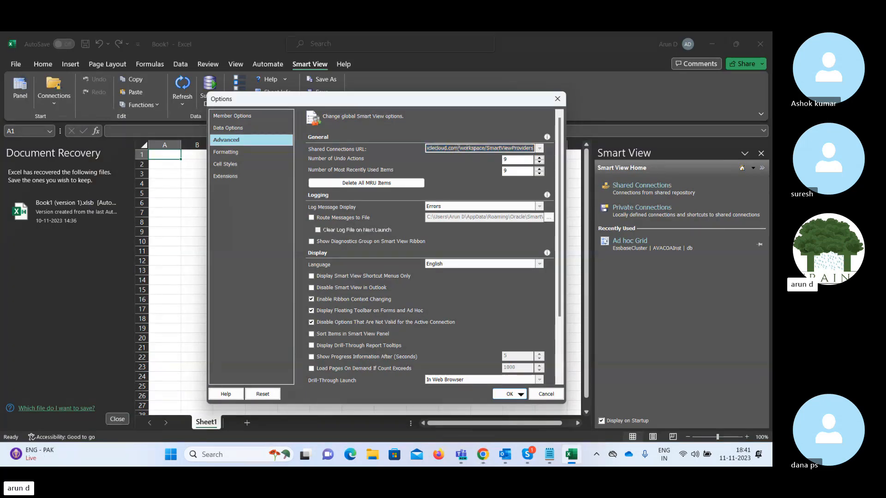
{"action": "key", "text": "BackSpace"}
{"action": "key", "text": "BackSpace"}
{"action": "key", "text": "BackSpace"}
{"action": "key", "text": "BackSpace"}
{"action": "key", "text": "BackSpace"}
{"action": "key", "text": "BackSpace"}
{"action": "key", "text": "BackSpace"}
{"action": "key", "text": "BackSpace"}
{"action": "key", "text": "BackSpace"}
{"action": "key", "text": "BackSpace"}
{"action": "key", "text": "BackSpace"}
{"action": "key", "text": "BackSpace"}
{"action": "key", "text": "BackSpace"}
{"action": "key", "text": "BackSpace"}
{"action": "key", "text": "BackSpace"}
{"action": "key", "text": "BackSpace"}
{"action": "key", "text": "BackSpace"}
{"action": "key", "text": "BackSpace"}
{"action": "key", "text": "BackSpace"}
{"action": "key", "text": "BackSpace"}
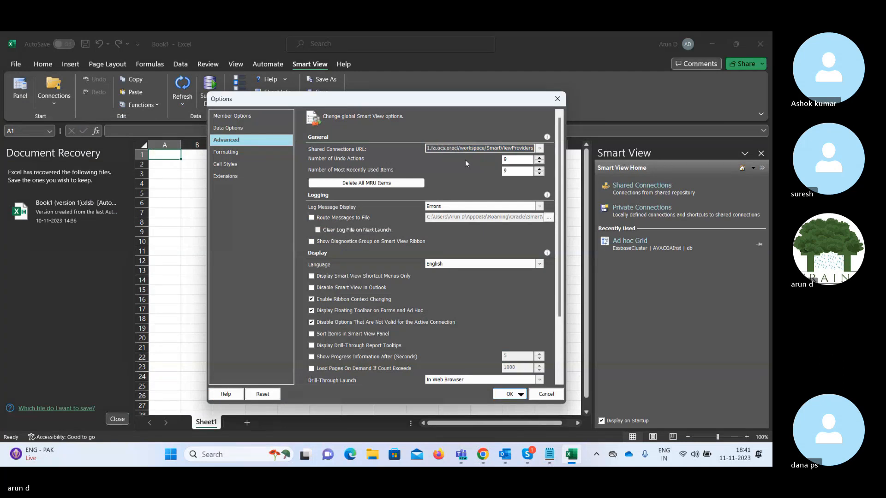
{"action": "key", "text": "BackSpace"}
{"action": "key", "text": "BackSpace"}
{"action": "key", "text": "BackSpace"}
{"action": "key", "text": "BackSpace"}
{"action": "key", "text": "BackSpace"}
{"action": "key", "text": "BackSpace"}
{"action": "key", "text": "BackSpace"}
{"action": "key", "text": "BackSpace"}
{"action": "key", "text": "BackSpace"}
{"action": "key", "text": "BackSpace"}
{"action": "key", "text": "BackSpace"}
{"action": "key", "text": "BackSpace"}
{"action": "key", "text": "BackSpace"}
{"action": "key", "text": "BackSpace"}
{"action": "key", "text": "BackSpace"}
{"action": "key", "text": "BackSpace"}
{"action": "key", "text": "BackSpace"}
{"action": "key", "text": "BackSpace"}
{"action": "key", "text": "BackSpace"}
{"action": "type", "text": "fademo1.ds-fa.oraclepdemos.com"}
{"action": "key", "text": "Right"}
{"action": "key", "text": "Right"}
{"action": "key", "text": "Right"}
{"action": "key", "text": "Right"}
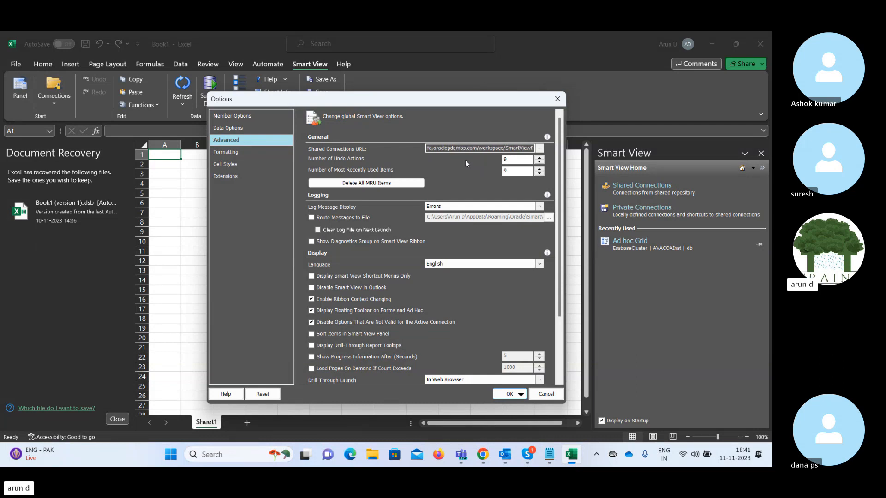
{"action": "key", "text": "Right"}
{"action": "key", "text": "Right"}
{"action": "key", "text": "Right"}
{"action": "key", "text": "Right"}
{"action": "key", "text": "Right"}
{"action": "key", "text": "Right"}
{"action": "key", "text": "Right"}
{"action": "key", "text": "Right"}
{"action": "key", "text": "Right"}
{"action": "key", "text": "Right"}
{"action": "key", "text": "Right"}
{"action": "left_click", "coordinate": [509, 396]}
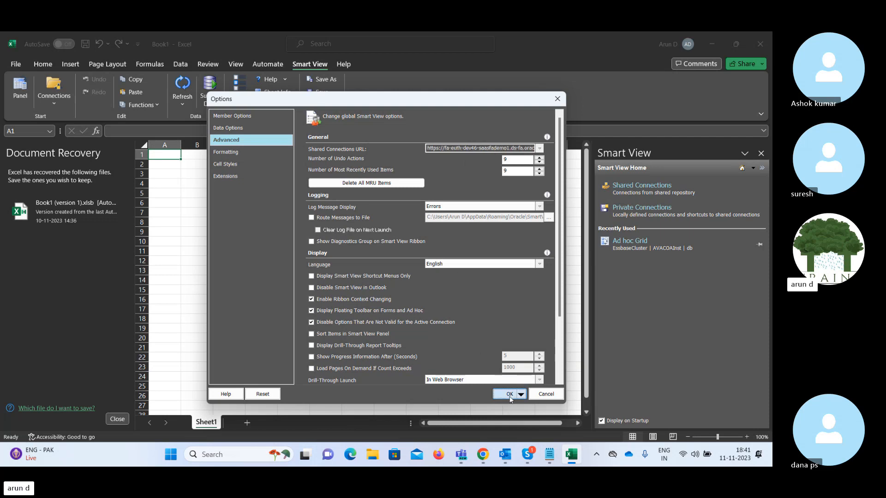
{"action": "left_click", "coordinate": [341, 206]}
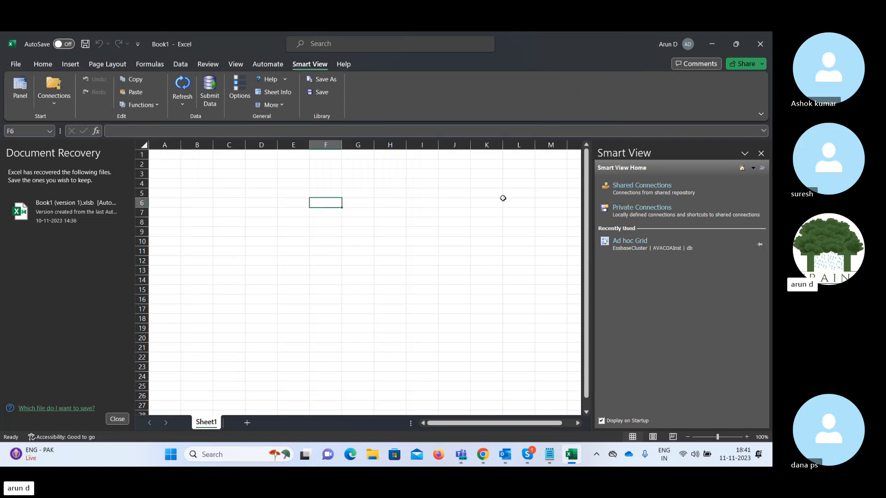
Open Smart View's Shared Connections to bring up the Oracle Applications Cloud sign-in window.
{"action": "left_click", "coordinate": [642, 187]}
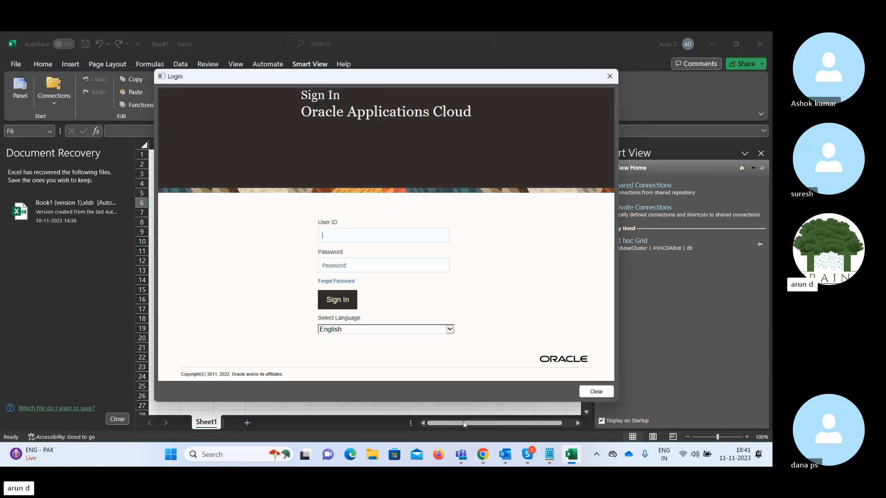
{"action": "mouse_move", "coordinate": [487, 458]}
Load web.whatsapp.com in a new Chrome tab.
{"action": "left_click", "coordinate": [483, 459]}
{"action": "key", "text": "ctrl+t"}
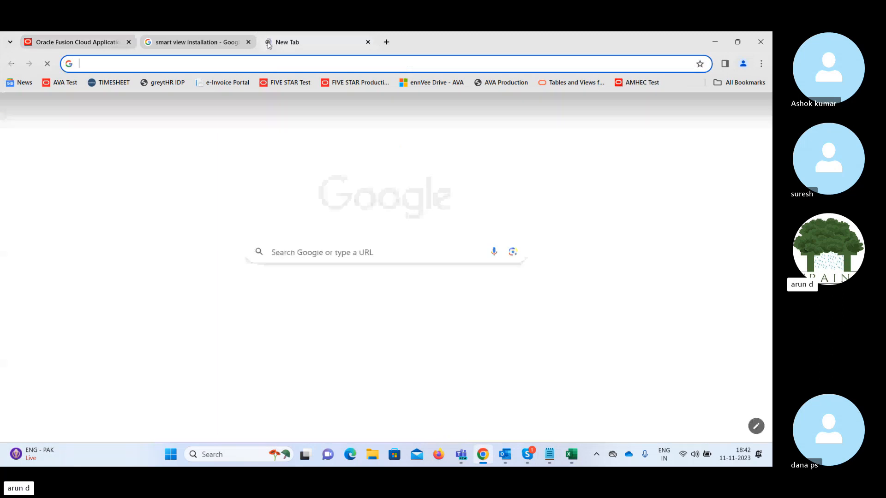
{"action": "type", "text": "web.whatsapp.com"}
{"action": "key", "text": "Return"}
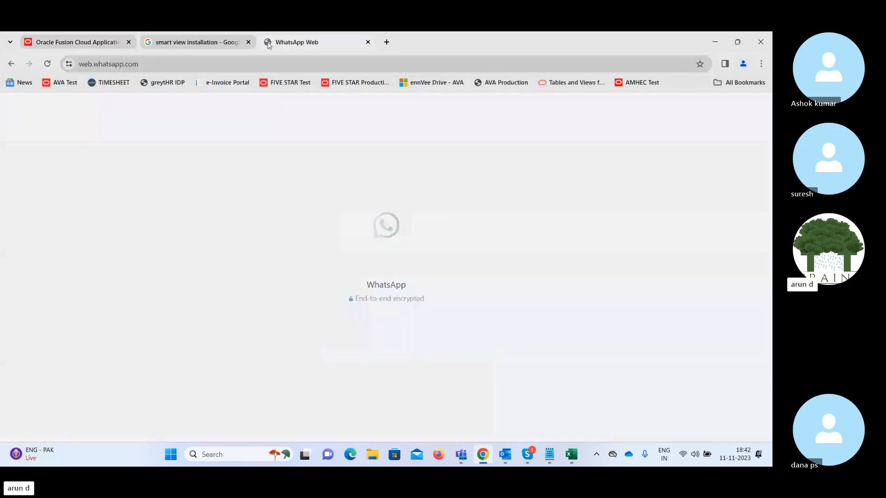
Close the smart view installation search tab, view the Oracle fusion fin weekend training chat, then return to Skype.
{"action": "left_click", "coordinate": [207, 43]}
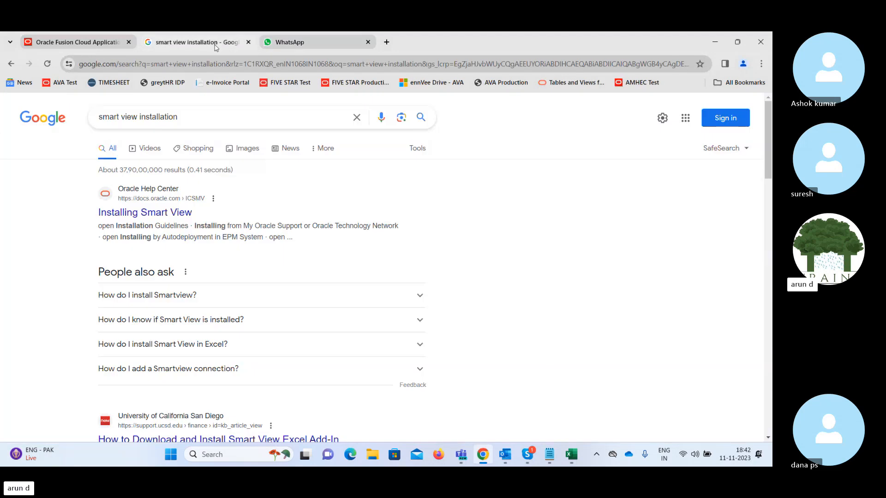
{"action": "left_click", "coordinate": [249, 42]}
{"action": "left_click", "coordinate": [92, 42]}
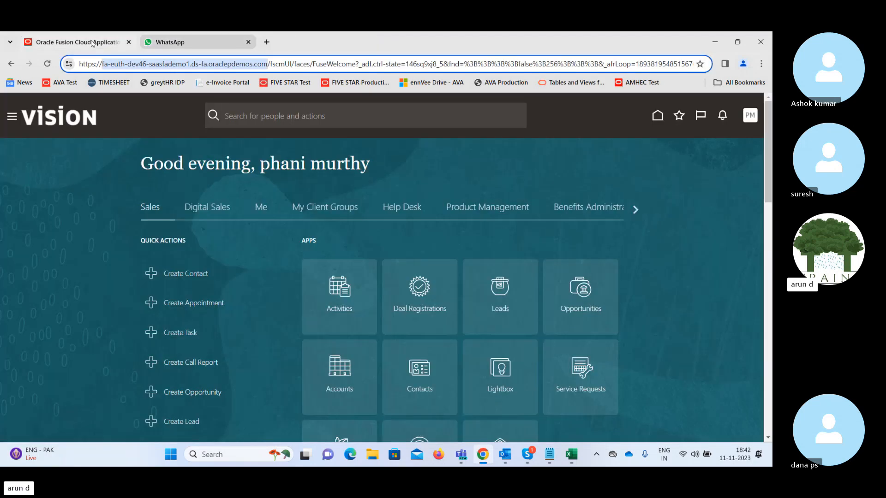
{"action": "left_click", "coordinate": [205, 41]}
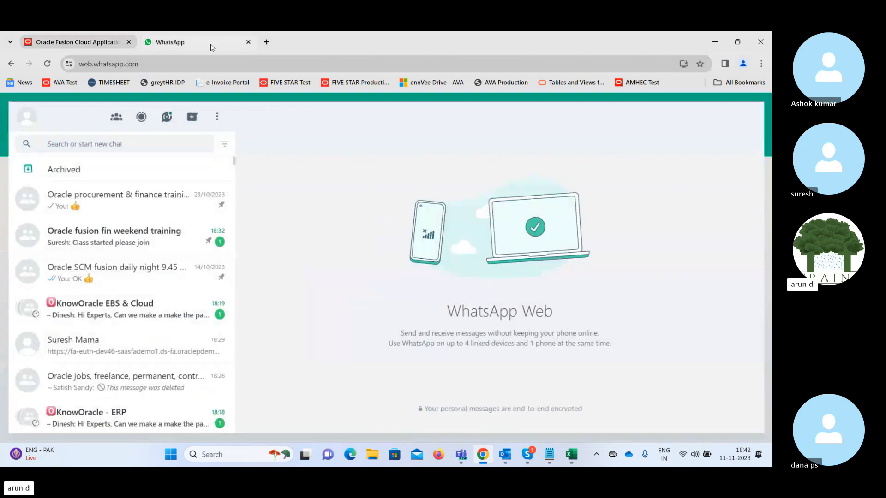
{"action": "left_click", "coordinate": [105, 239]}
{"action": "left_click", "coordinate": [110, 274]}
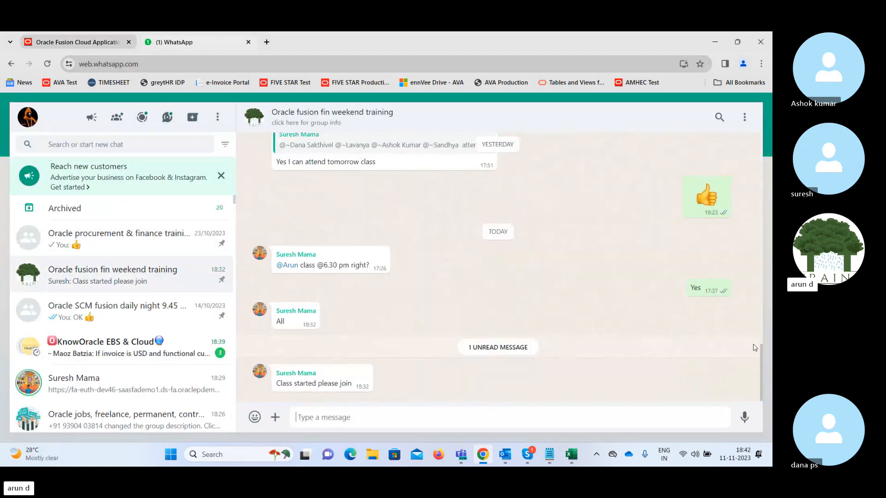
{"action": "left_click_drag", "start_coordinate": [761, 361], "coordinate": [757, 344]}
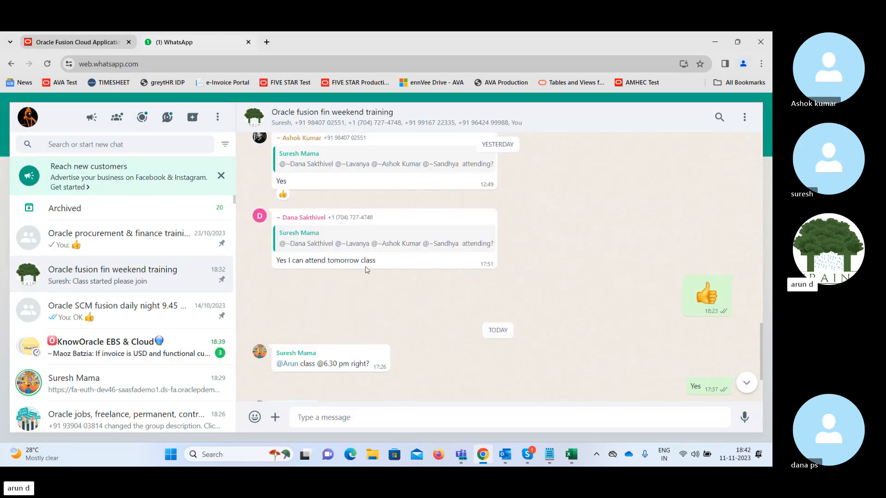
{"action": "left_click", "coordinate": [528, 455]}
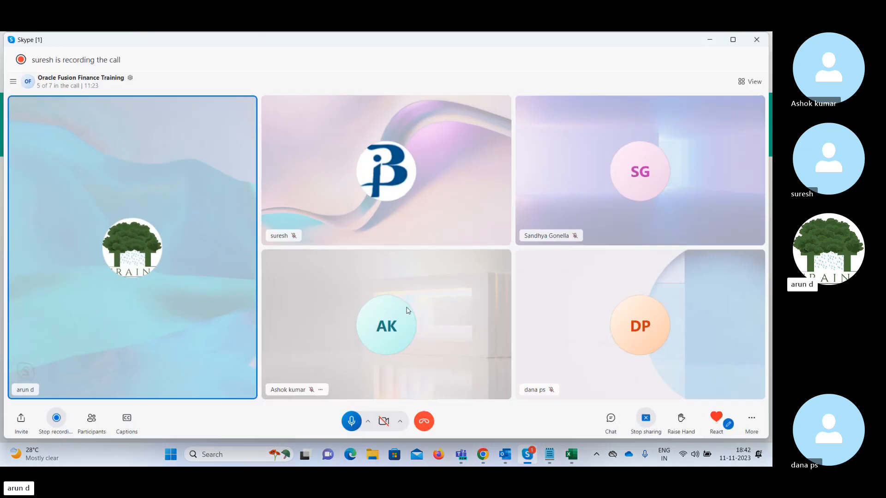
Stop sharing the screen in the Skype call and minimise the call window.
{"action": "left_click", "coordinate": [651, 424]}
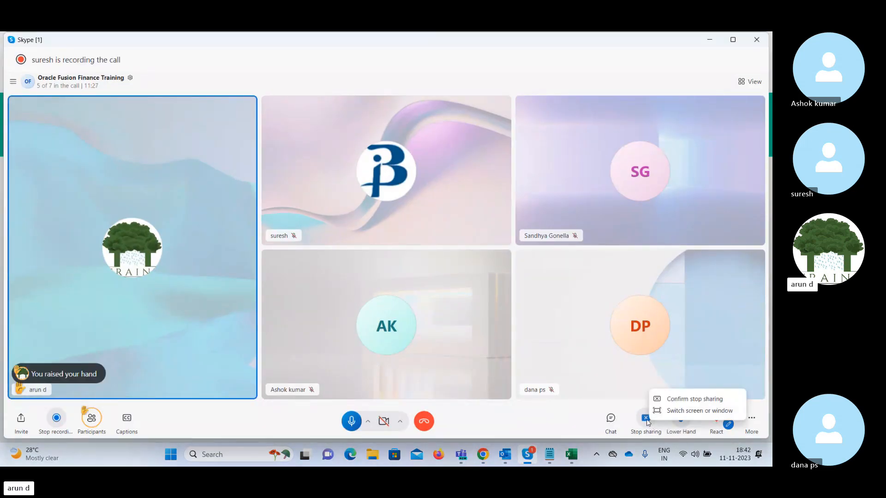
{"action": "left_click", "coordinate": [691, 400]}
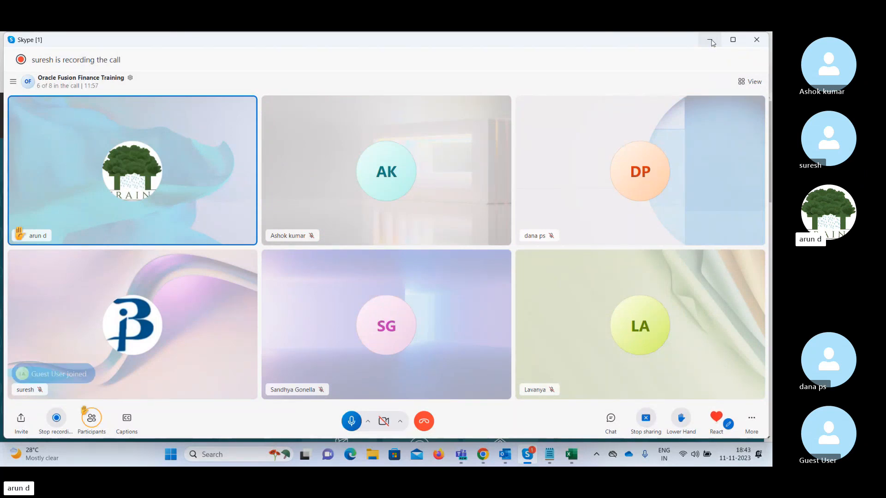
{"action": "left_click", "coordinate": [712, 42]}
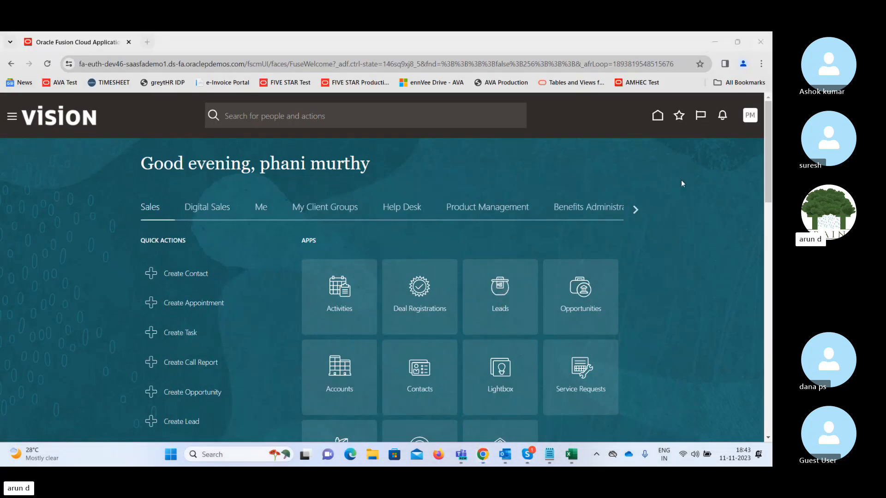
In Excel's Oracle login dialog, paste the user ID, enter the password and sign in.
{"action": "left_click", "coordinate": [576, 458]}
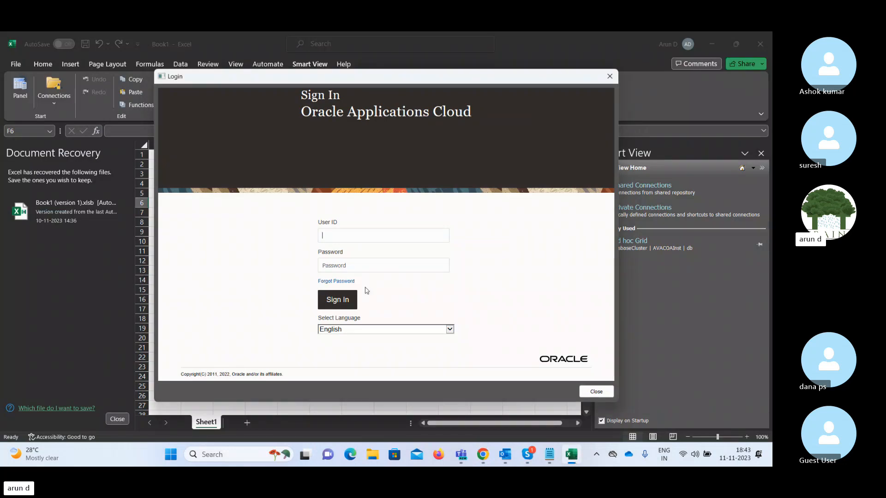
{"action": "key", "text": "Tab"}
{"action": "type", "text": "•••••"}
{"action": "left_click", "coordinate": [354, 297]}
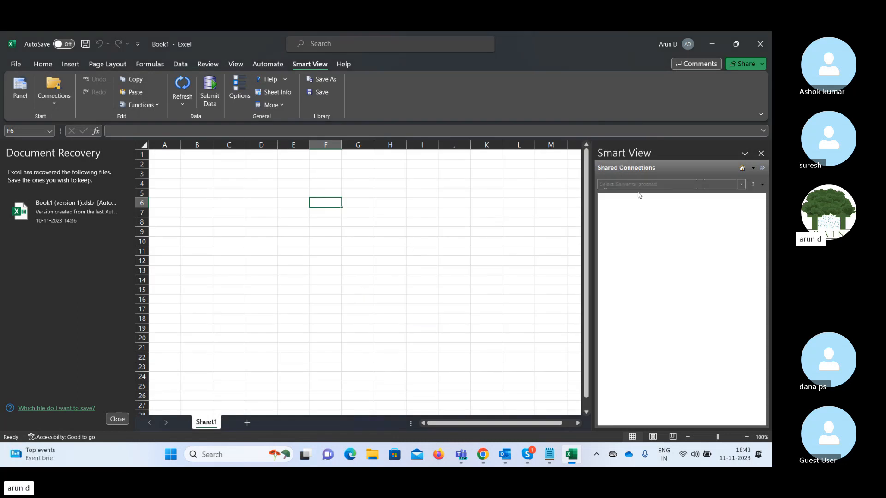
Choose Oracle Essbase as the server, expand EssbaseCluster, then bring the Skype training call forward.
{"action": "left_click", "coordinate": [742, 184]}
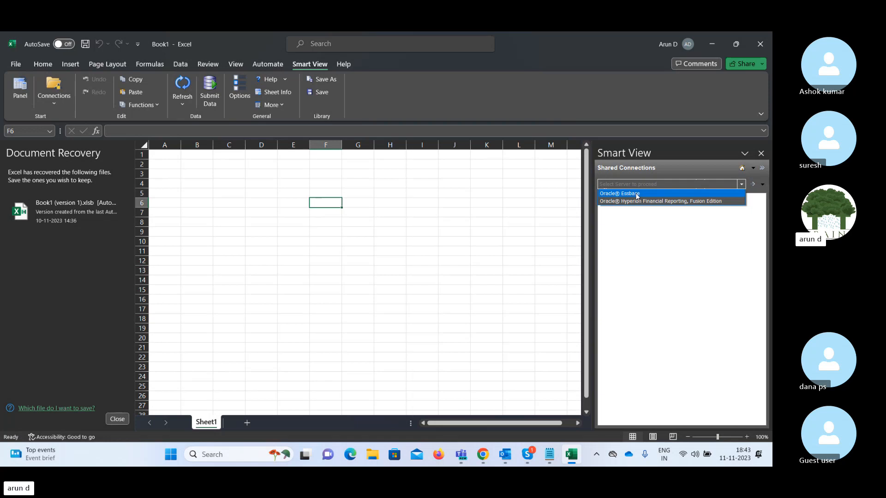
{"action": "left_click", "coordinate": [612, 196]}
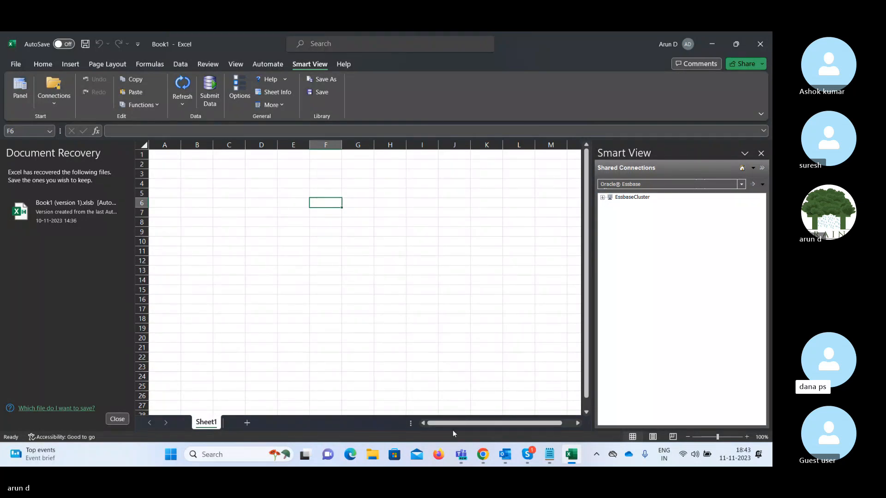
{"action": "left_click", "coordinate": [602, 198]}
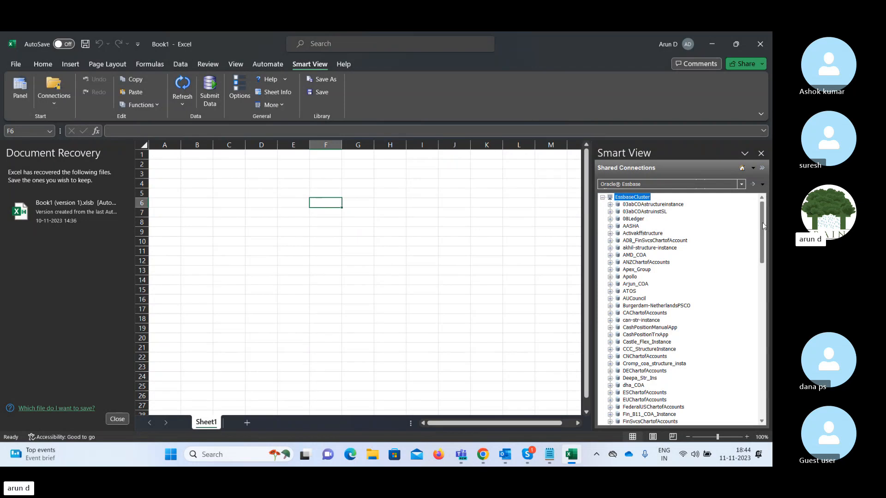
{"action": "left_click", "coordinate": [531, 463]}
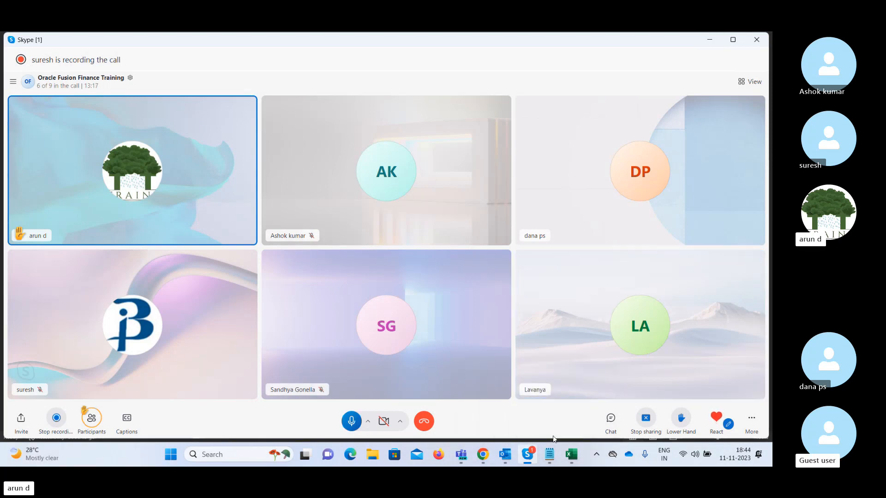
{"action": "left_click", "coordinate": [549, 456]}
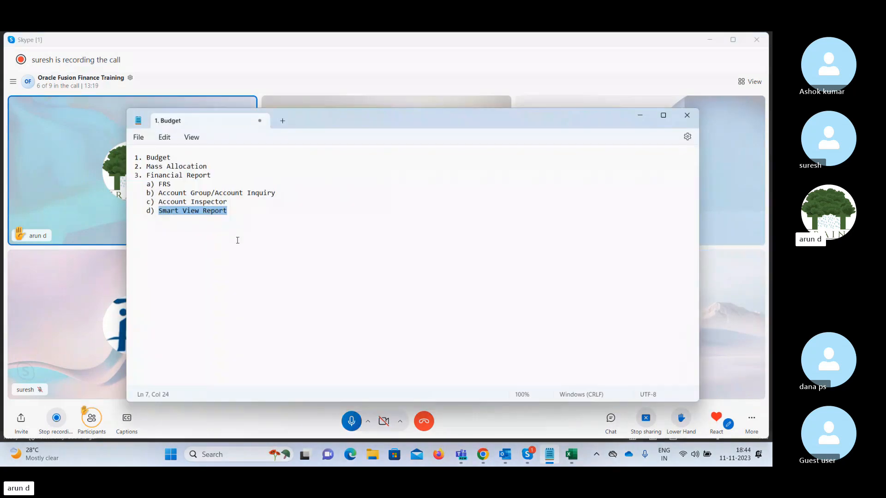
{"action": "left_click", "coordinate": [234, 214]}
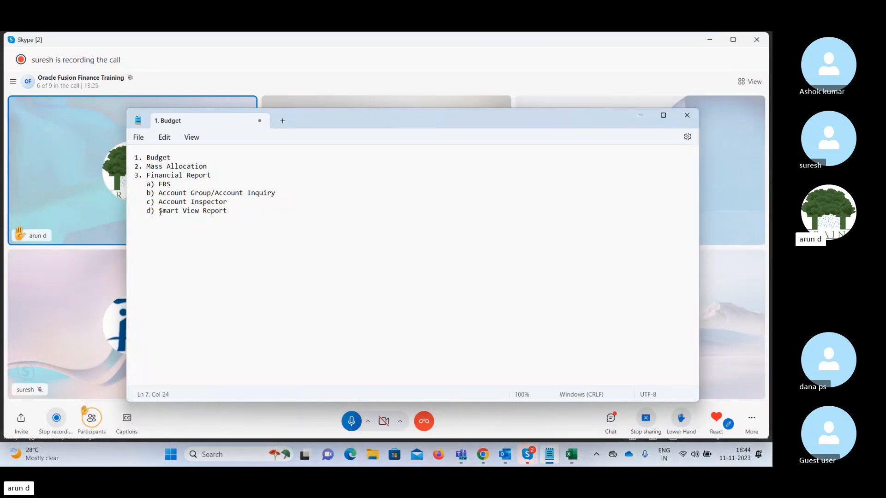
{"action": "left_click_drag", "start_coordinate": [158, 211], "coordinate": [231, 213]}
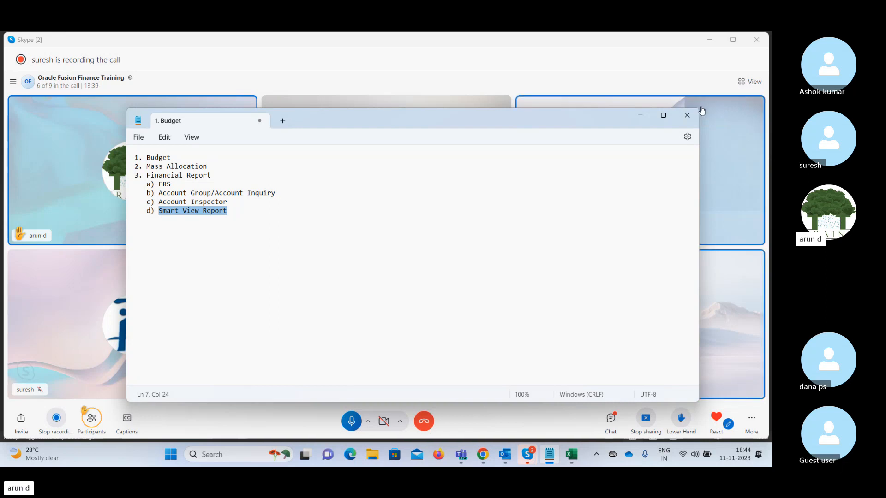
{"action": "left_click", "coordinate": [702, 111]}
{"action": "left_click", "coordinate": [645, 118]}
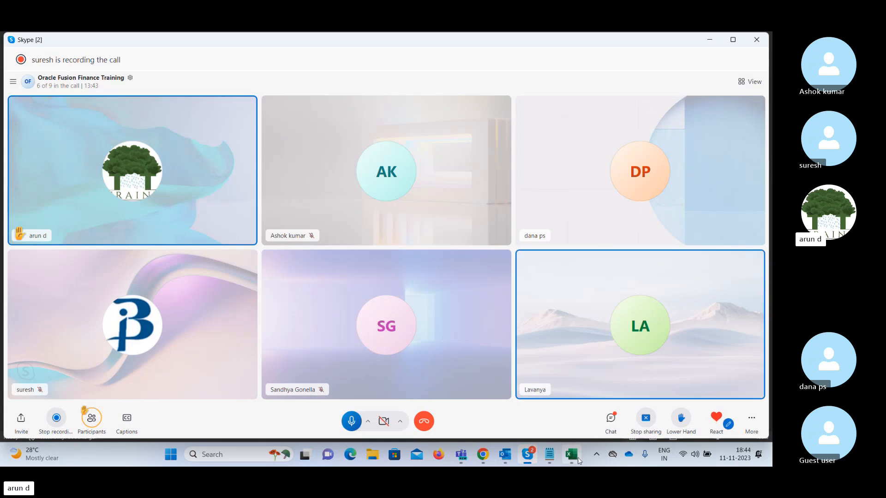
{"action": "mouse_move", "coordinate": [578, 460]}
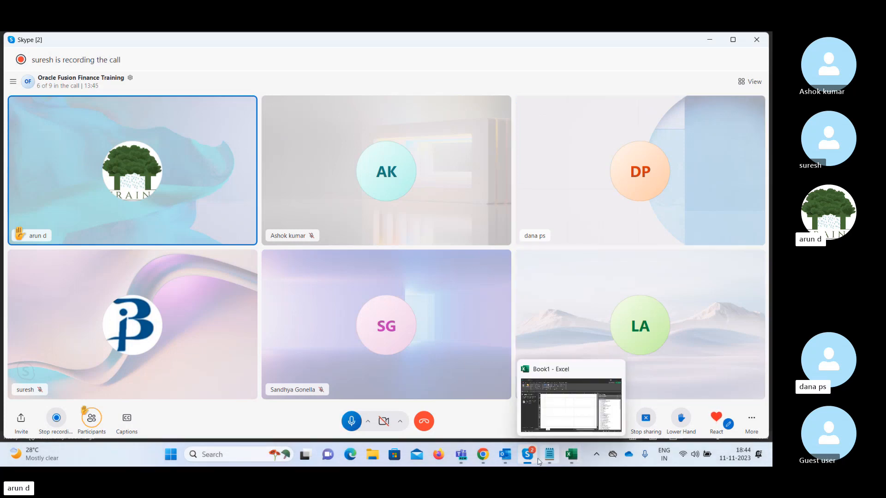
{"action": "mouse_move", "coordinate": [480, 461]}
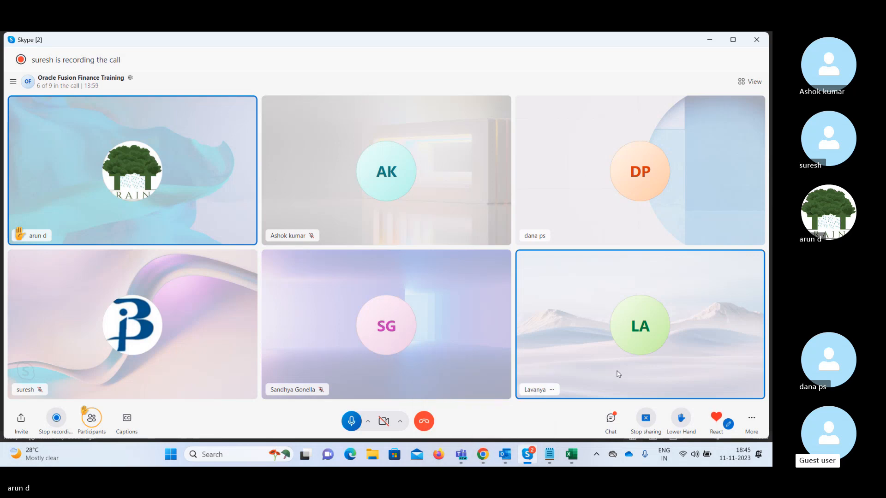
{"action": "mouse_move", "coordinate": [571, 458]}
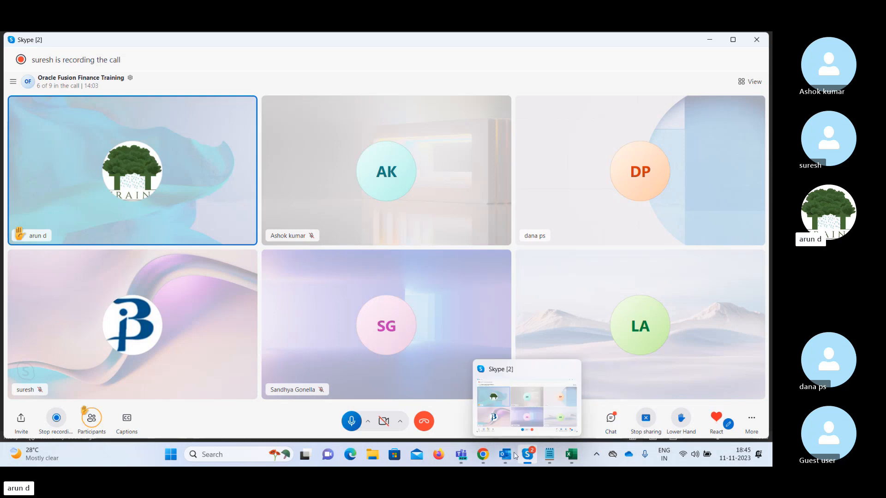
{"action": "mouse_move", "coordinate": [483, 460]}
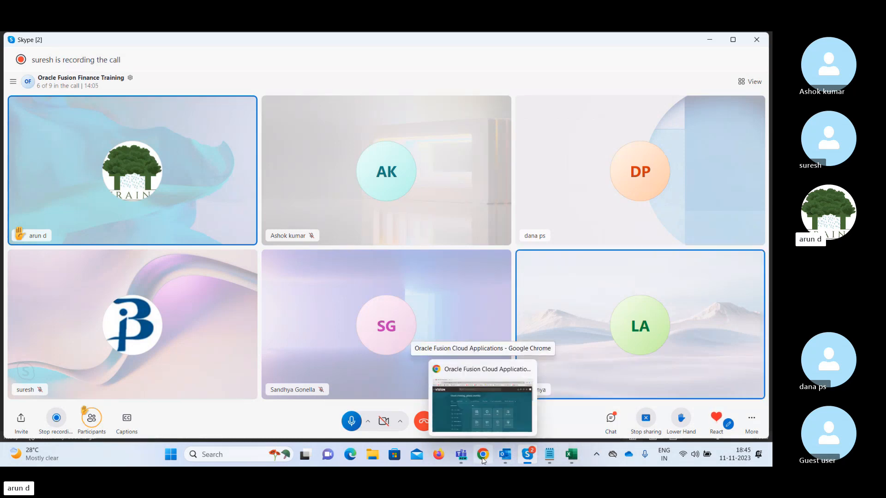
Glance at the Oracle Fusion Vision home page in Chrome, then switch back to Book1 in Excel.
{"action": "left_click", "coordinate": [483, 461]}
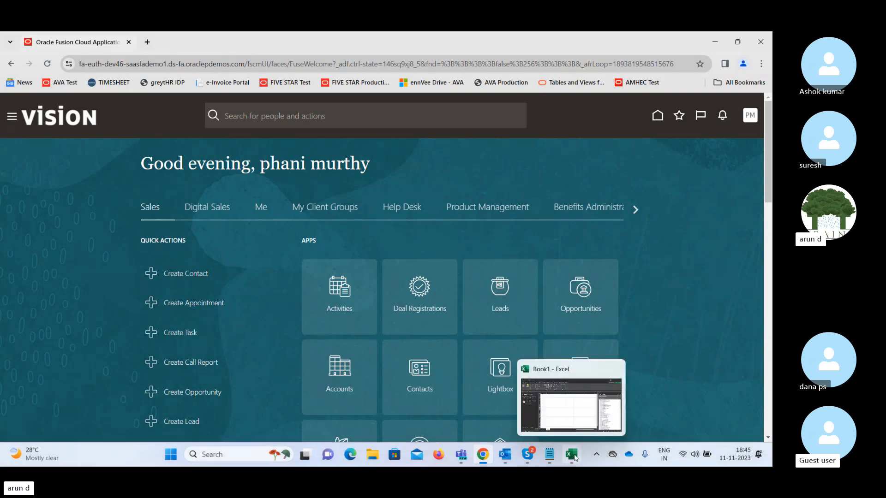
{"action": "left_click", "coordinate": [570, 405]}
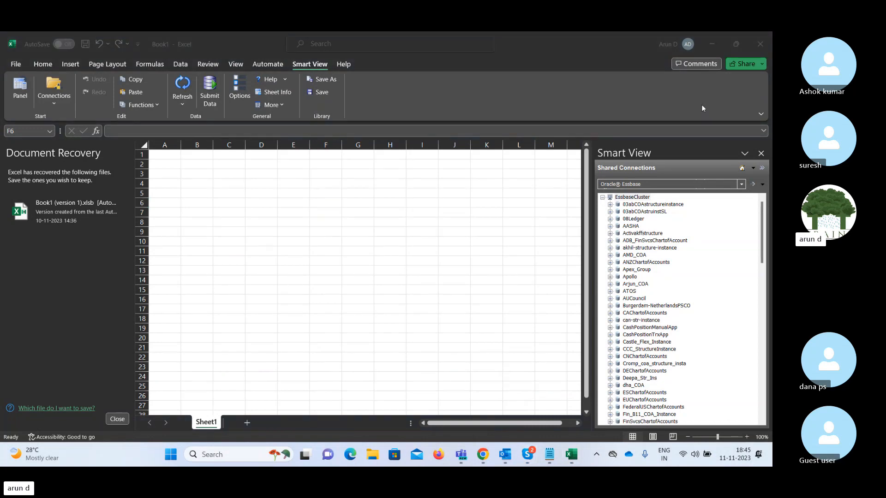
Hide and reopen the Smart View panel, keeping Oracle Essbase as the shared connection type.
{"action": "left_click", "coordinate": [18, 89]}
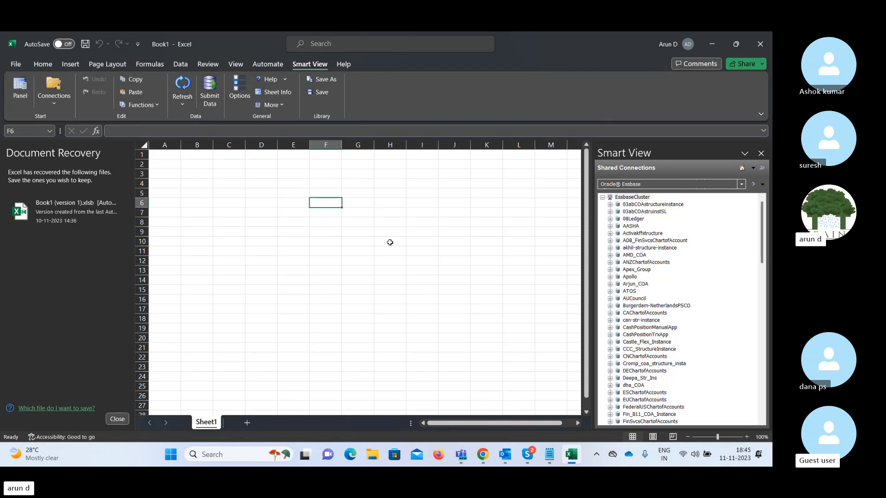
{"action": "left_click", "coordinate": [760, 154]}
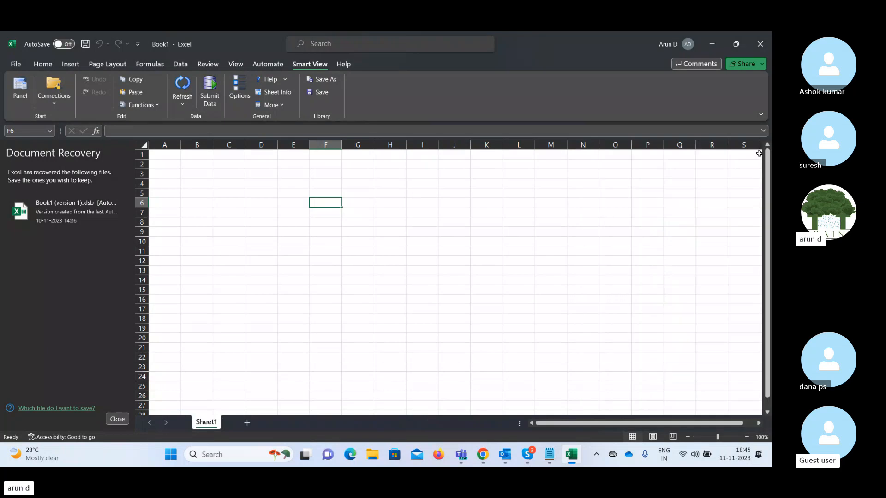
{"action": "left_click", "coordinate": [231, 203]}
{"action": "left_click", "coordinate": [55, 106]}
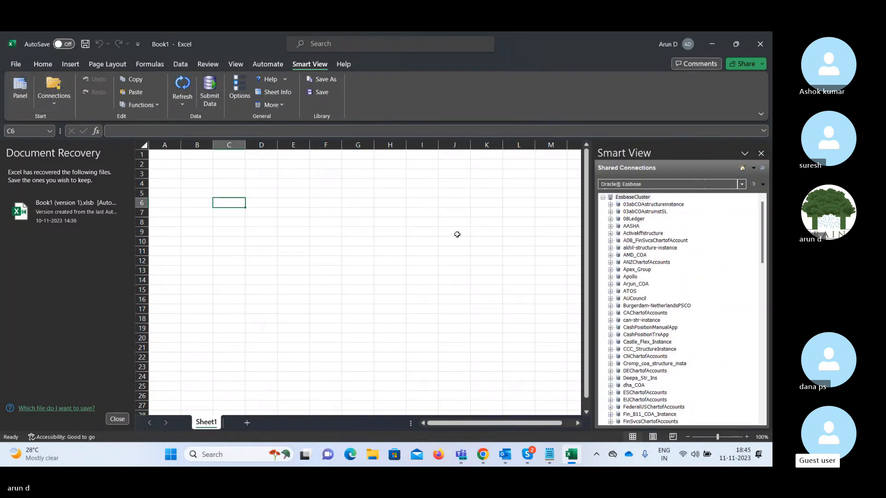
{"action": "left_click", "coordinate": [742, 185]}
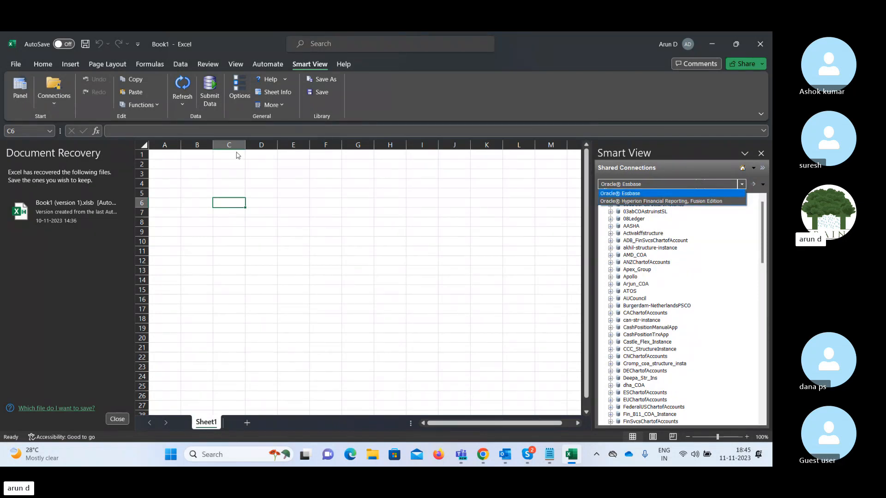
{"action": "left_click", "coordinate": [337, 210]}
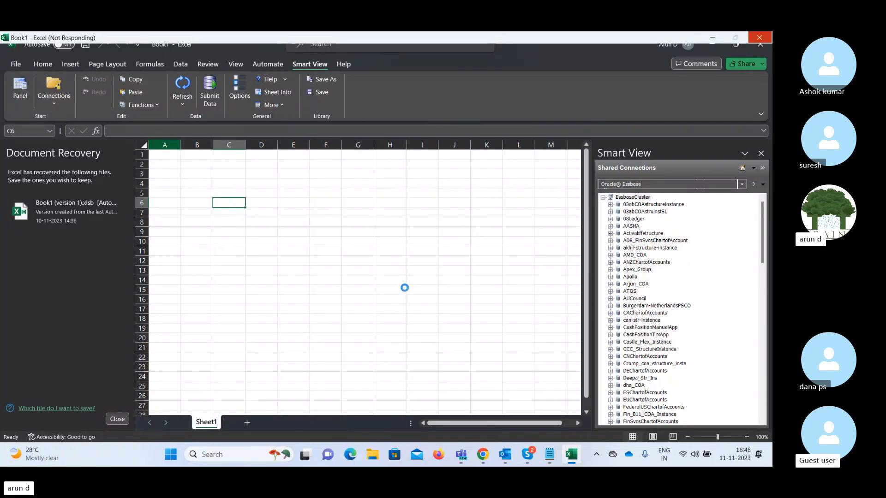
Force the frozen Excel to close from the taskbar with Close window and End Process.
{"action": "mouse_move", "coordinate": [580, 462]}
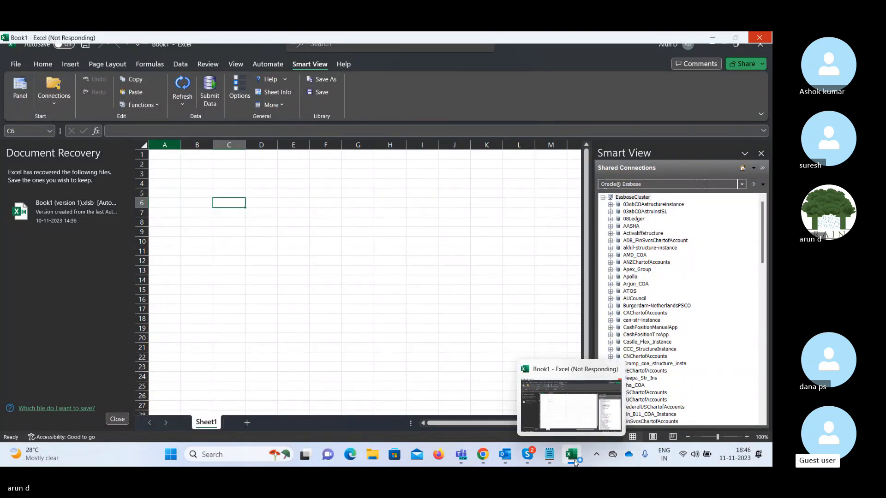
{"action": "right_click", "coordinate": [572, 461]}
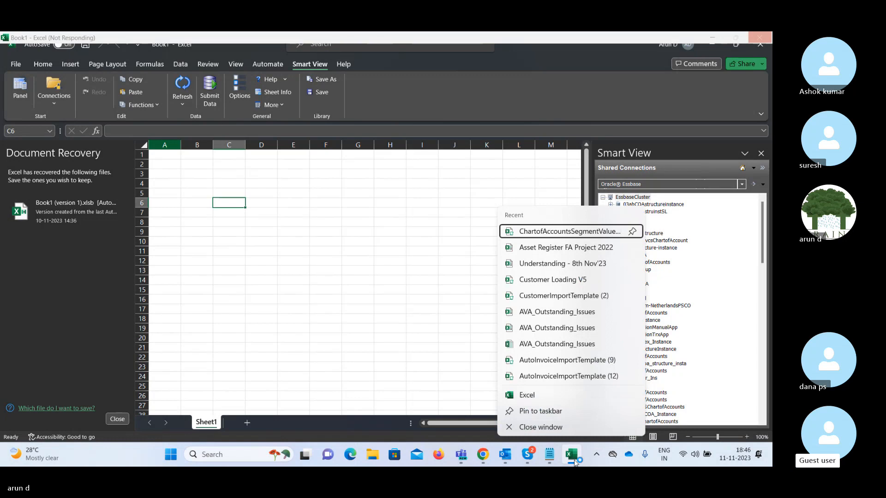
{"action": "left_click", "coordinate": [544, 427]}
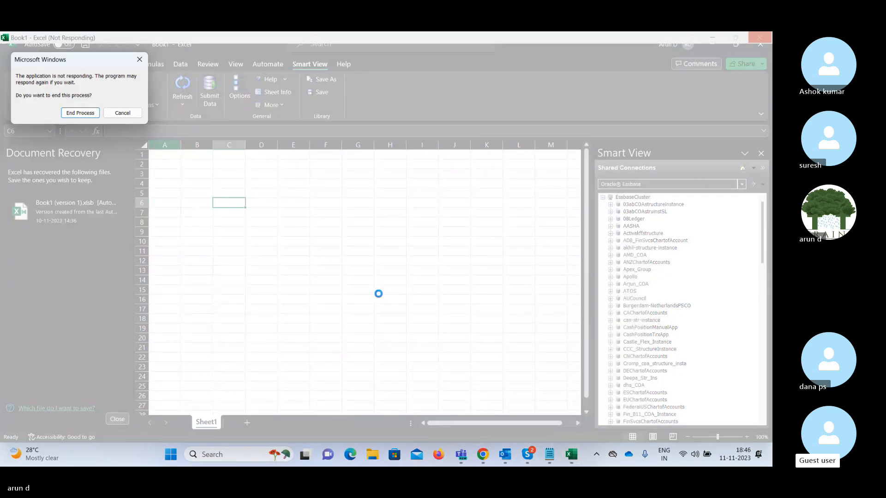
{"action": "left_click", "coordinate": [82, 114]}
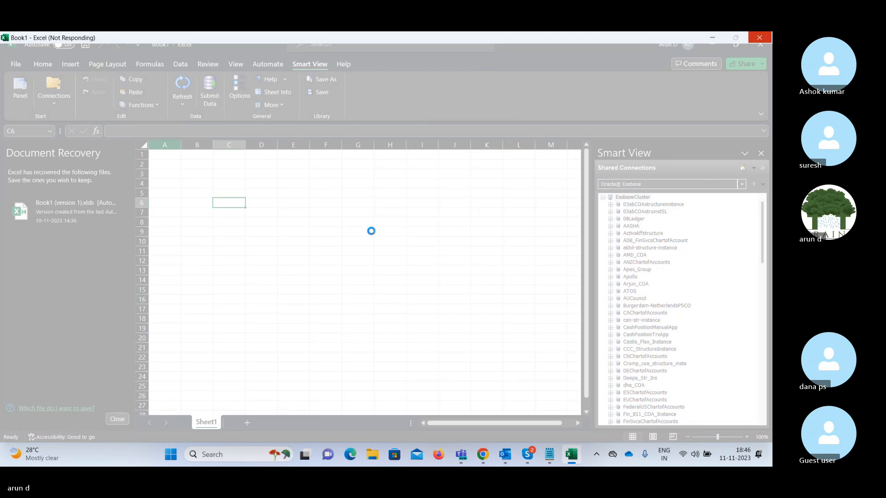
{"action": "right_click", "coordinate": [589, 451]}
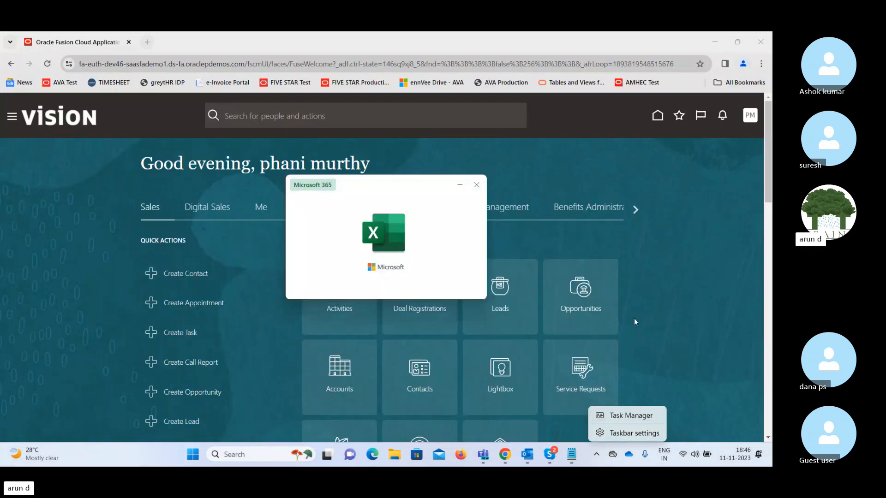
Relaunch Excel via a Windows search for 'exc', create blank workbook Book2, and show the Smart View tab.
{"action": "left_click", "coordinate": [695, 323]}
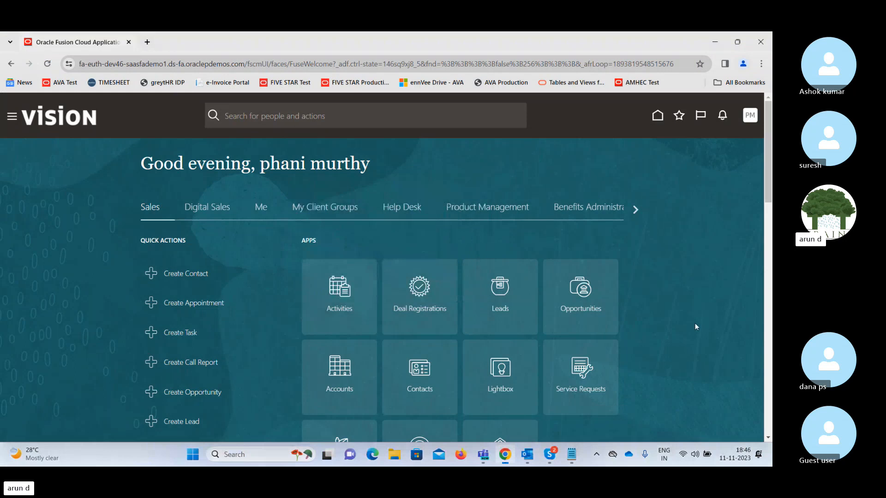
{"action": "left_click", "coordinate": [255, 456]}
{"action": "type", "text": "exc"}
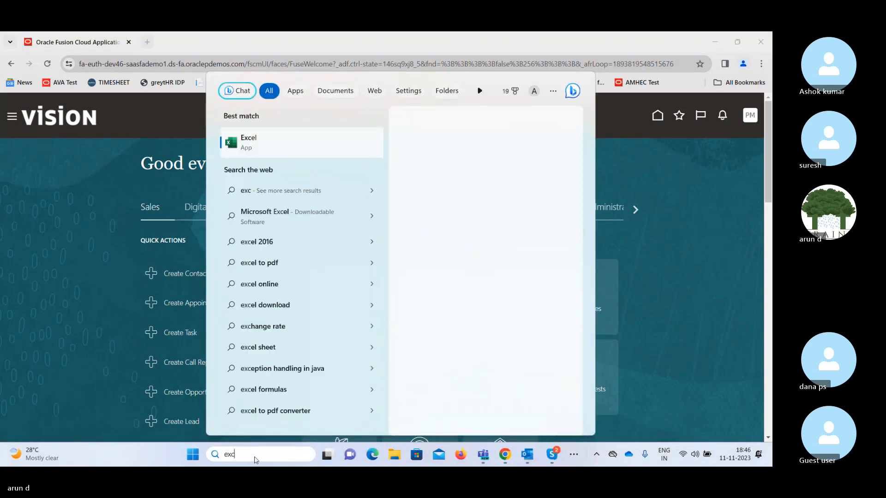
{"action": "key", "text": "Return"}
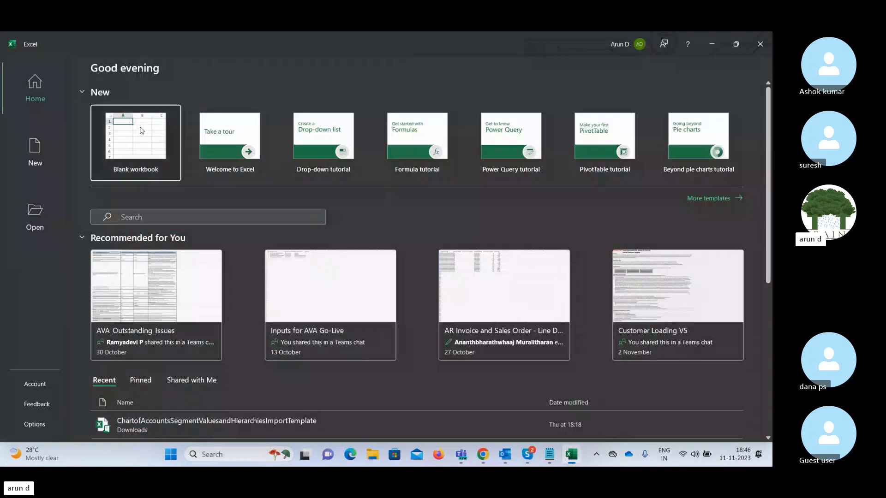
{"action": "left_click", "coordinate": [142, 130]}
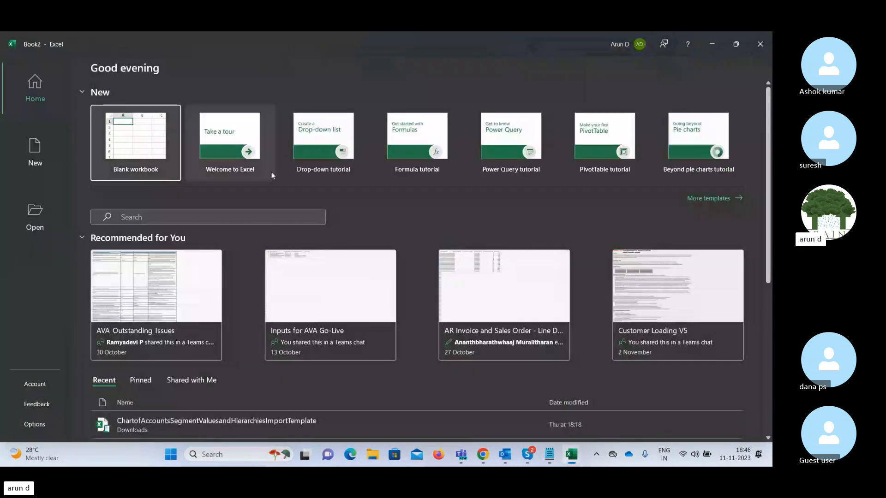
{"action": "left_click", "coordinate": [115, 144]}
{"action": "left_click", "coordinate": [187, 193]}
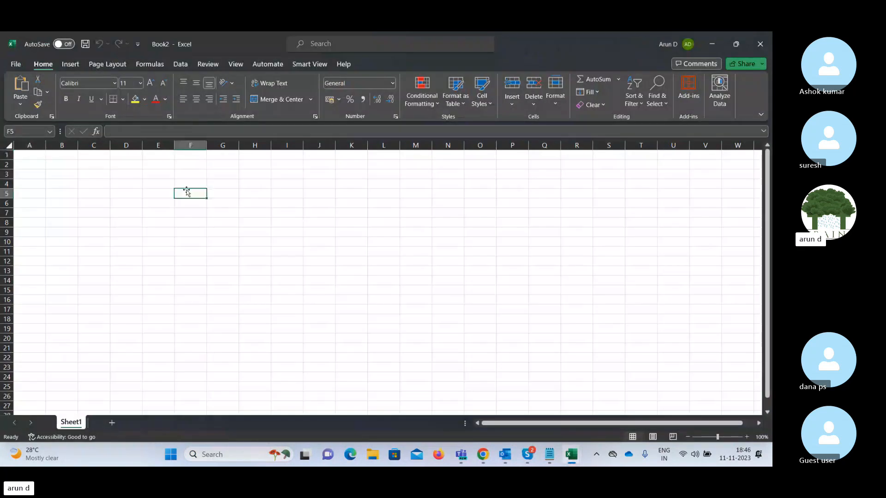
{"action": "left_click", "coordinate": [309, 64]}
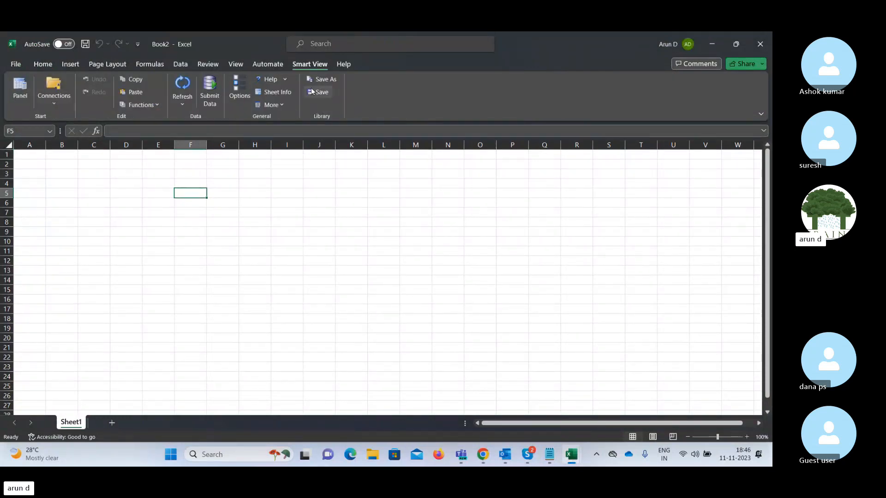
In Smart View Options, replace the Shared Connections URL with the Fusion host copied from Chrome's address bar.
{"action": "left_click", "coordinate": [238, 89]}
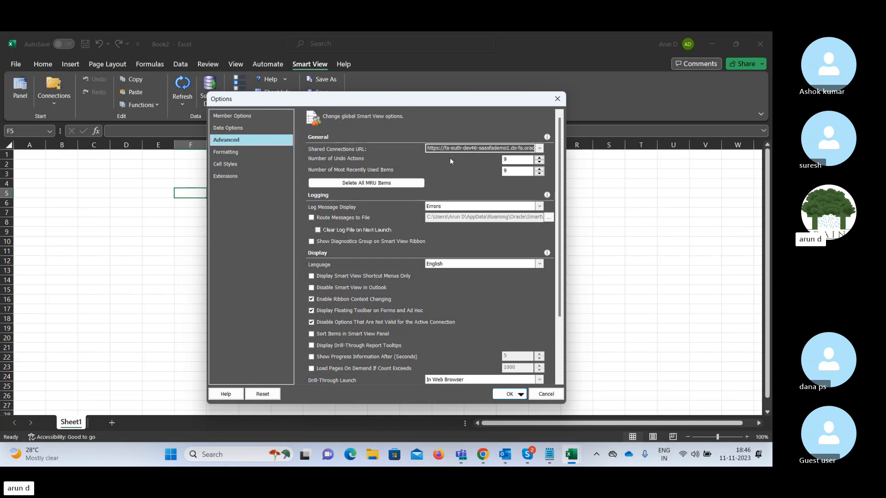
{"action": "left_click", "coordinate": [483, 454]}
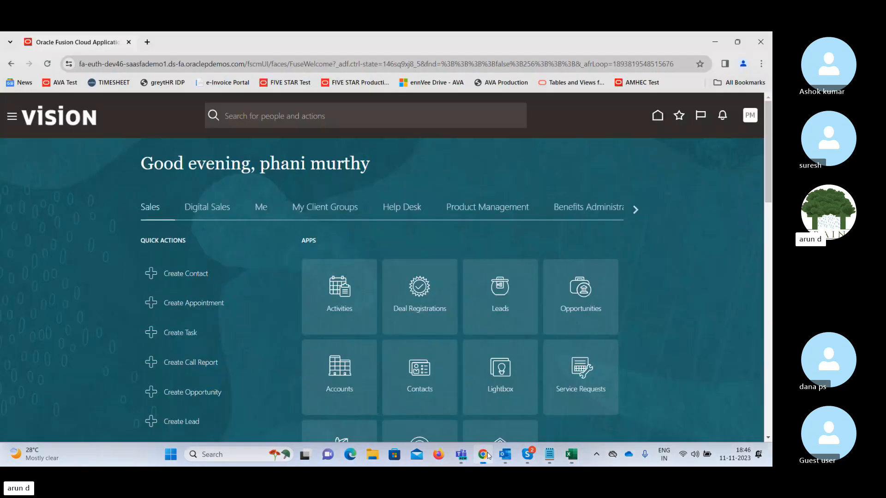
{"action": "left_click", "coordinate": [191, 66]}
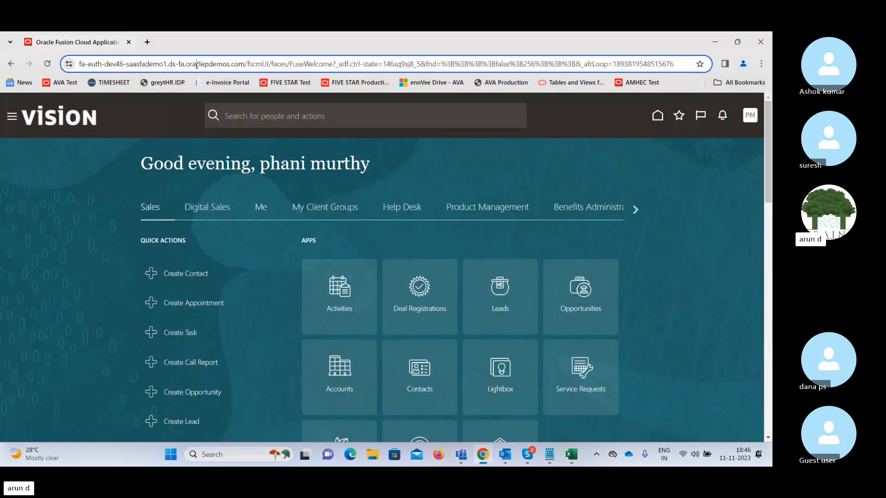
{"action": "left_click", "coordinate": [246, 67]}
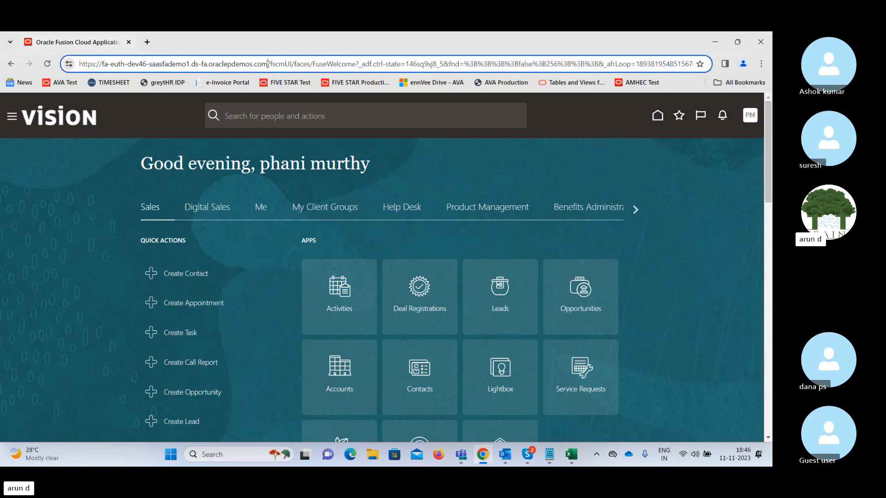
{"action": "left_click_drag", "start_coordinate": [267, 63], "coordinate": [102, 61]}
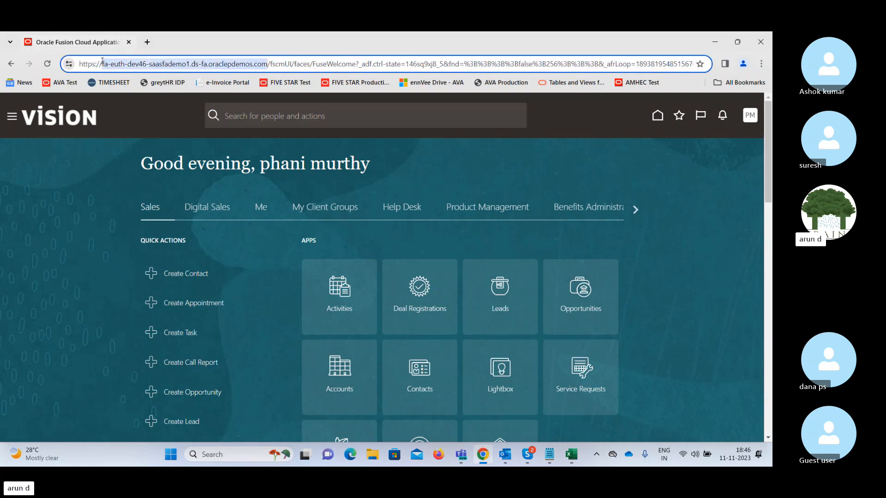
{"action": "left_click", "coordinate": [483, 456]}
{"action": "left_click", "coordinate": [445, 148]}
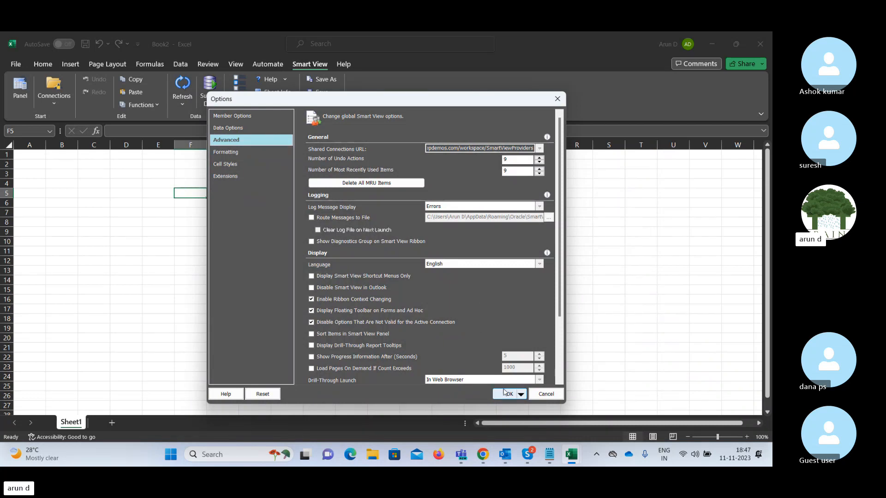
Confirm the Smart View options and open the Smart View panel on the empty Book2 sheet.
{"action": "left_click", "coordinate": [508, 395]}
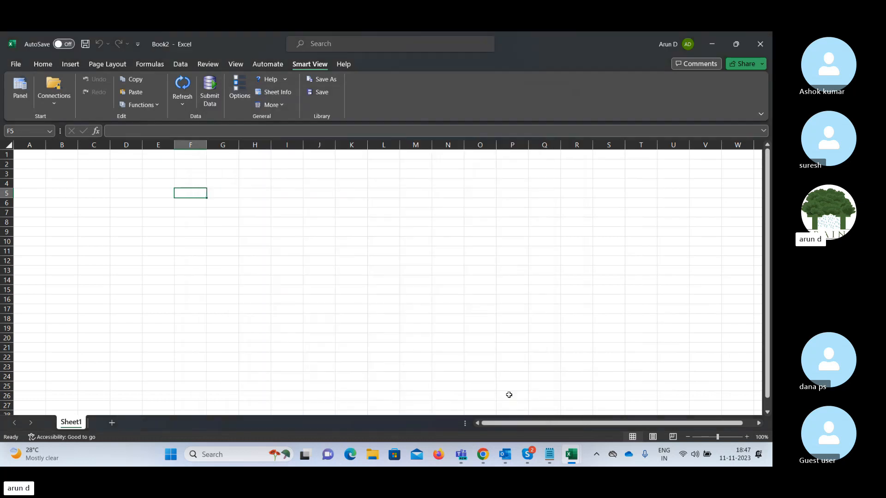
{"action": "left_click", "coordinate": [224, 225]}
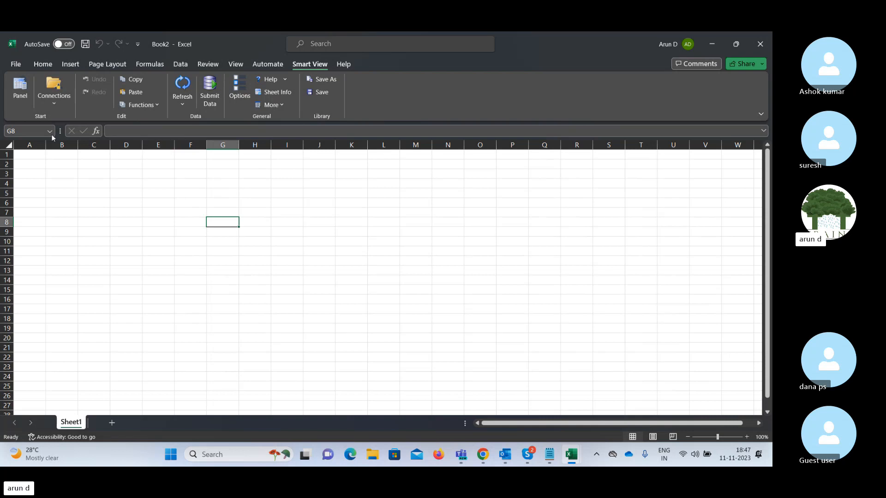
{"action": "left_click", "coordinate": [19, 97]}
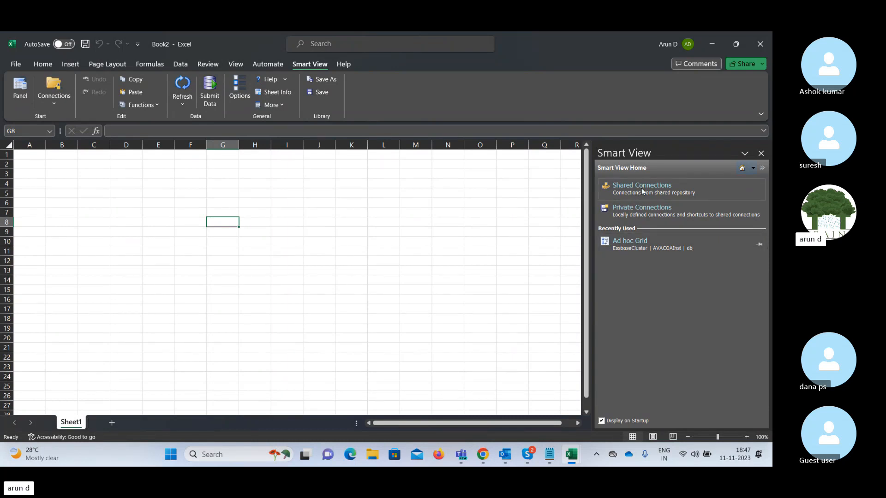
Open Shared Connections and sign in to Oracle Applications Cloud with the pasted user ID.
{"action": "left_click", "coordinate": [618, 194]}
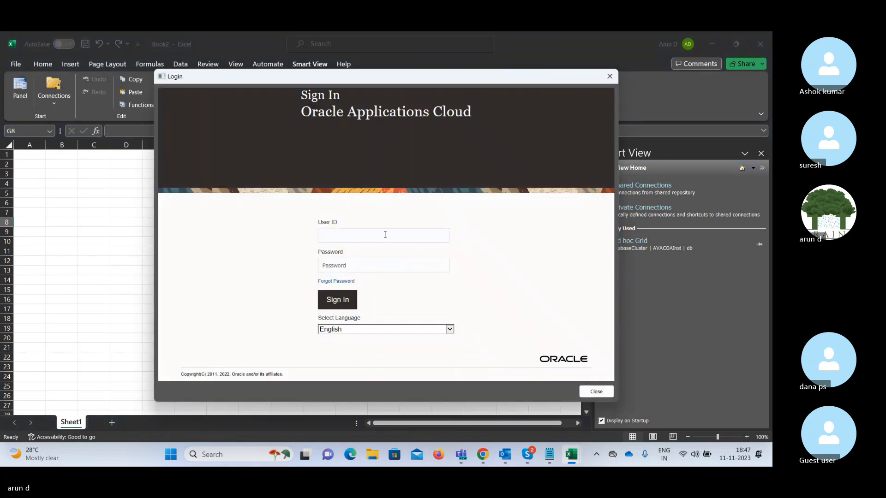
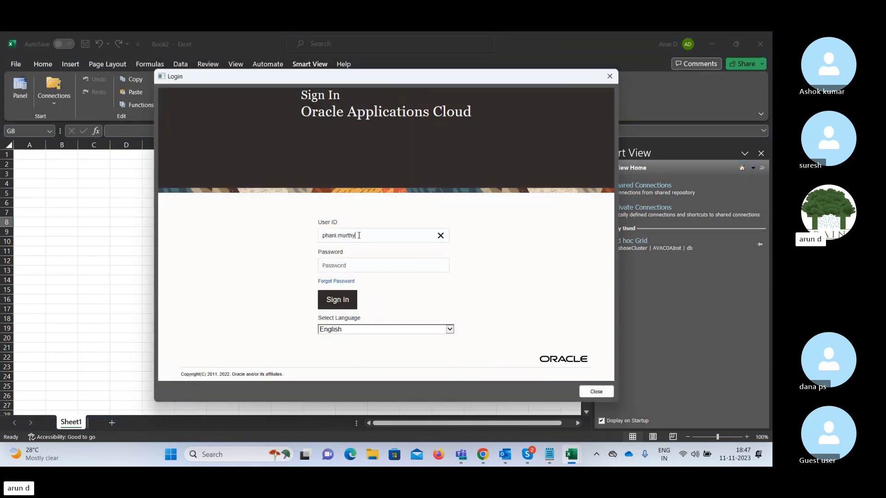
{"action": "key", "text": "Tab"}
{"action": "left_click", "coordinate": [338, 300]}
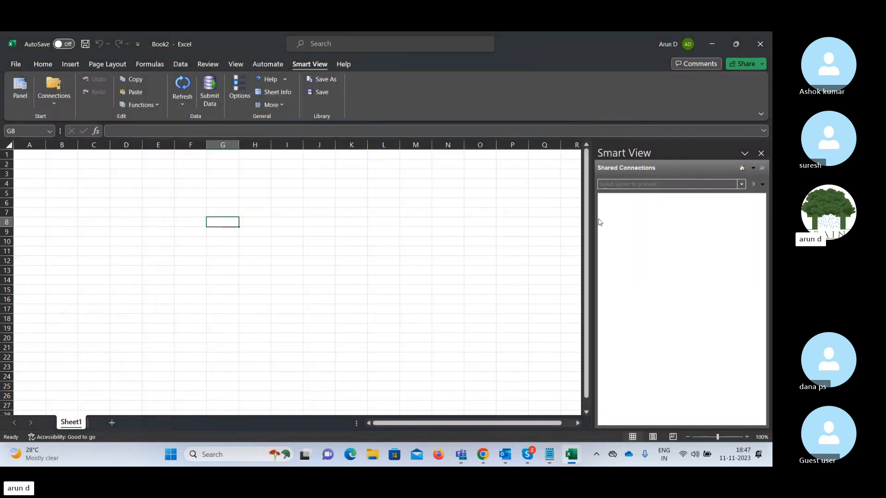
Choose the Oracle Essbase server and expand EssbaseCluster to list its applications.
{"action": "left_click", "coordinate": [742, 184]}
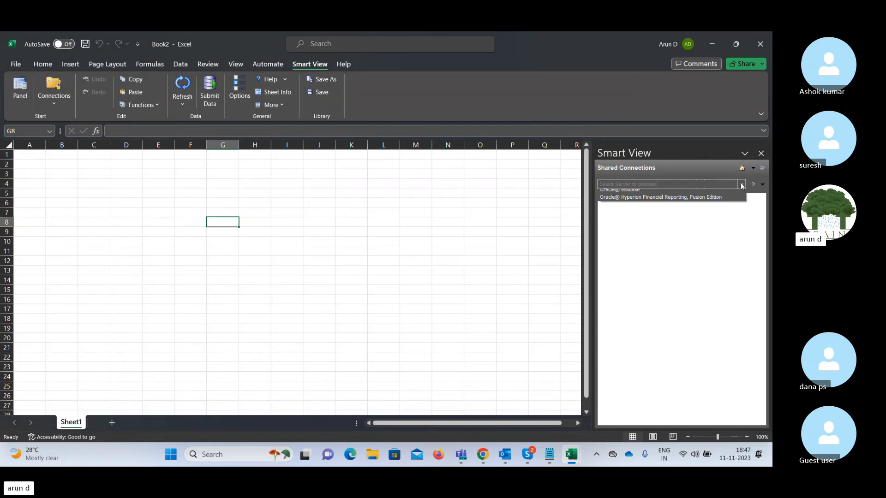
{"action": "left_click", "coordinate": [612, 196]}
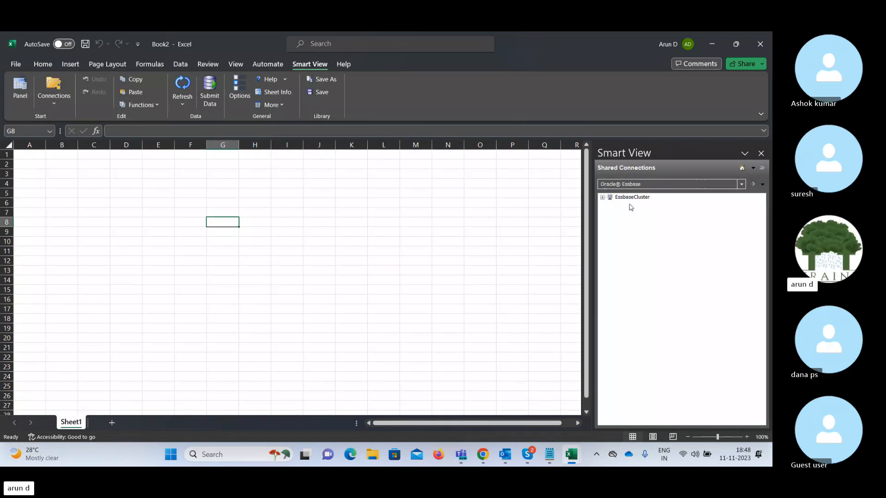
{"action": "left_click", "coordinate": [603, 198]}
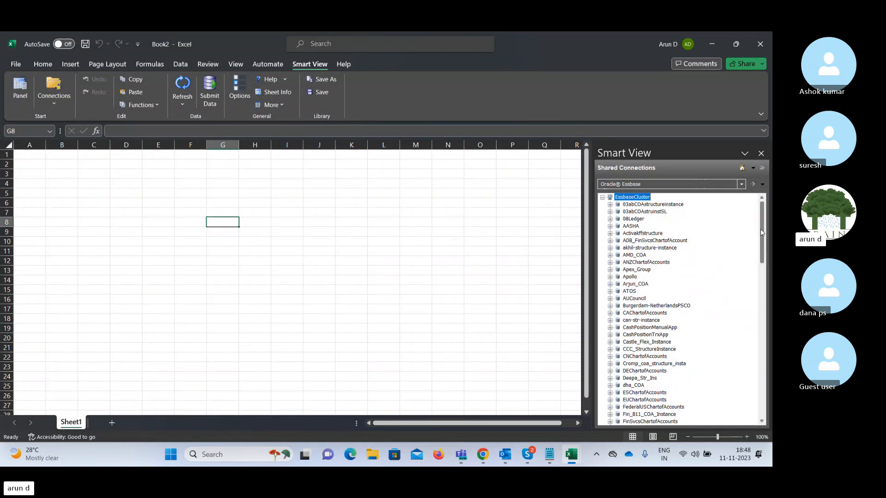
Scroll down, expand USChartofAccounts to reveal its db, and switch to the Skype call.
{"action": "left_click_drag", "start_coordinate": [761, 233], "coordinate": [762, 337]}
{"action": "left_click_drag", "start_coordinate": [763, 342], "coordinate": [769, 366]}
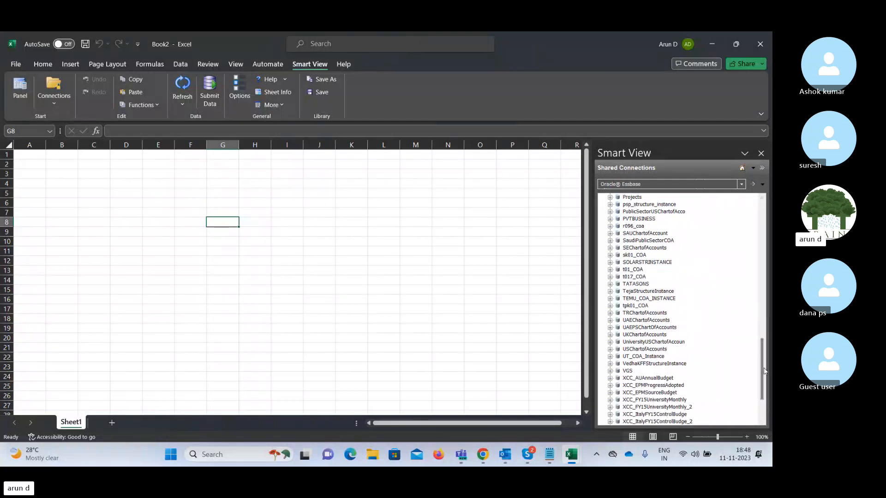
{"action": "left_click", "coordinate": [609, 349]}
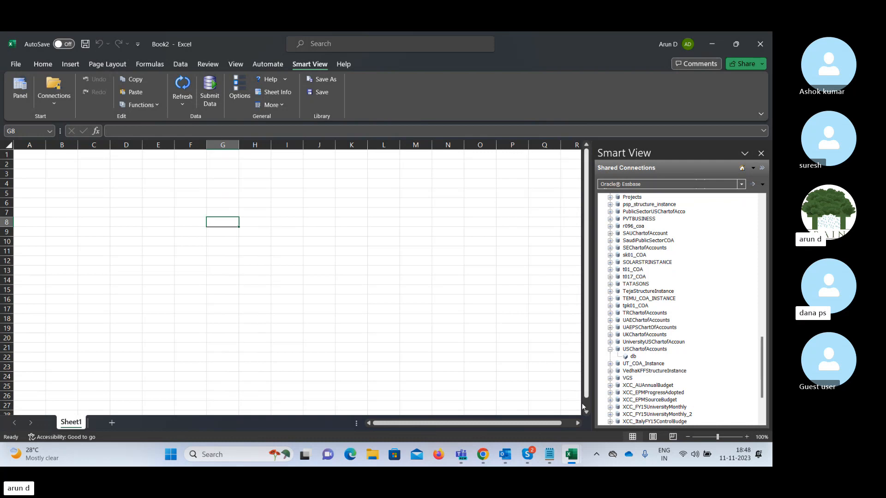
{"action": "mouse_move", "coordinate": [529, 459]}
{"action": "left_click", "coordinate": [524, 413]}
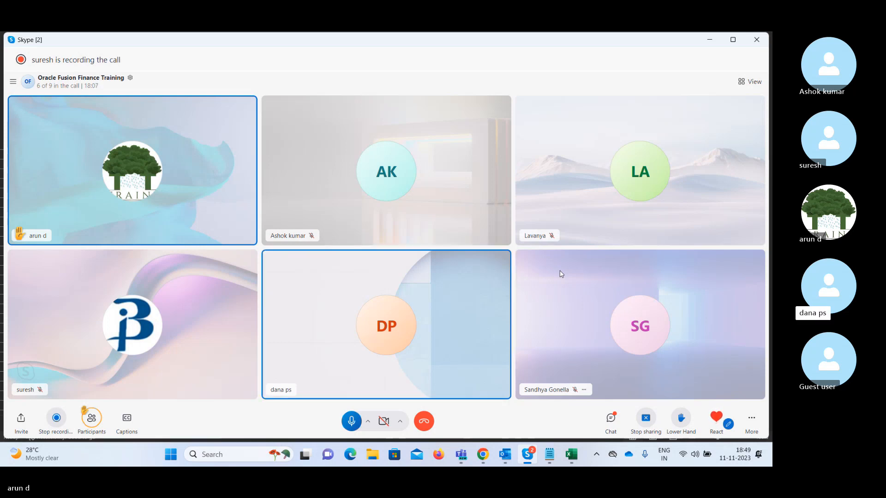
Minimize the Skype call window to get back to the Excel workbook.
{"action": "left_click", "coordinate": [708, 41]}
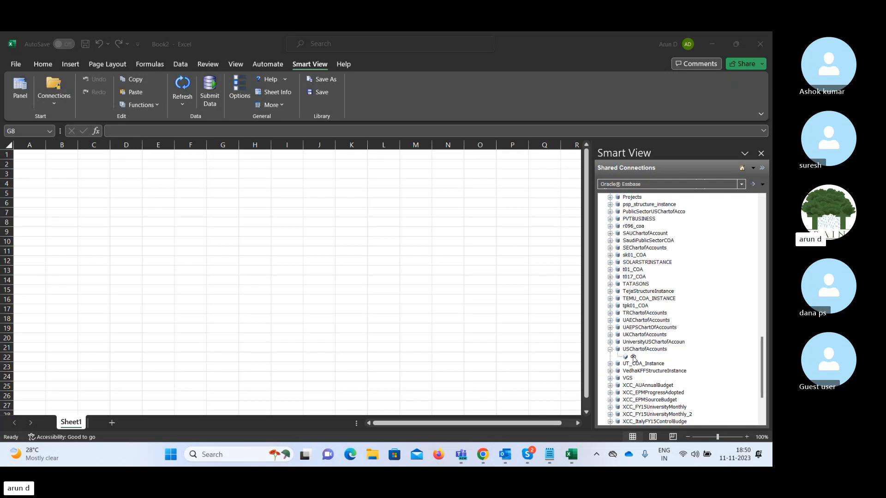
Launch Query Designer on the USChartofAccounts db from More>>, then zoom the sheet to 120%.
{"action": "left_click", "coordinate": [633, 359]}
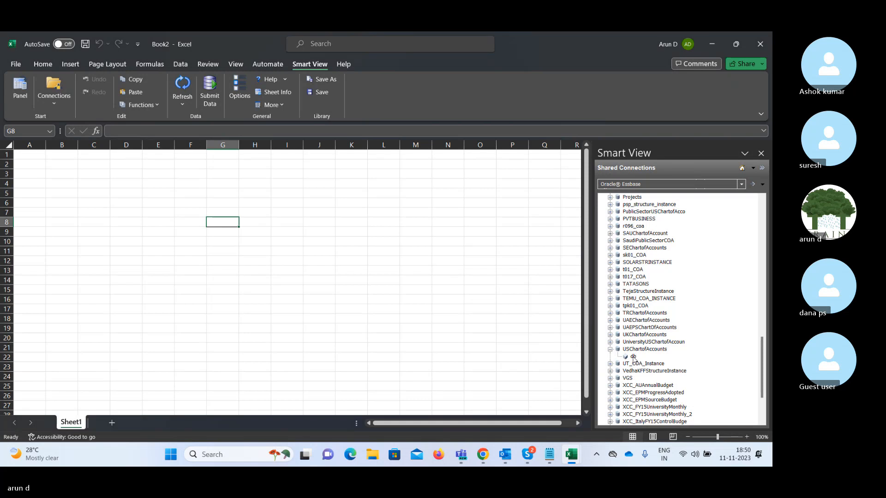
{"action": "left_click", "coordinate": [634, 357]}
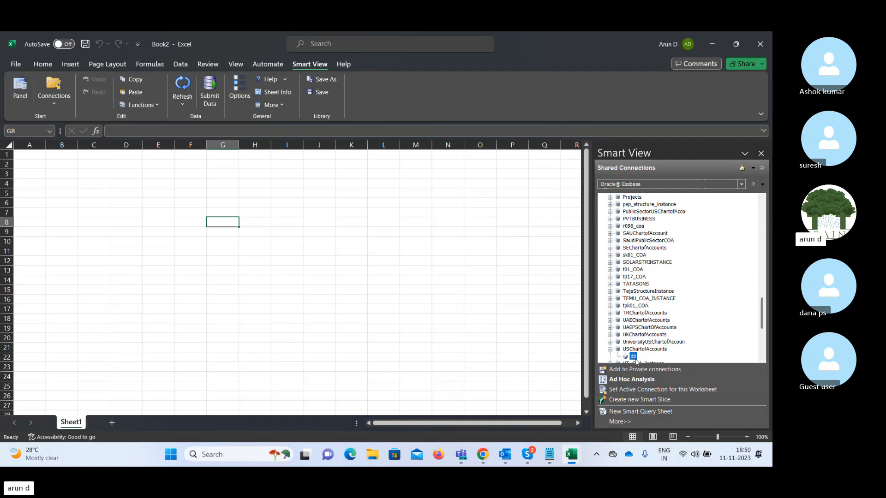
{"action": "left_click", "coordinate": [619, 422]}
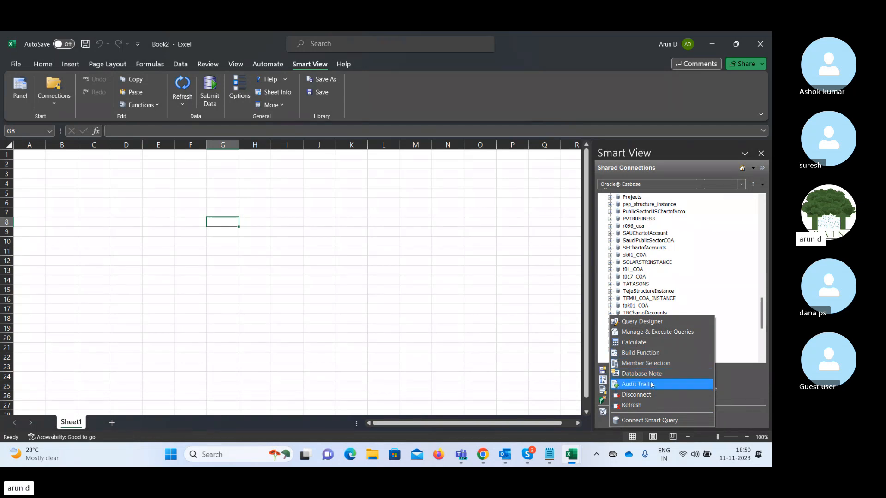
{"action": "left_click", "coordinate": [636, 323]}
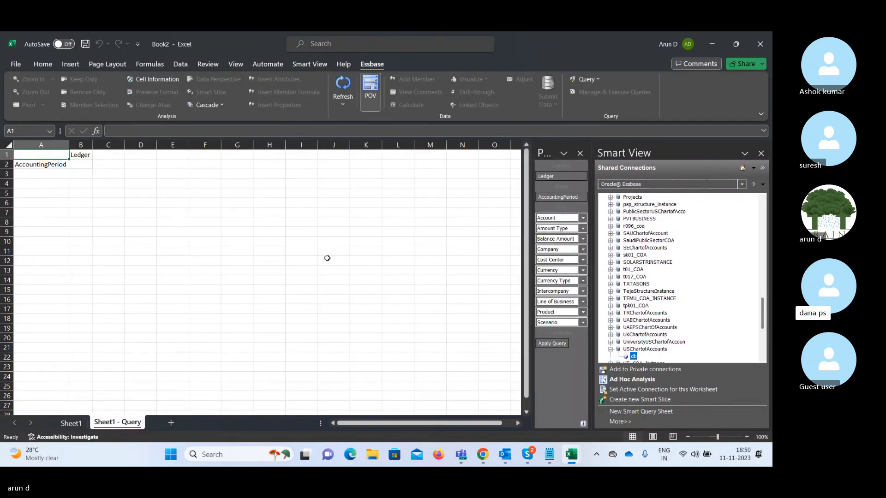
{"action": "left_click", "coordinate": [747, 437]}
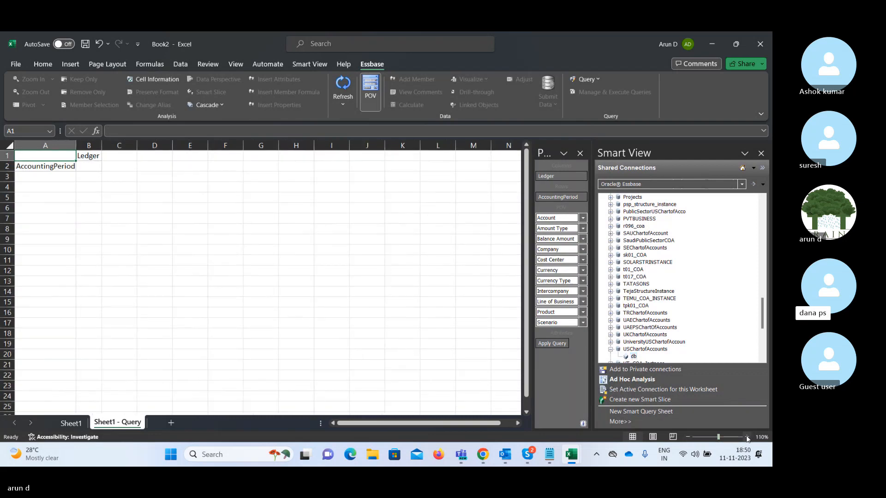
{"action": "left_click", "coordinate": [747, 437]}
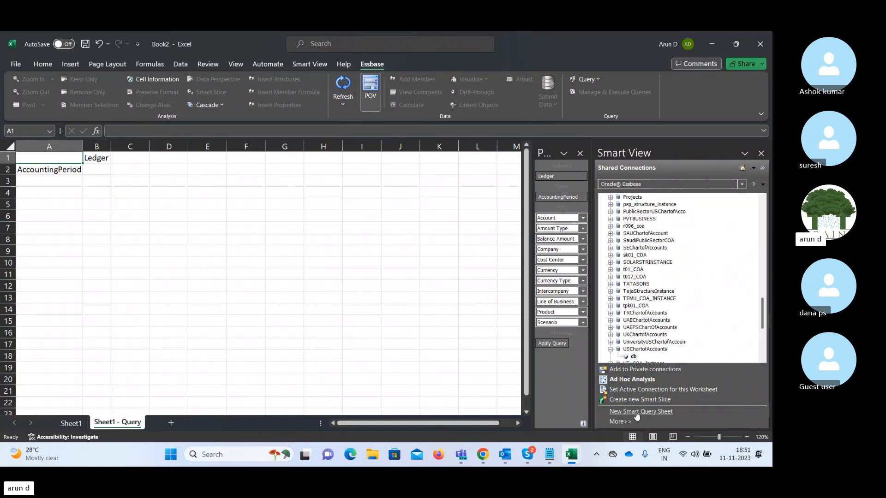
Open the More>> actions menu for the db connection in the Smart View panel.
{"action": "left_click", "coordinate": [618, 422]}
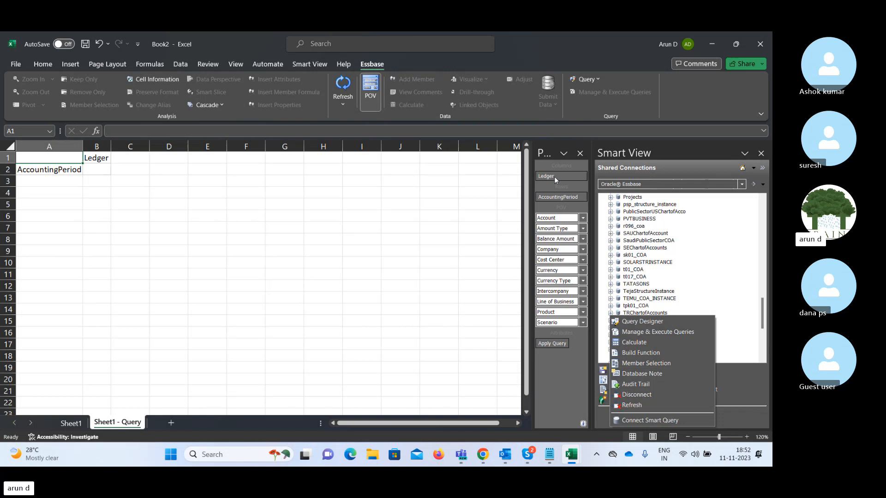
Place Account as the column dimension in B1, moving Ledger into the POV.
{"action": "left_click", "coordinate": [553, 220]}
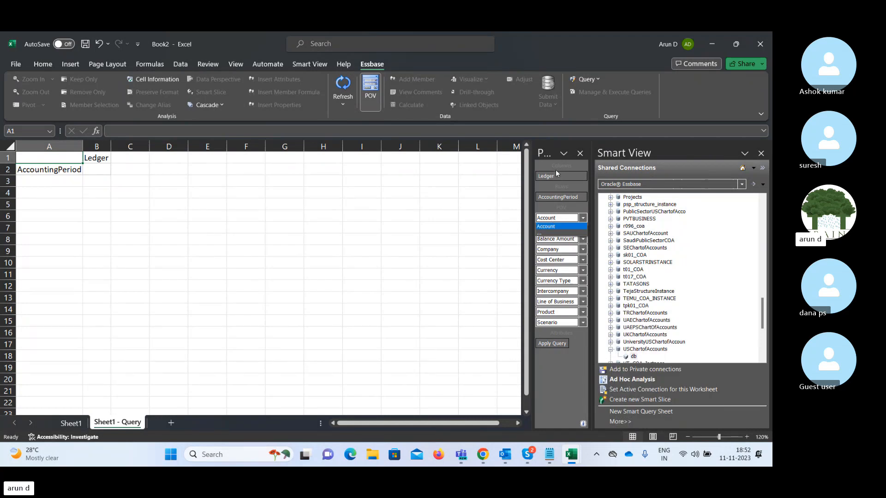
{"action": "left_click", "coordinate": [541, 206]}
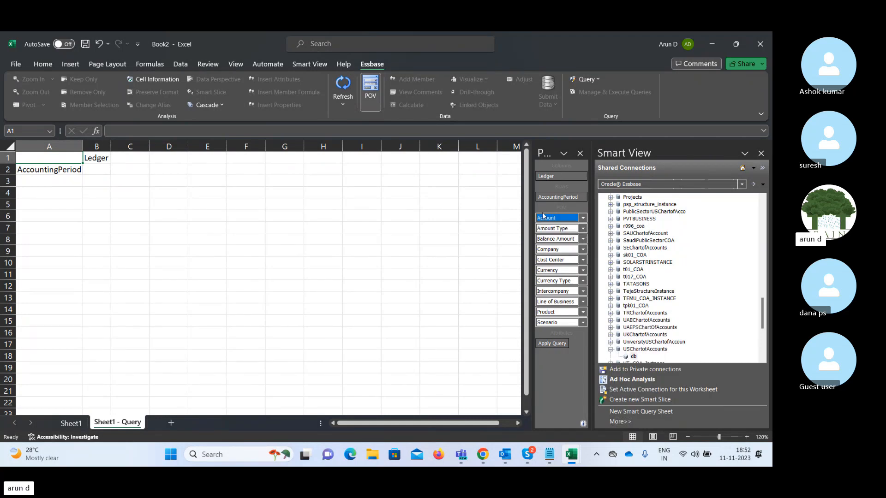
{"action": "double_click", "coordinate": [558, 218]}
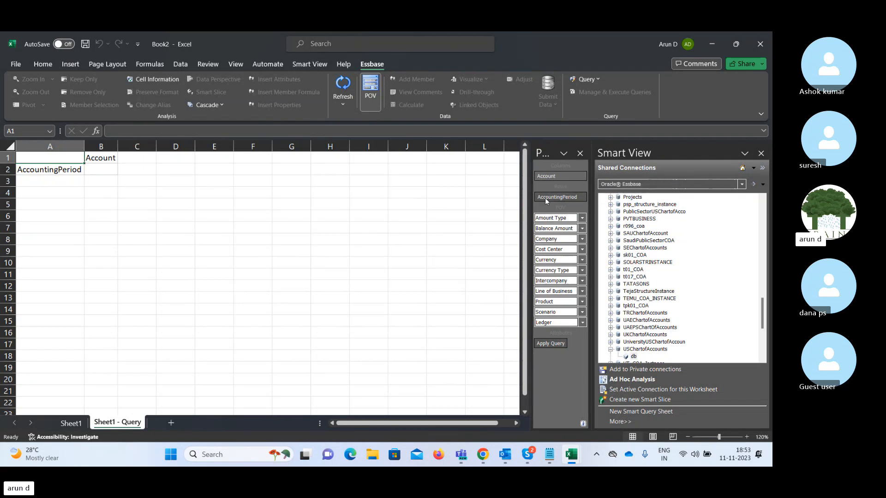
Put AccountingPeriod in columns and Account in rows, returning Amount Type to the POV.
{"action": "left_click_drag", "start_coordinate": [547, 219], "coordinate": [551, 178]}
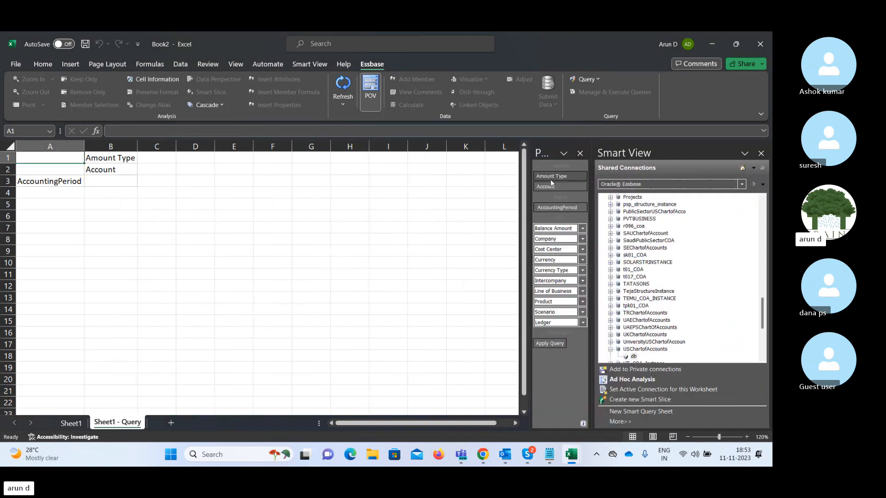
{"action": "left_click_drag", "start_coordinate": [551, 178], "coordinate": [552, 214]}
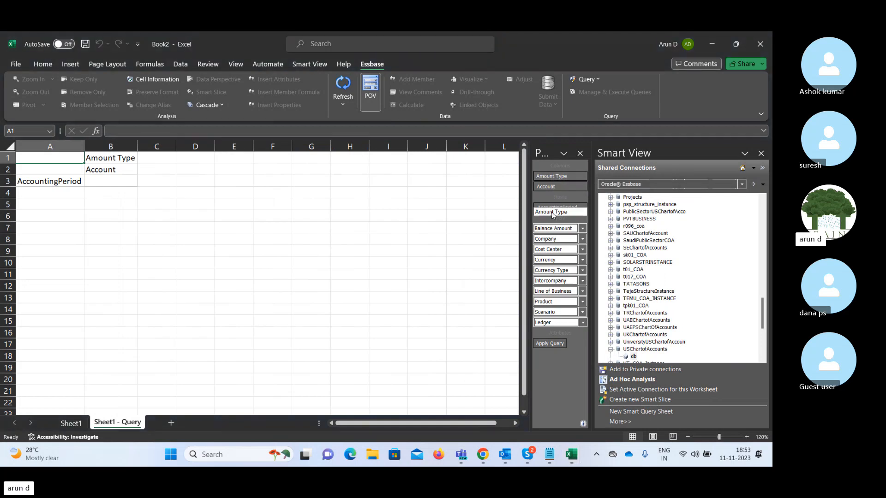
{"action": "left_click_drag", "start_coordinate": [553, 214], "coordinate": [550, 184]}
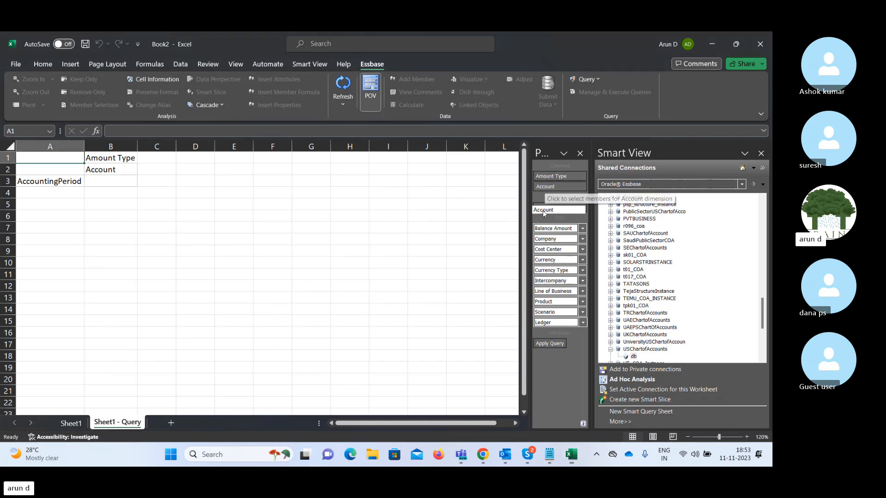
{"action": "left_click", "coordinate": [542, 210]}
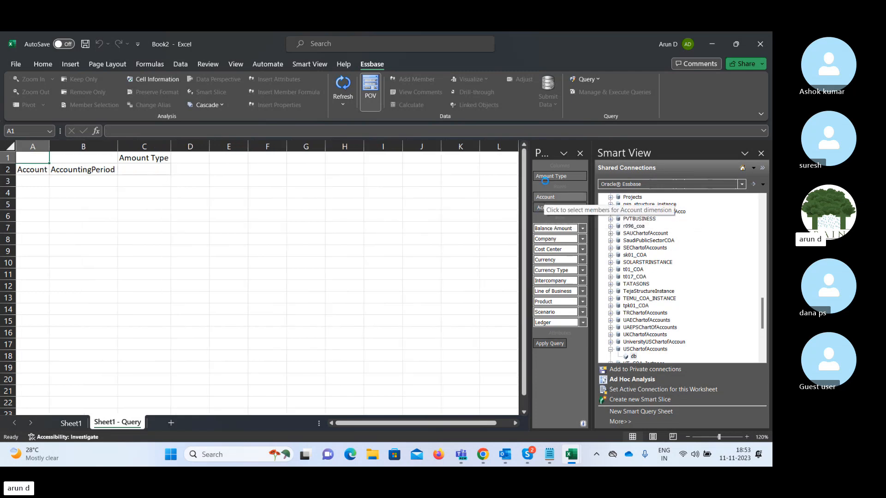
{"action": "left_click_drag", "start_coordinate": [545, 181], "coordinate": [545, 180]}
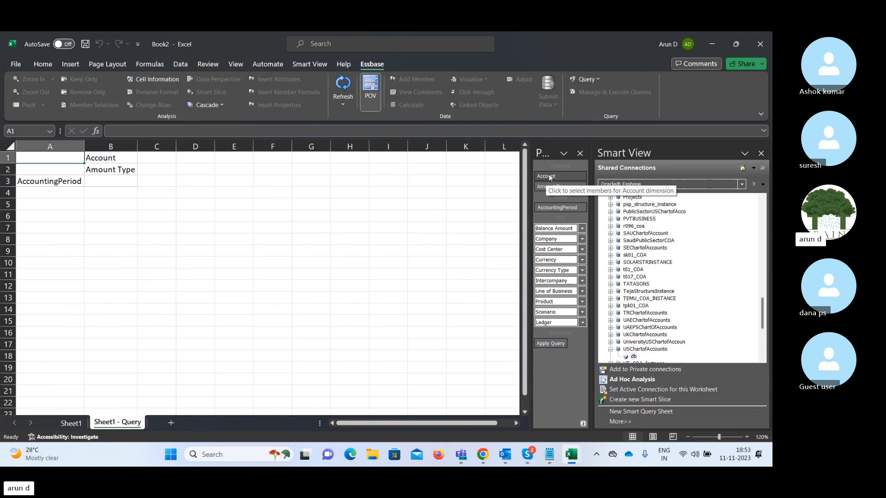
{"action": "left_click", "coordinate": [548, 177]}
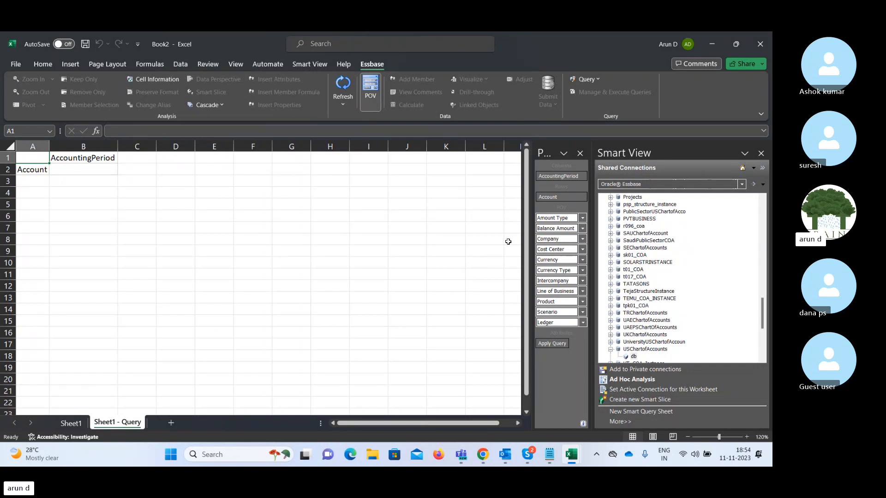
Replace the default AccountingPeriod member with 09-23 from 2023 > Qtr3-23.
{"action": "left_click", "coordinate": [556, 176]}
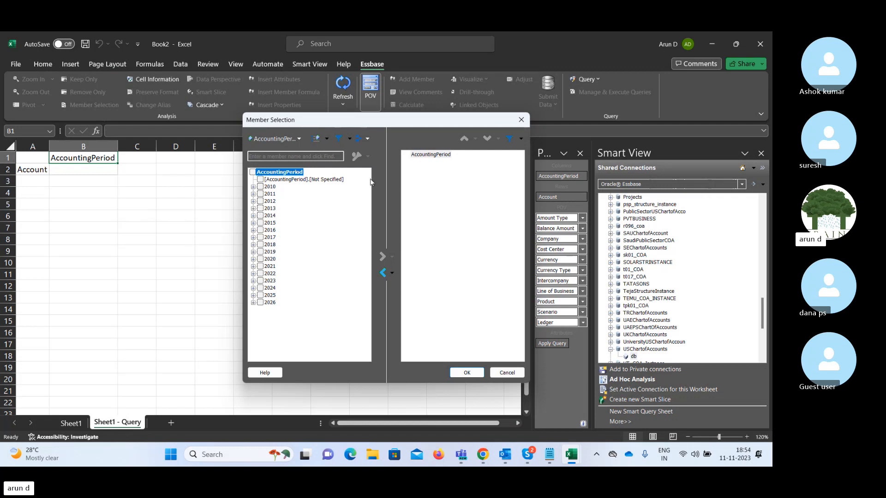
{"action": "left_click", "coordinate": [428, 156]}
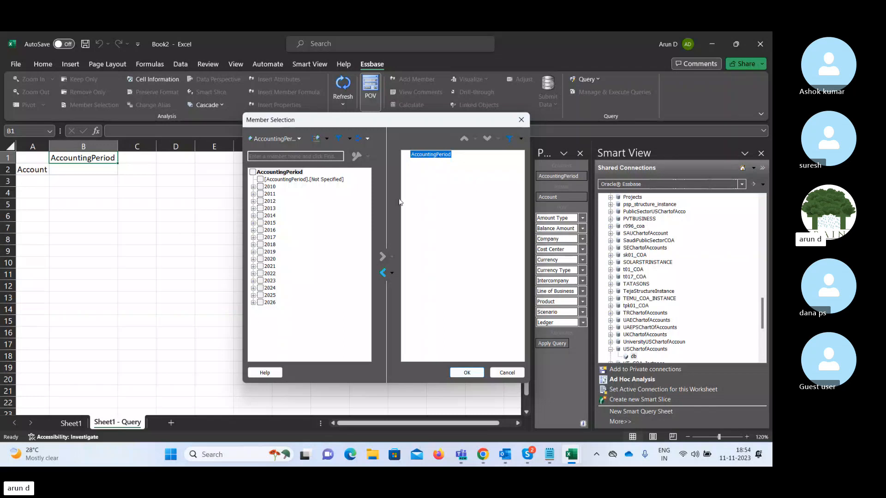
{"action": "left_click", "coordinate": [383, 273]}
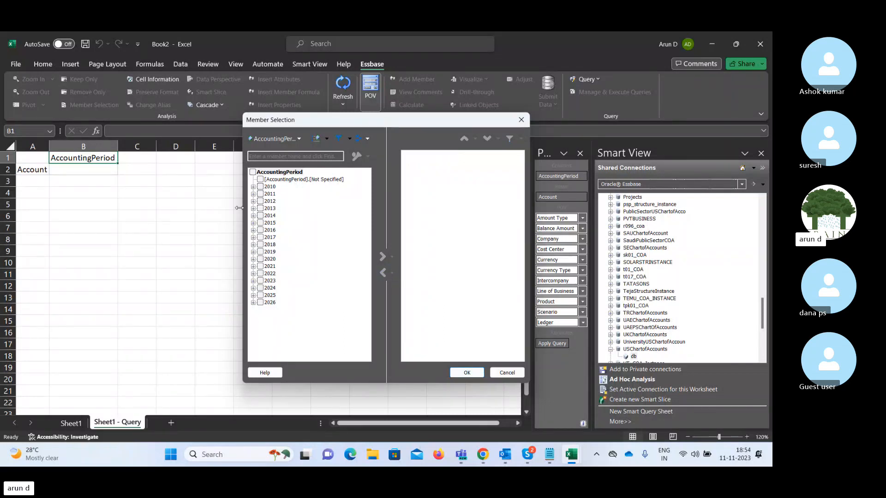
{"action": "left_click", "coordinate": [253, 281]}
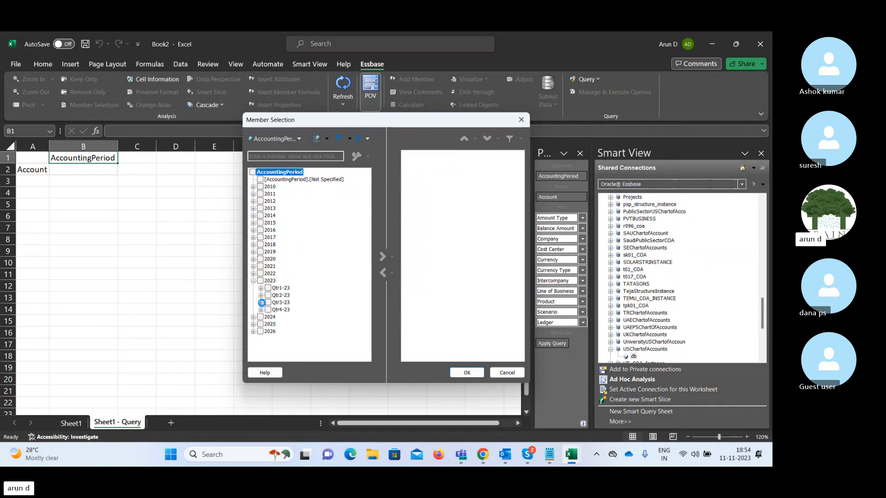
{"action": "left_click", "coordinate": [261, 302]}
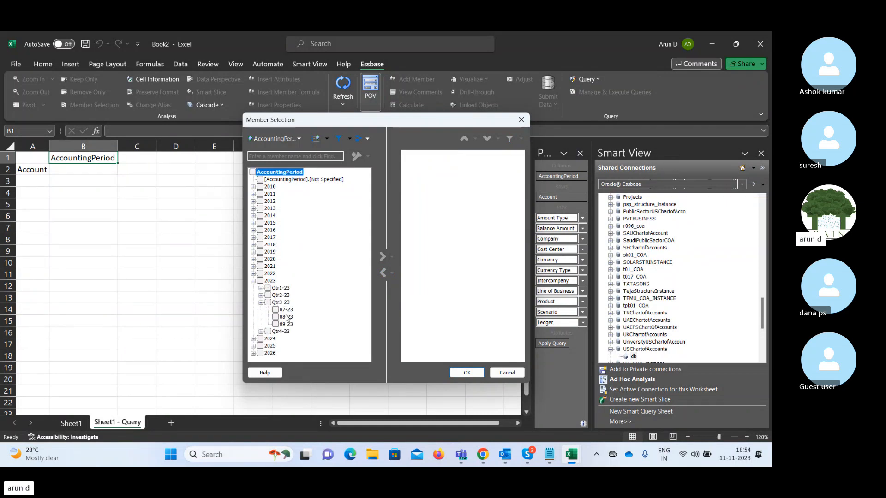
{"action": "left_click", "coordinate": [276, 325]}
{"action": "left_click", "coordinate": [383, 258]}
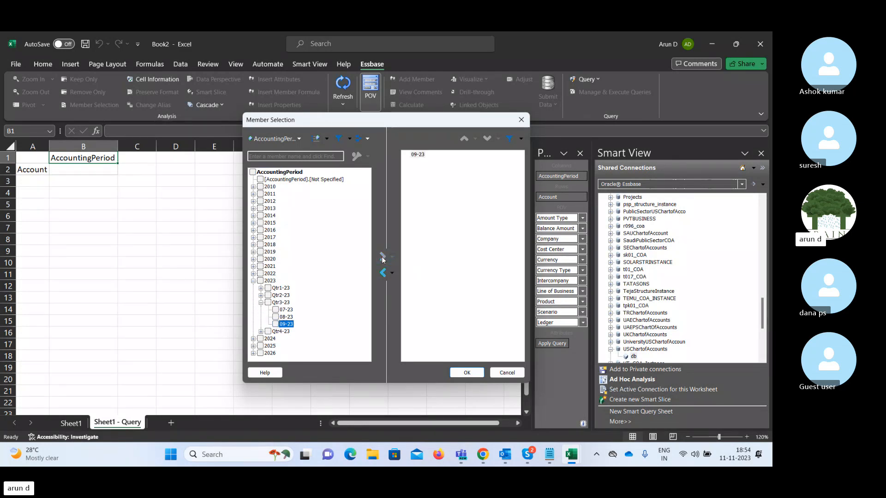
{"action": "left_click", "coordinate": [466, 373]}
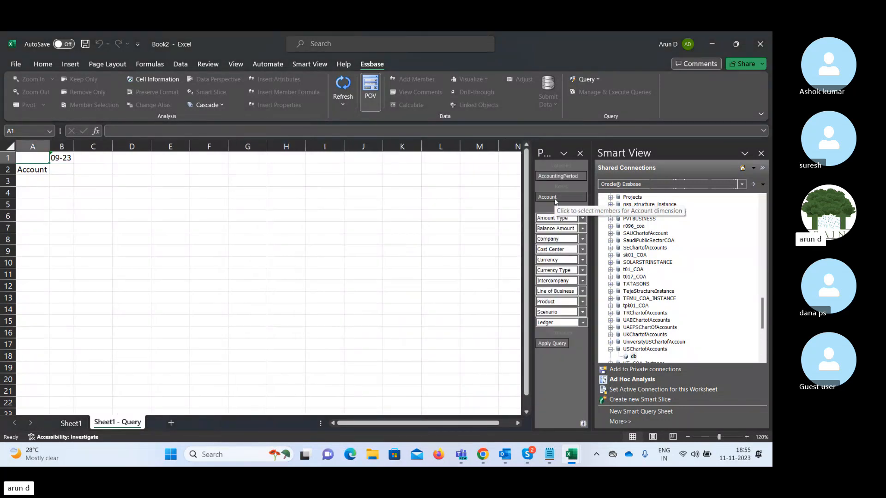
Replace the default Account member with [All Corporate Accounts-V1].[T] as the row member.
{"action": "left_click", "coordinate": [555, 201]}
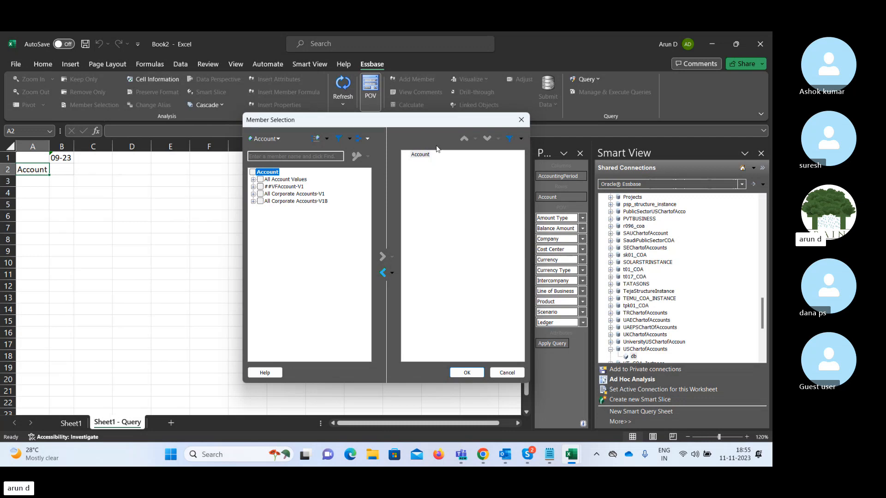
{"action": "left_click", "coordinate": [420, 155]}
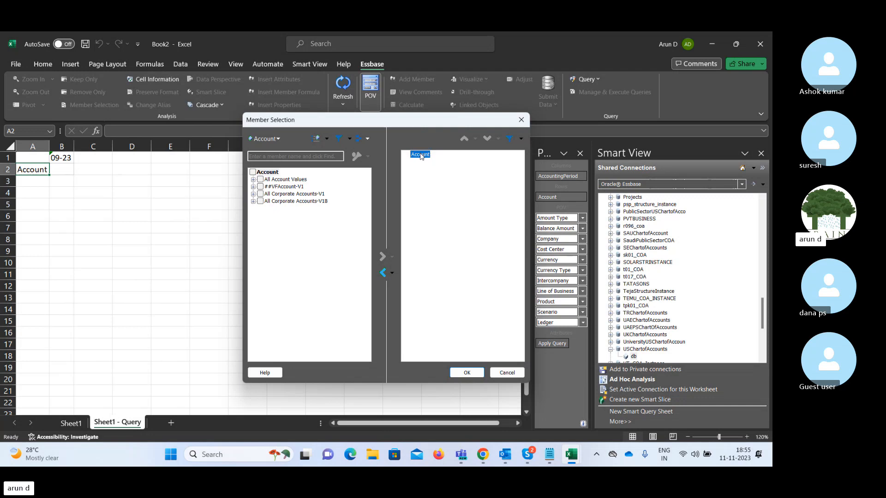
{"action": "left_click", "coordinate": [384, 273]}
{"action": "left_click", "coordinate": [253, 180]}
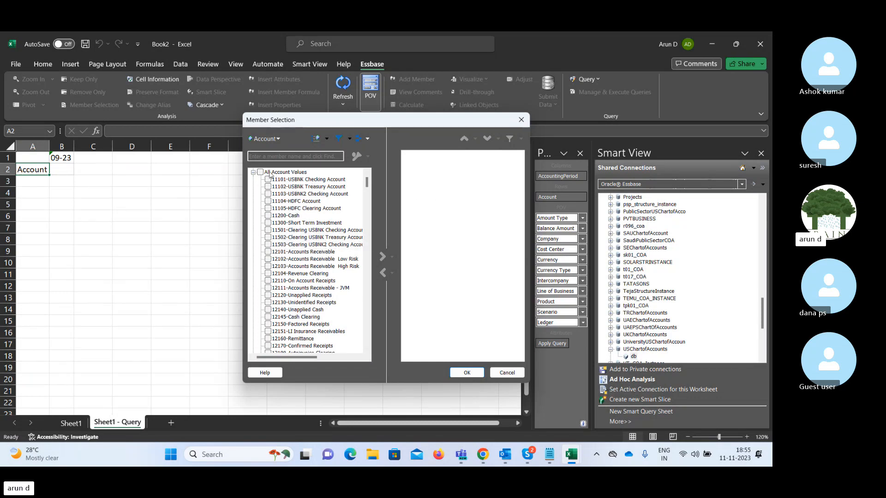
{"action": "left_click", "coordinate": [254, 172]}
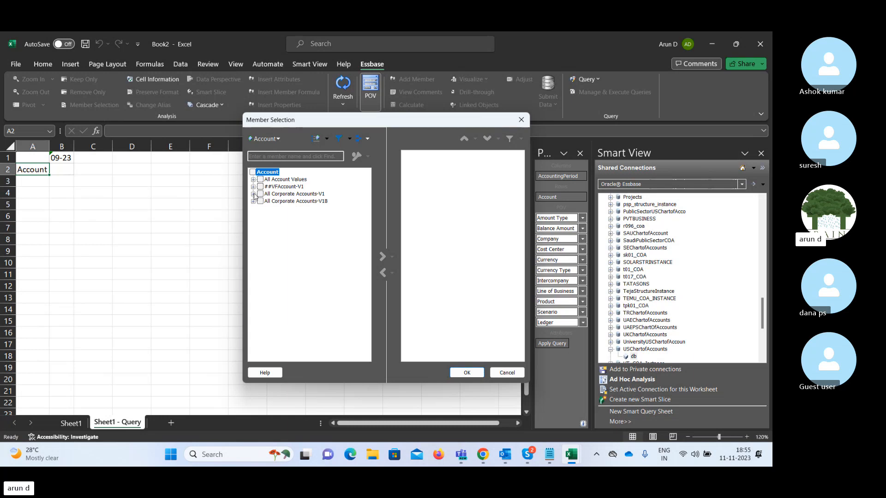
{"action": "left_click", "coordinate": [254, 194]}
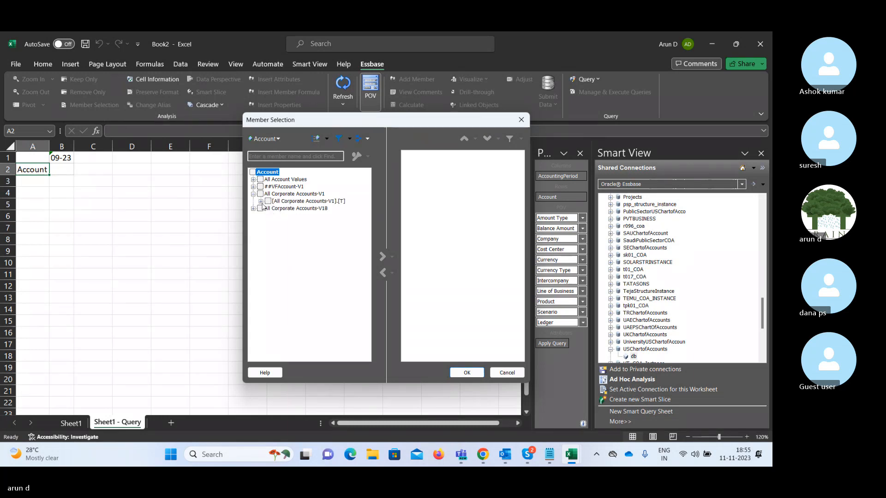
{"action": "left_click", "coordinate": [261, 201]}
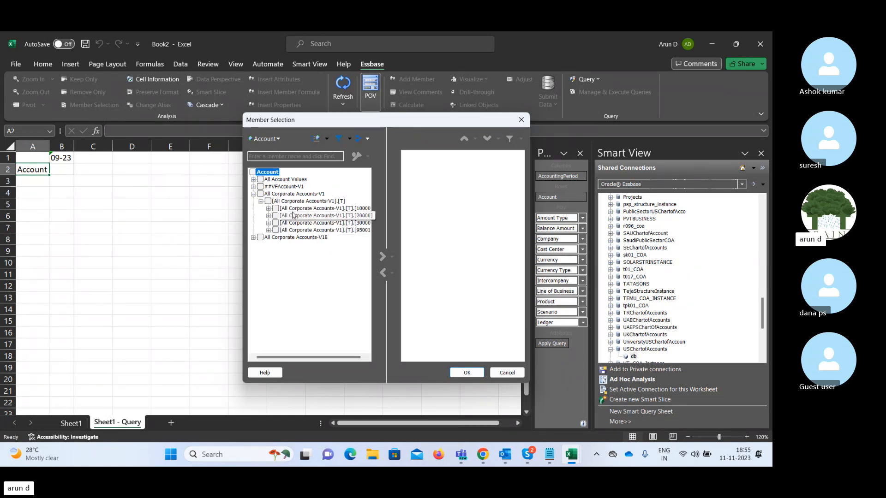
{"action": "left_click", "coordinate": [268, 202]}
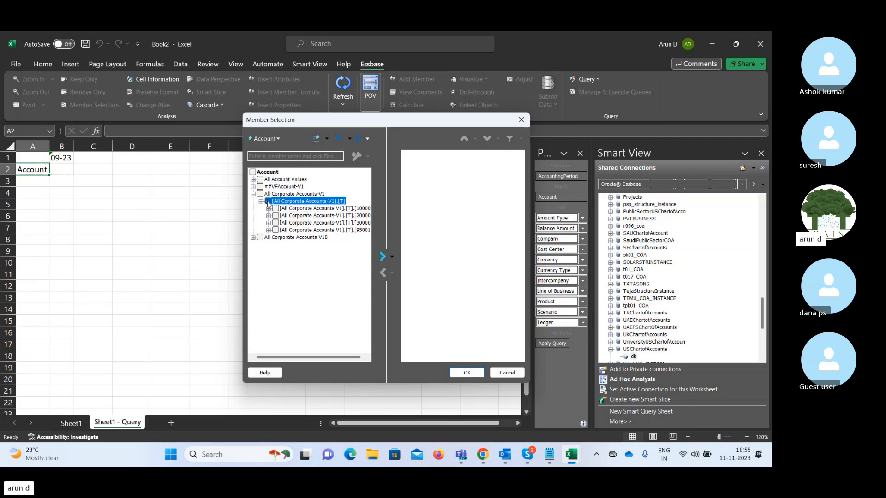
{"action": "left_click", "coordinate": [383, 258]}
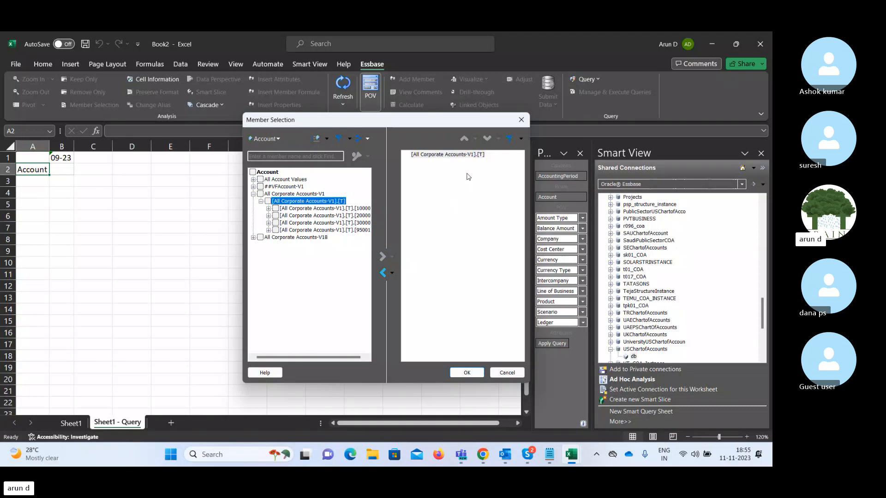
{"action": "left_click", "coordinate": [466, 373]}
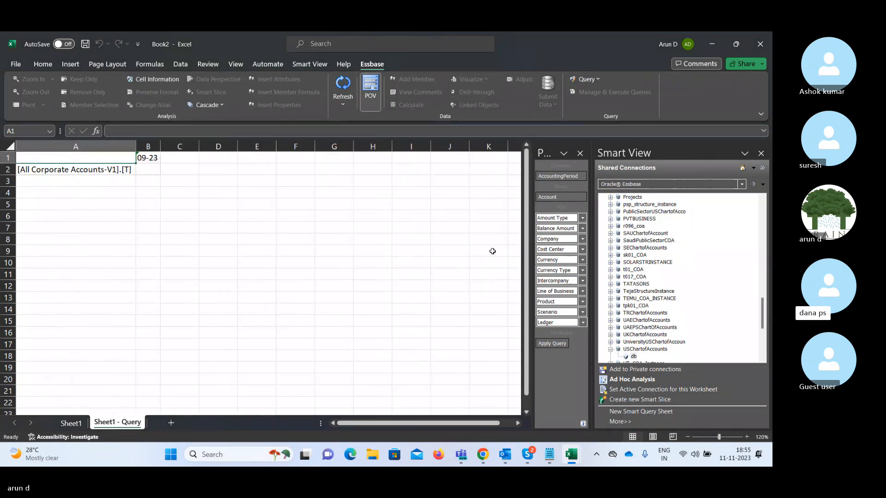
{"action": "mouse_move", "coordinate": [527, 455]}
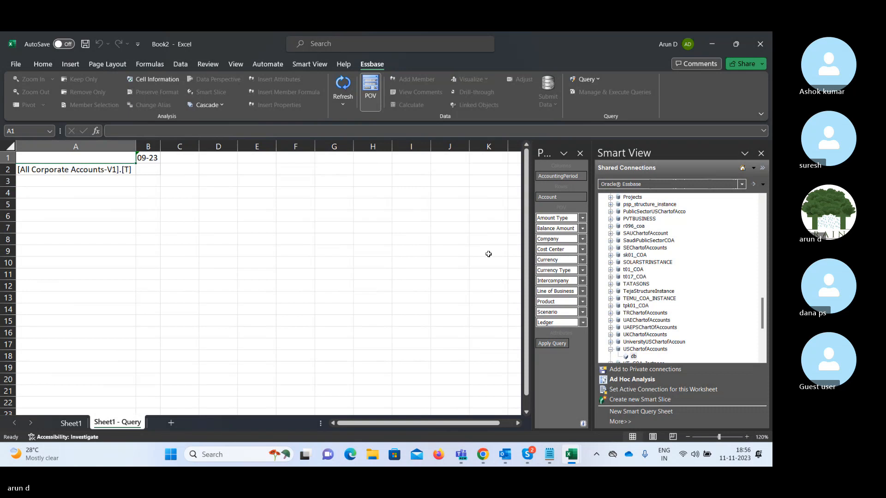
{"action": "left_click", "coordinate": [526, 457]}
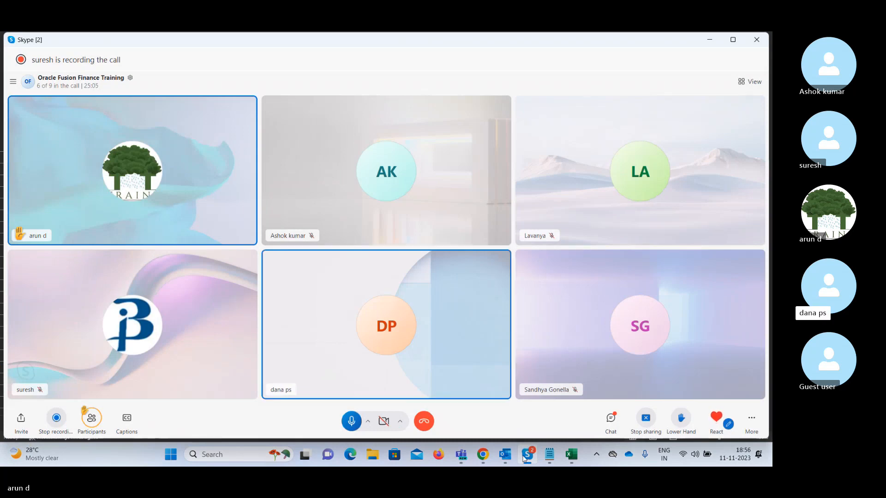
{"action": "left_click", "coordinate": [525, 457]}
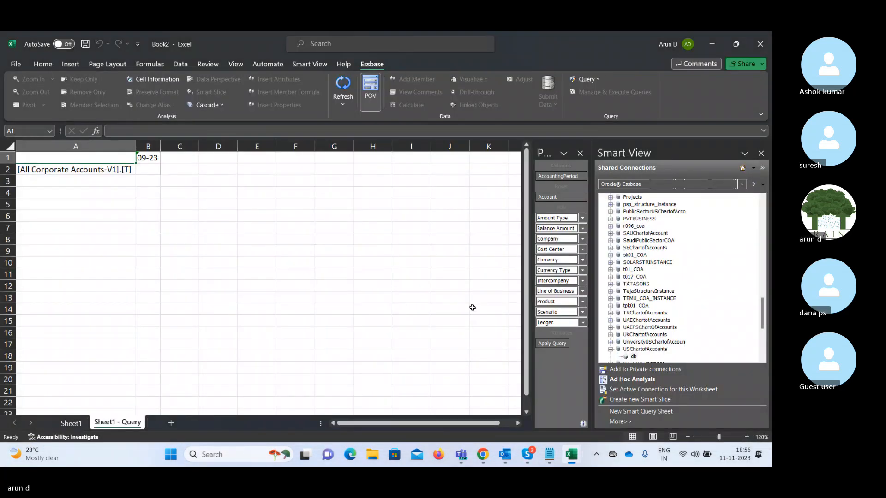
Check the Amount Type POV choices and leave them unchanged.
{"action": "left_click", "coordinate": [699, 103]}
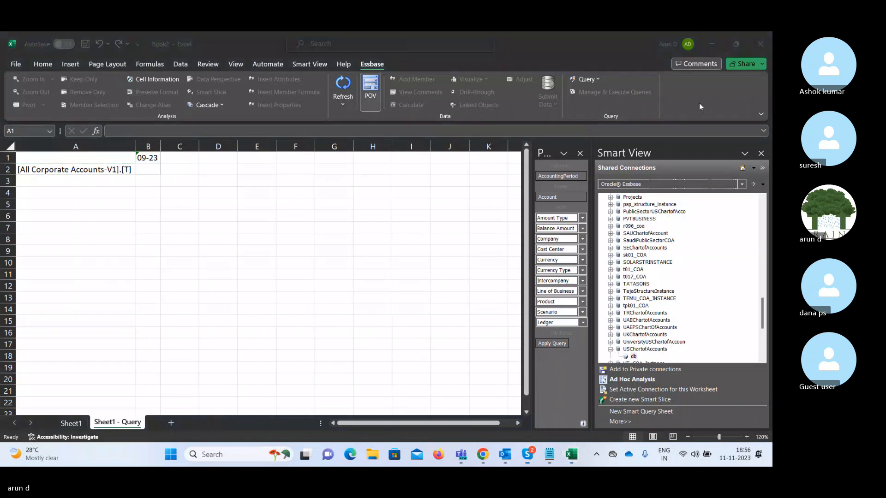
{"action": "left_click", "coordinate": [583, 218]}
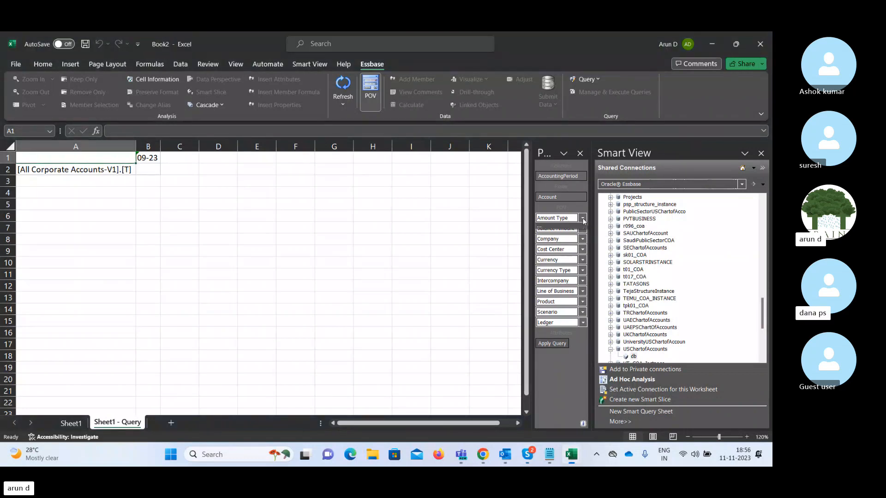
{"action": "left_click", "coordinate": [583, 219]}
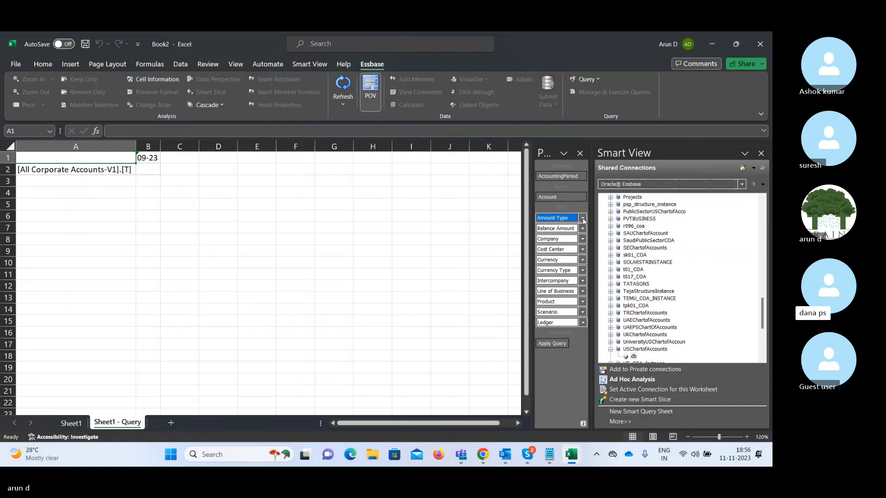
{"action": "left_click", "coordinate": [476, 218]}
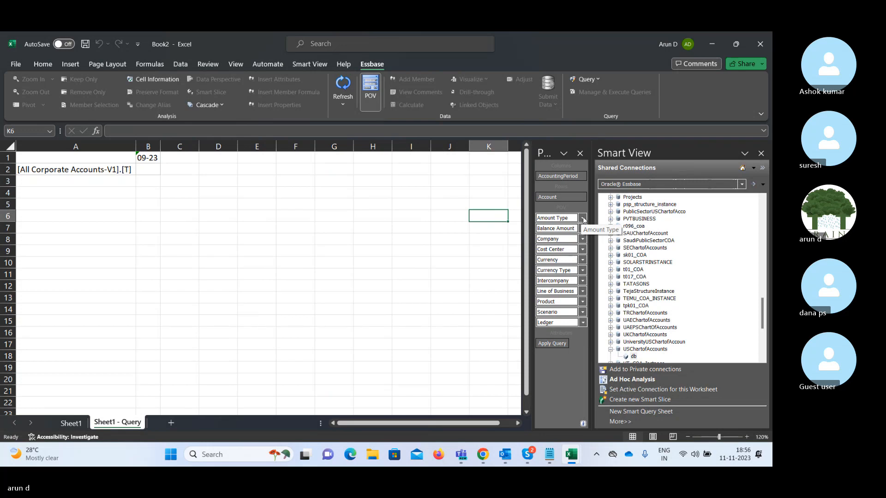
Open Member Selection for the Scenario POV dimension and tick Actual.
{"action": "left_click", "coordinate": [583, 313]}
{"action": "left_click", "coordinate": [552, 328]}
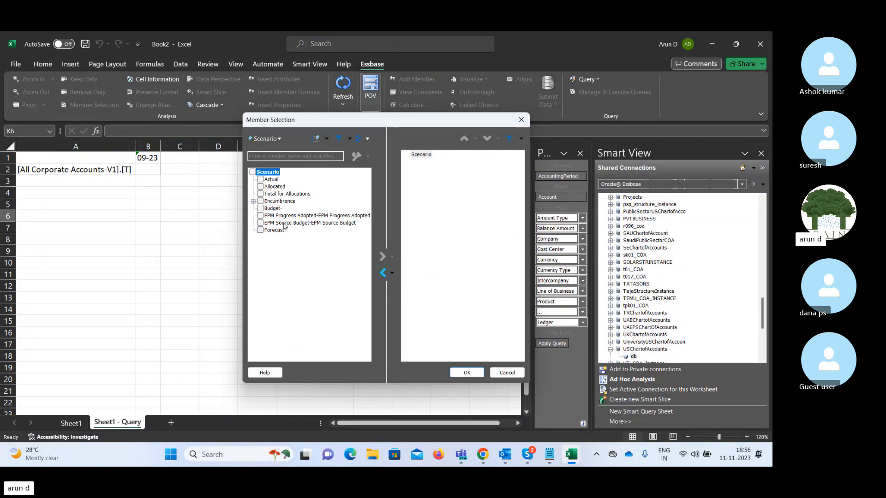
{"action": "left_click", "coordinate": [261, 179]}
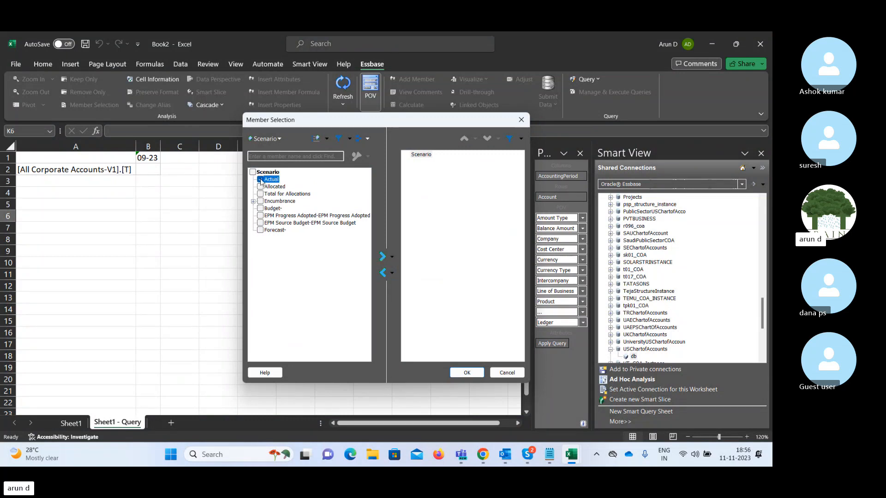
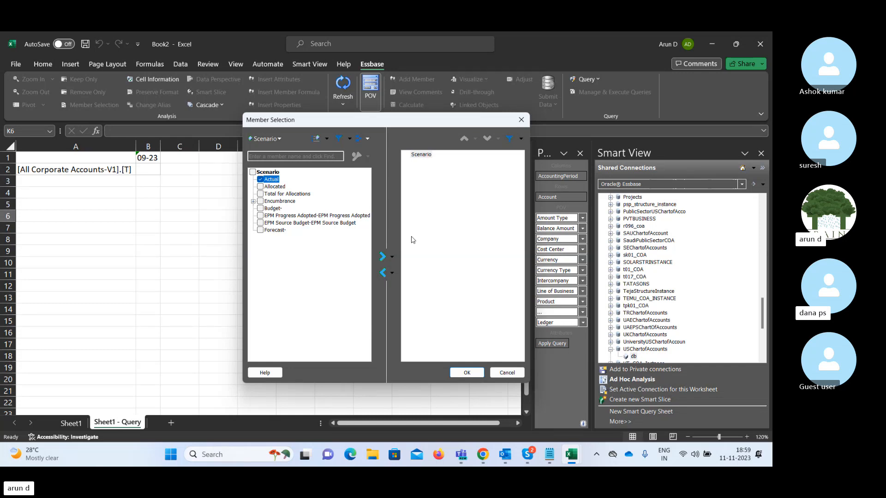
Make Actual the only Scenario POV member, replacing the generic Scenario entry.
{"action": "left_click", "coordinate": [383, 257]}
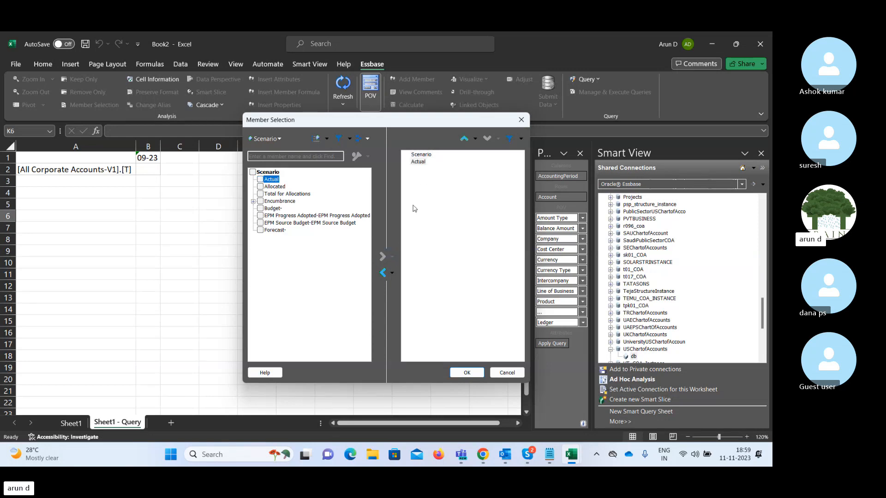
{"action": "left_click", "coordinate": [422, 155]}
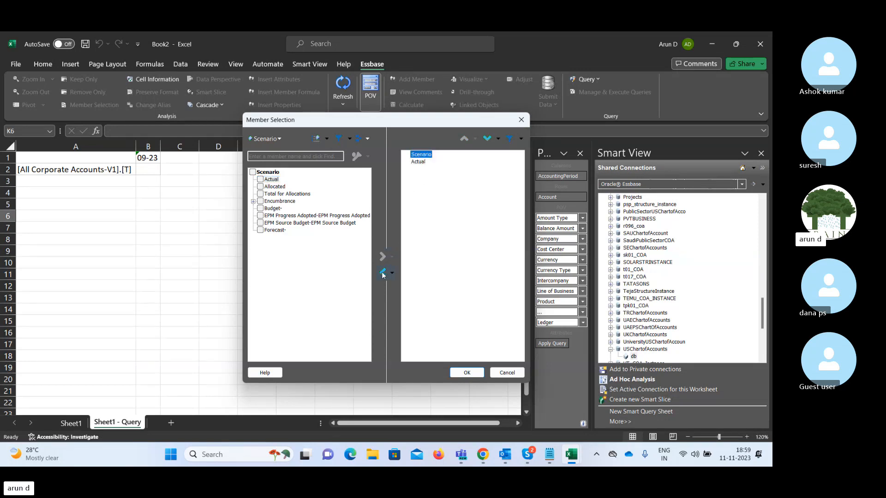
{"action": "left_click", "coordinate": [383, 273]}
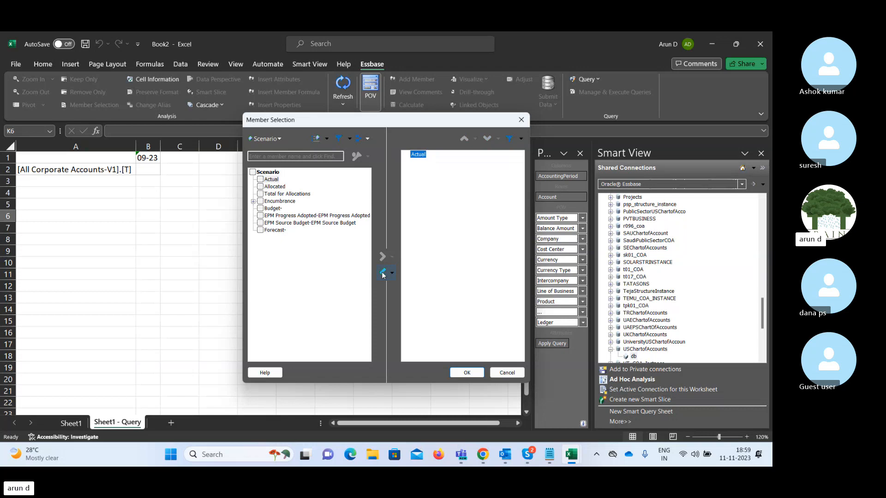
{"action": "left_click", "coordinate": [471, 374]}
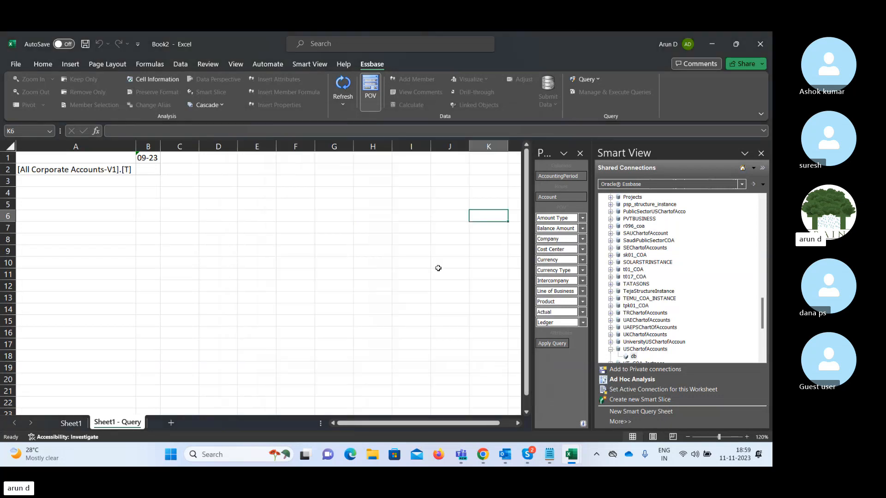
{"action": "left_click", "coordinate": [583, 323]}
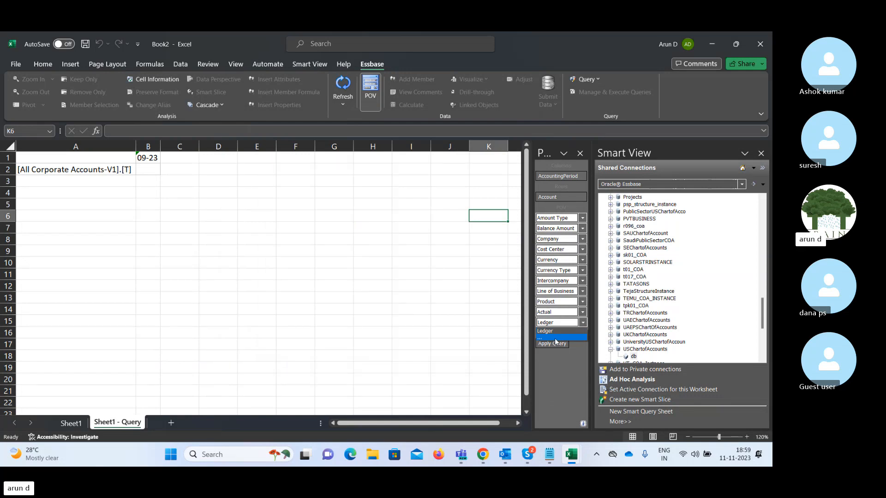
Replace the generic Ledger POV entry with US Primary Ledger from under All Ledgers.
{"action": "left_click", "coordinate": [556, 339]}
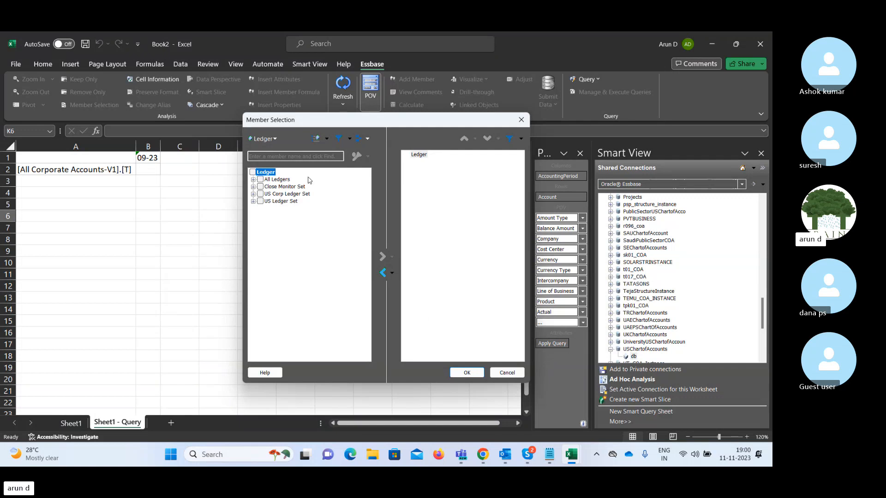
{"action": "left_click", "coordinate": [419, 156]}
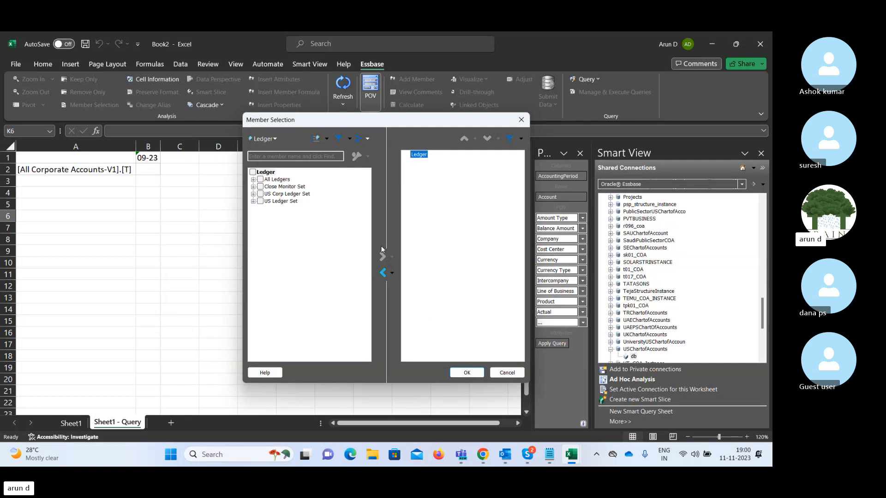
{"action": "left_click", "coordinate": [383, 273]}
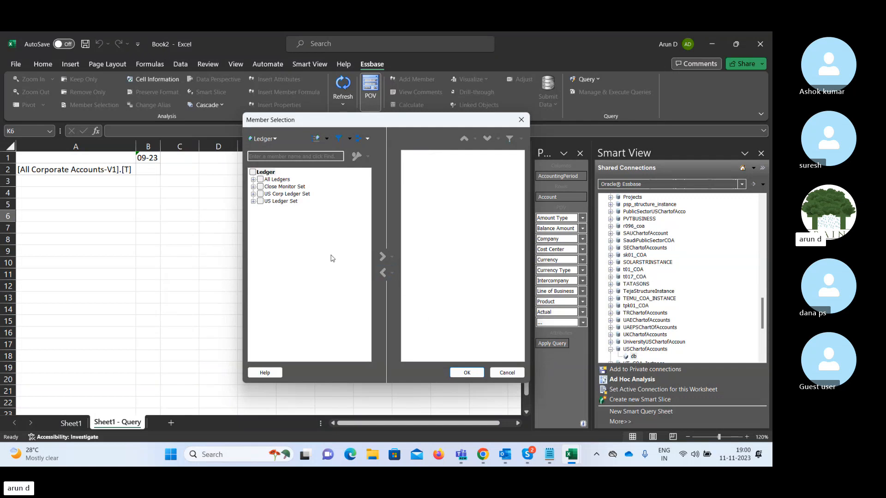
{"action": "left_click", "coordinate": [253, 180]}
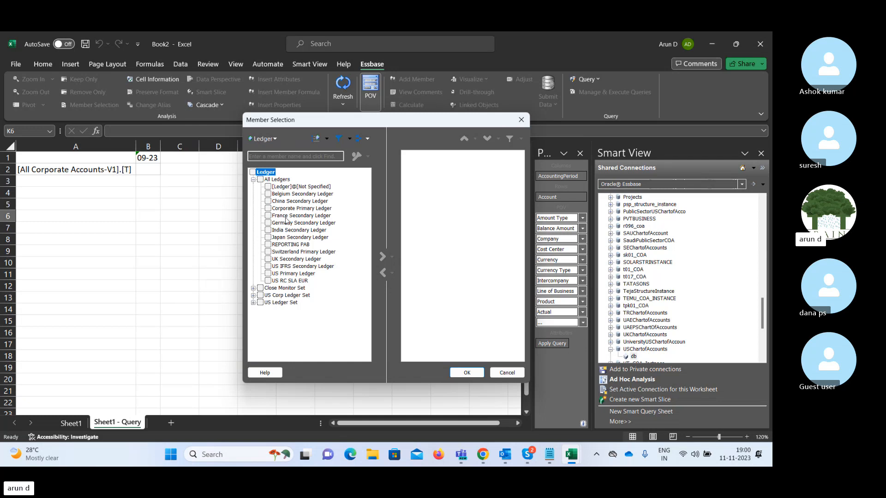
{"action": "left_click", "coordinate": [268, 209]}
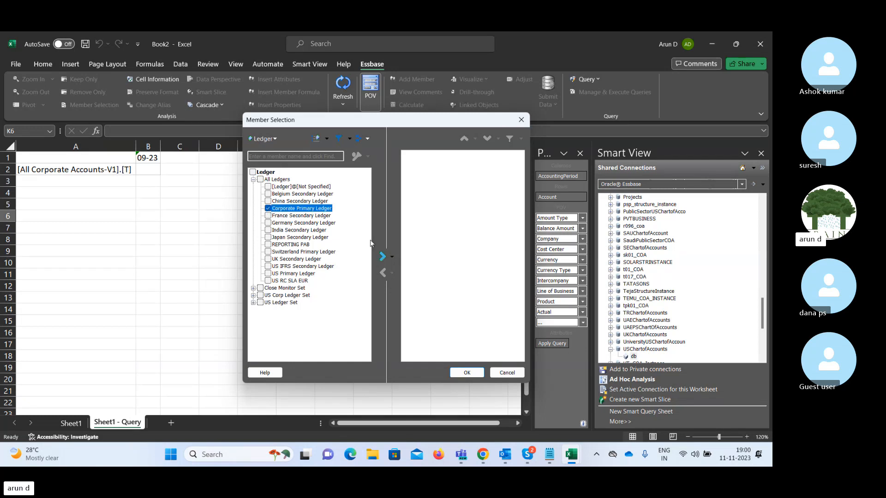
{"action": "left_click", "coordinate": [268, 208]}
{"action": "left_click", "coordinate": [268, 273]}
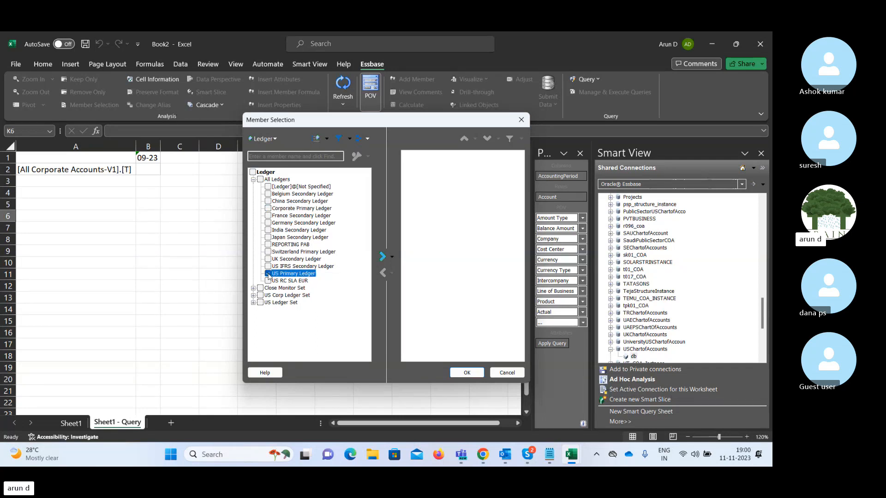
{"action": "left_click", "coordinate": [382, 256]}
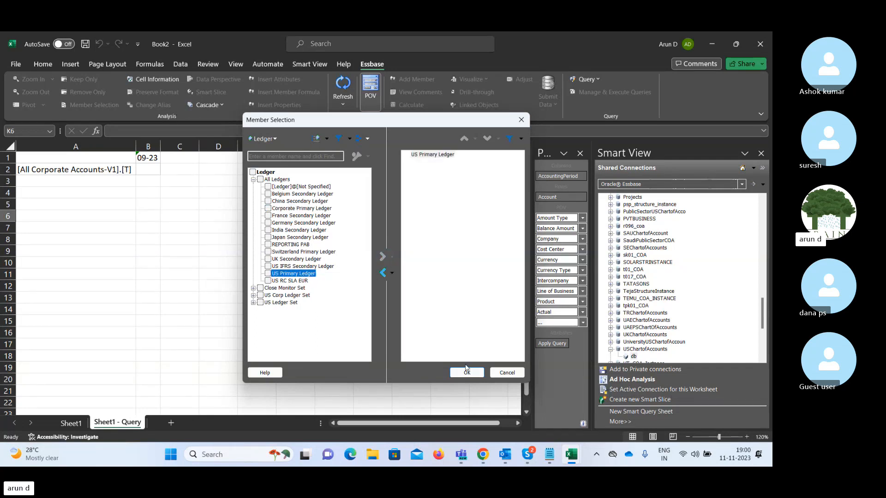
{"action": "left_click", "coordinate": [466, 372]}
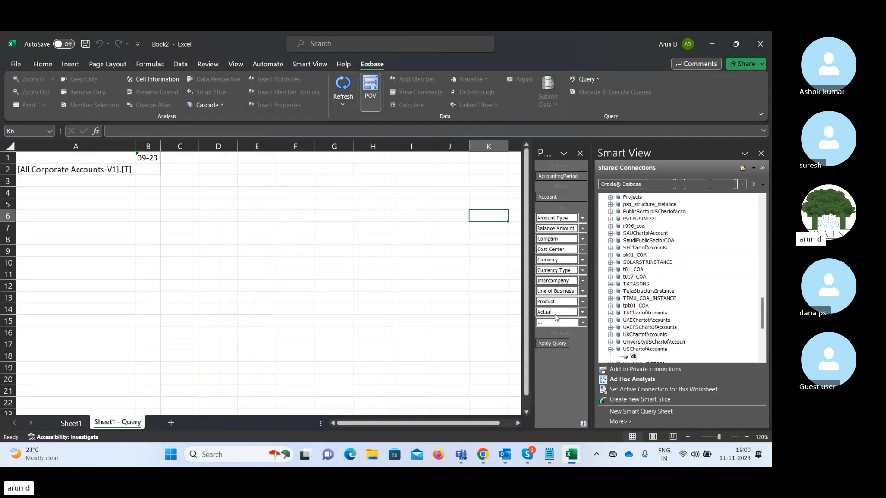
Make Period-to-Date the only Amount Type POV member, removing the generic Amount Type entry.
{"action": "left_click", "coordinate": [583, 219]}
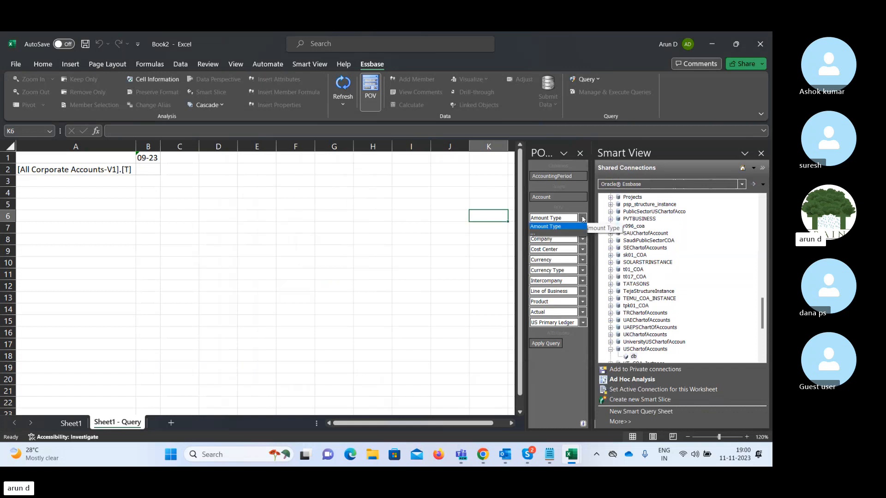
{"action": "left_click", "coordinate": [560, 232]}
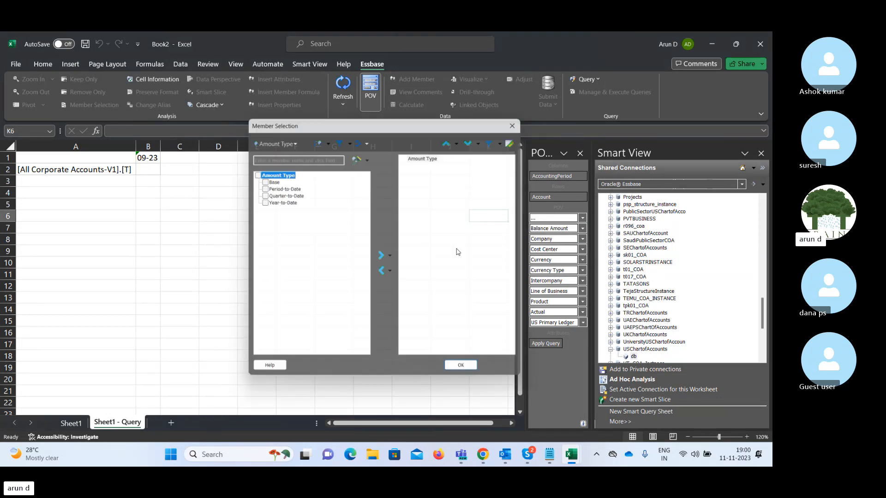
{"action": "left_click", "coordinate": [260, 187]}
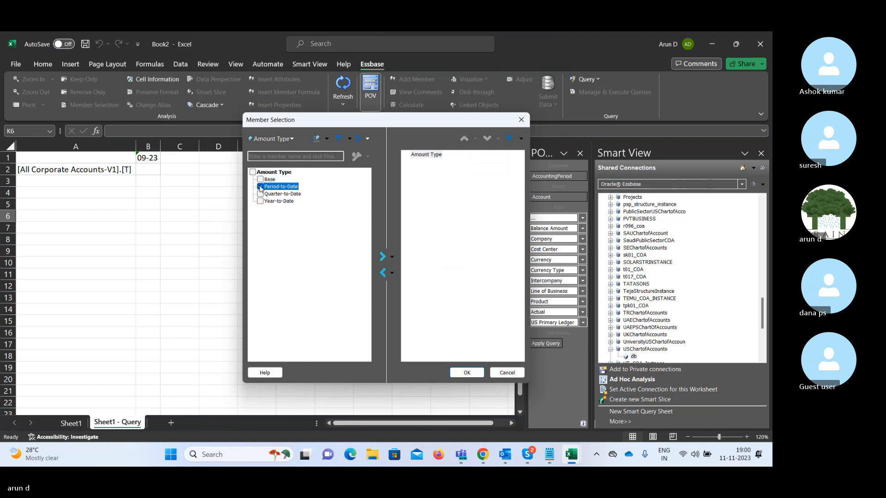
{"action": "left_click", "coordinate": [423, 155]}
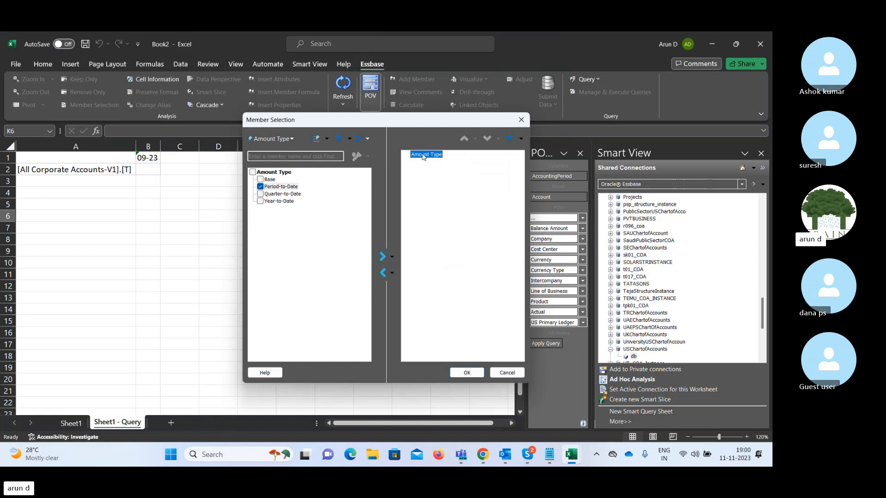
{"action": "left_click", "coordinate": [383, 273]}
{"action": "left_click", "coordinate": [380, 257]}
{"action": "left_click", "coordinate": [465, 373]}
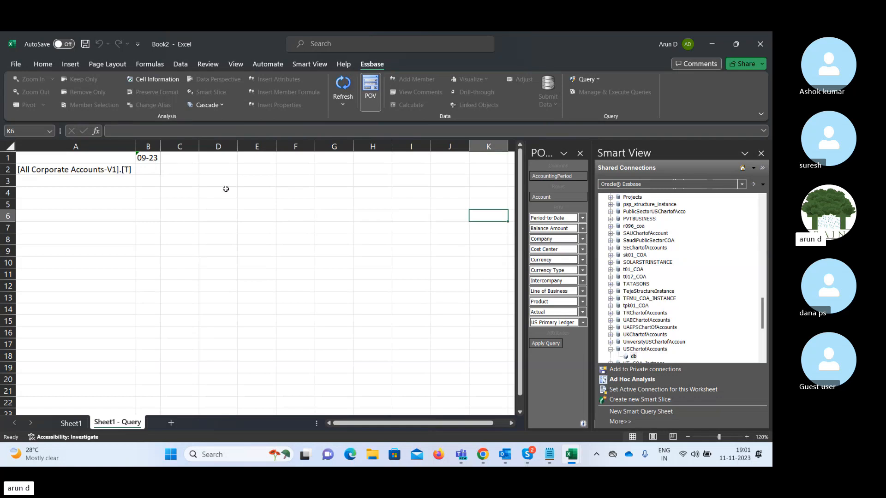
{"action": "left_click", "coordinate": [583, 229]}
Choose Period Activity as the Balance Amount POV member, removing the generic Balance Amount entry.
{"action": "left_click", "coordinate": [553, 244]}
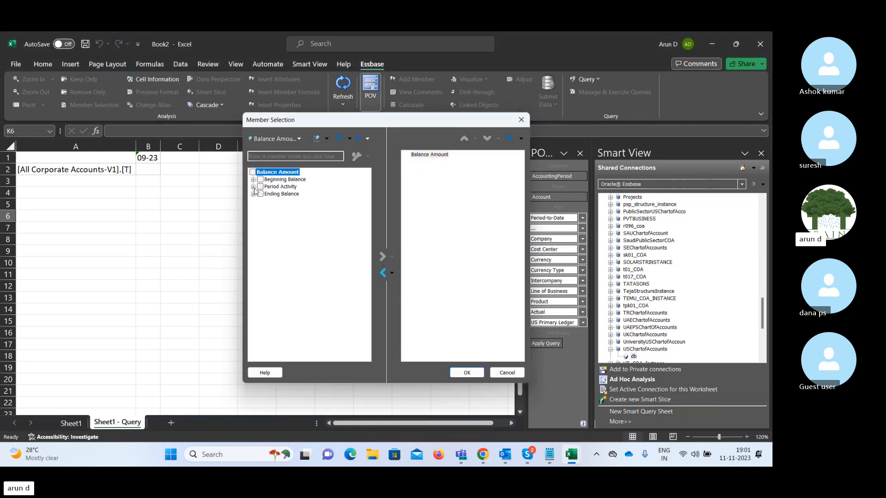
{"action": "left_click", "coordinate": [260, 187]}
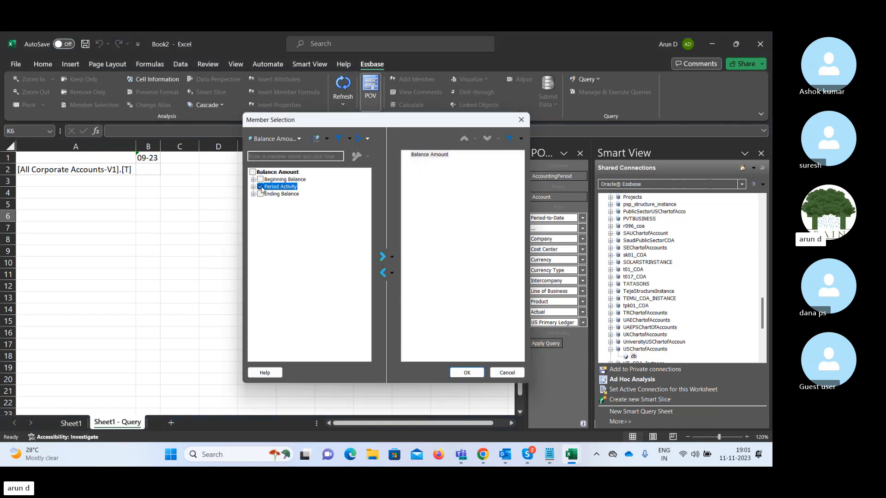
{"action": "left_click", "coordinate": [382, 257]}
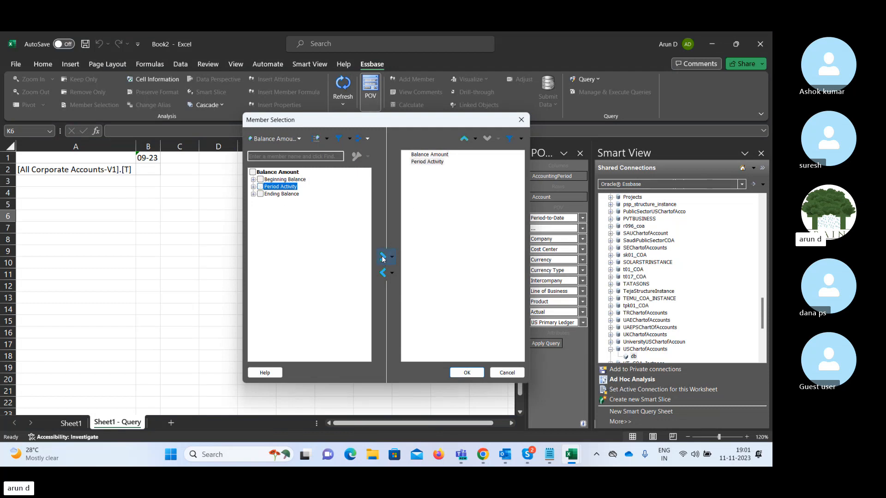
{"action": "left_click", "coordinate": [425, 155]}
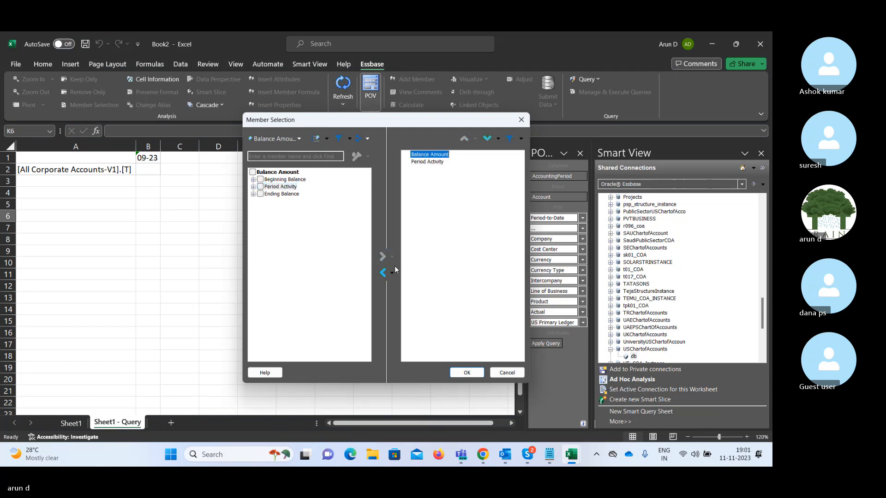
{"action": "left_click", "coordinate": [382, 273]}
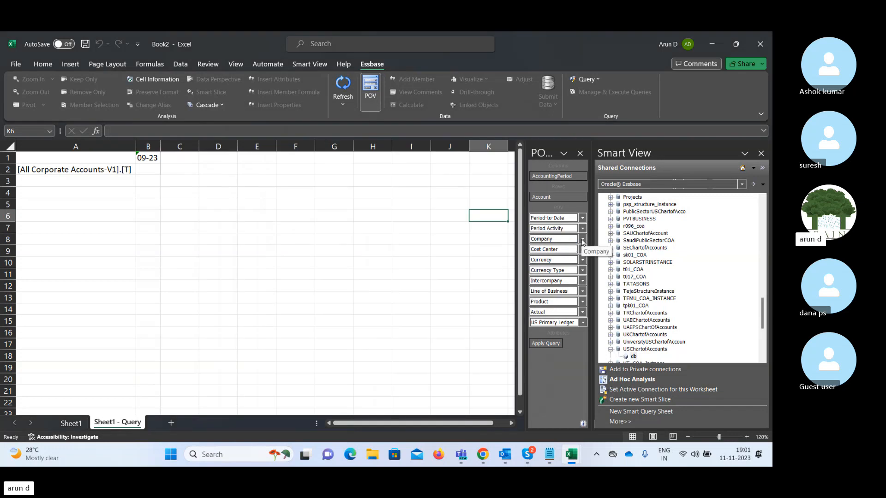
Make All Company Values the only Company POV member, replacing the generic Company entry.
{"action": "left_click", "coordinate": [582, 239]}
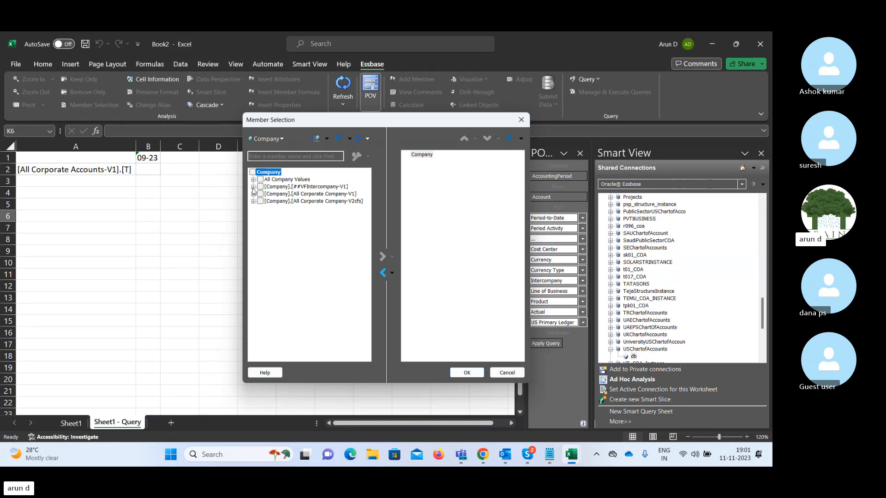
{"action": "left_click", "coordinate": [253, 187]}
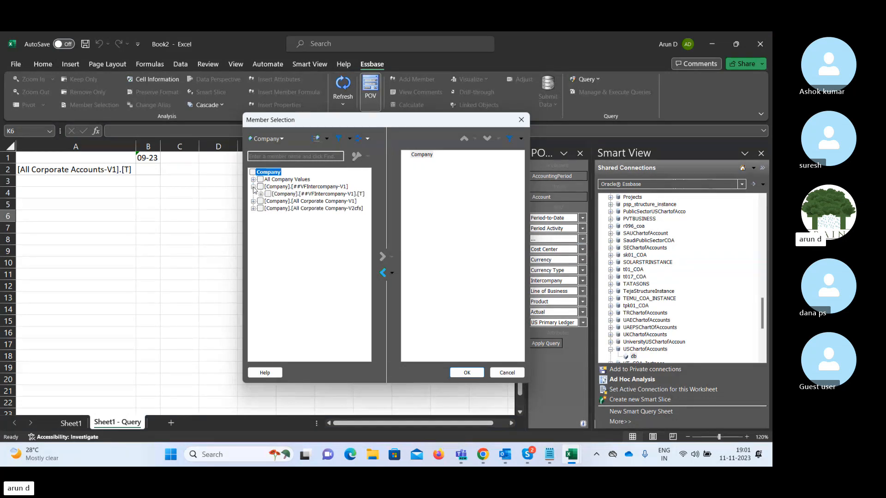
{"action": "left_click", "coordinate": [261, 179]}
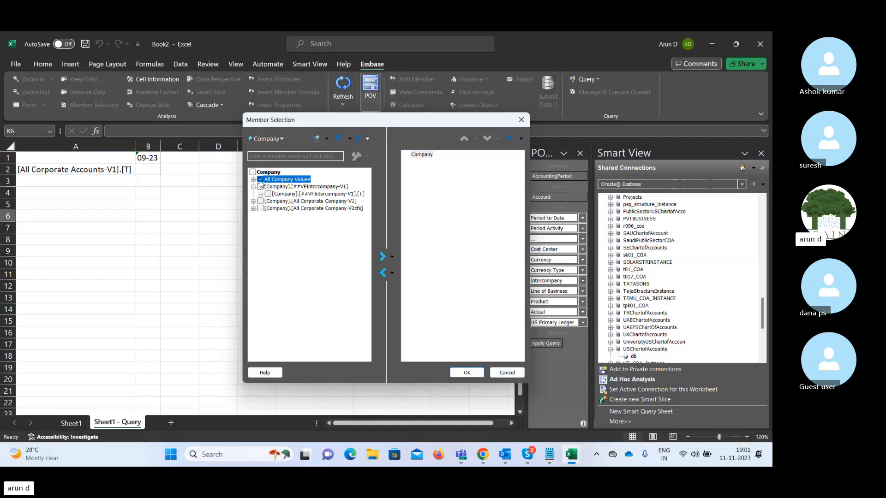
{"action": "left_click", "coordinate": [382, 257]}
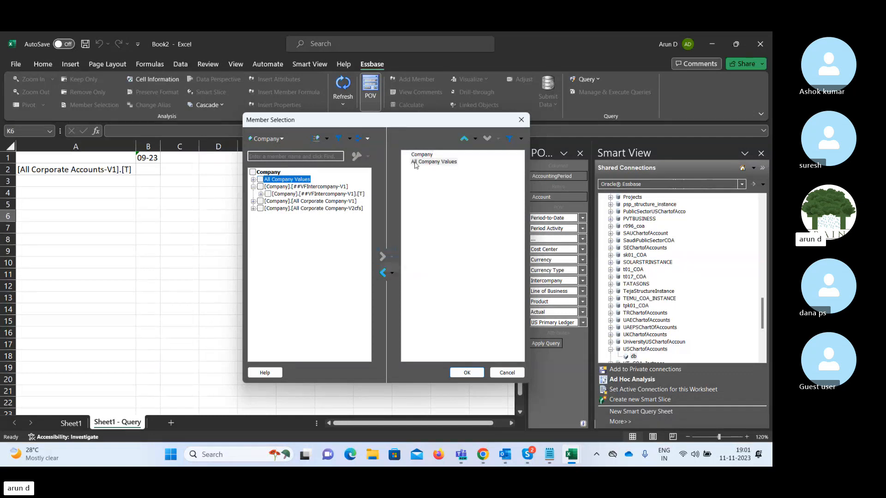
{"action": "left_click", "coordinate": [418, 155]}
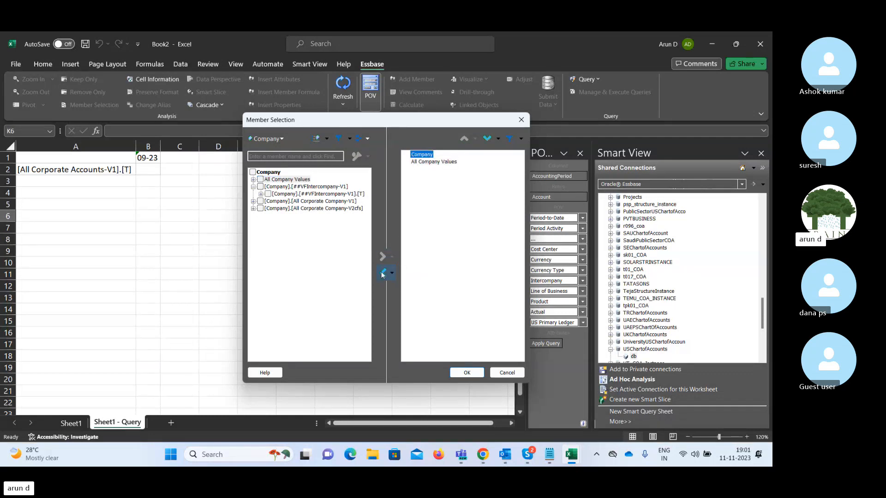
{"action": "left_click", "coordinate": [382, 274]}
{"action": "left_click", "coordinate": [466, 374]}
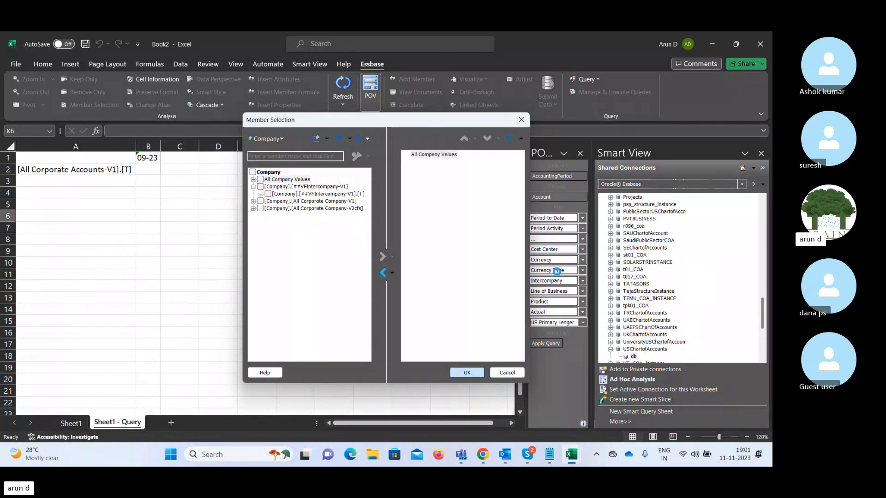
Replace the generic Cost Center POV entry with All Cost Center Values.
{"action": "left_click", "coordinate": [582, 249]}
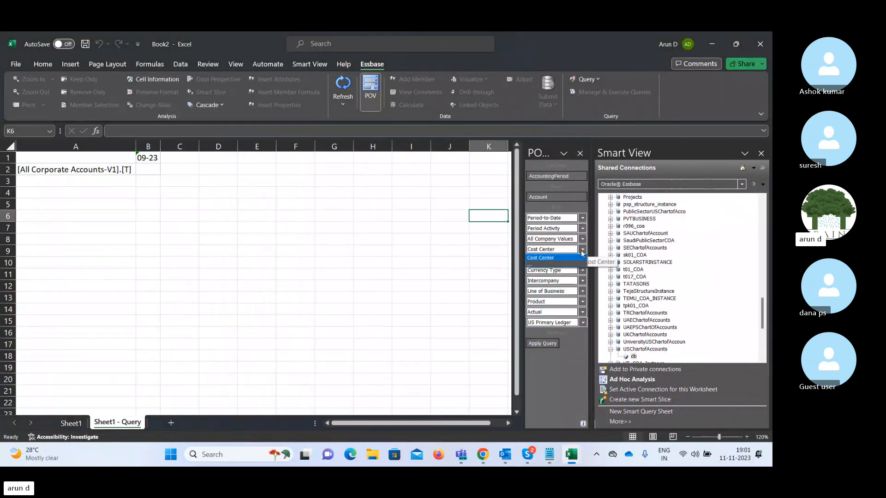
{"action": "left_click", "coordinate": [555, 265]}
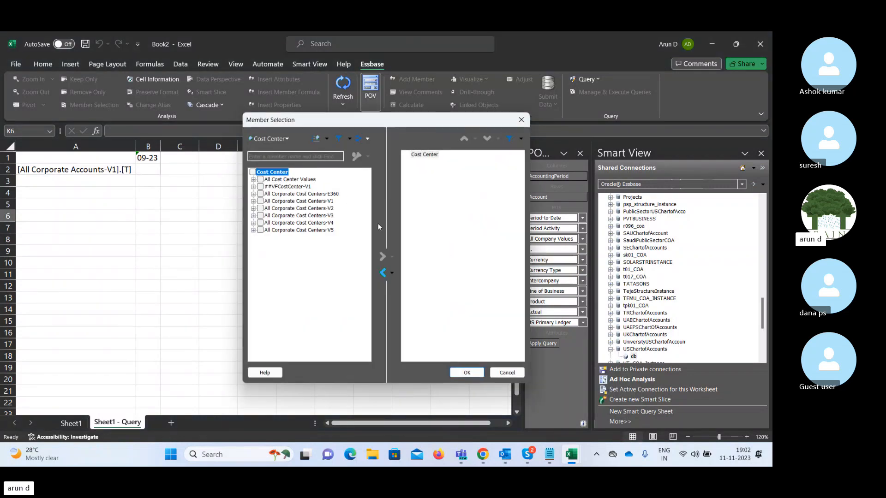
{"action": "left_click", "coordinate": [260, 180]}
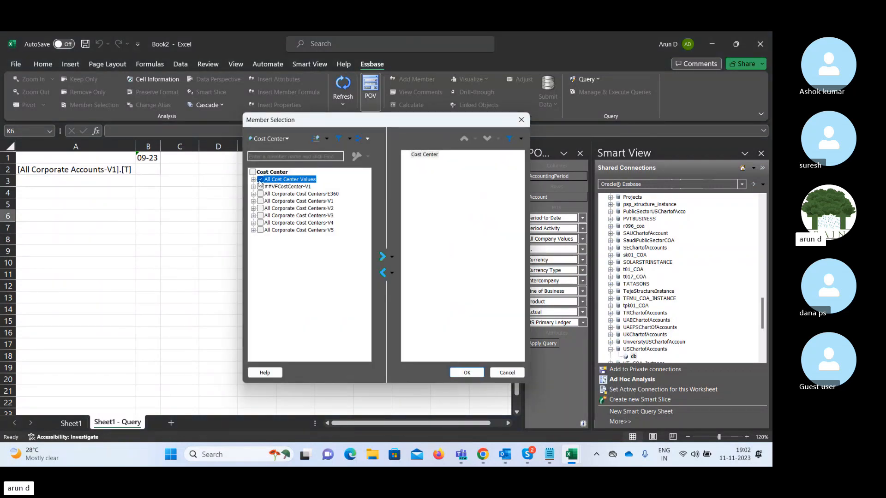
{"action": "left_click", "coordinate": [384, 257]}
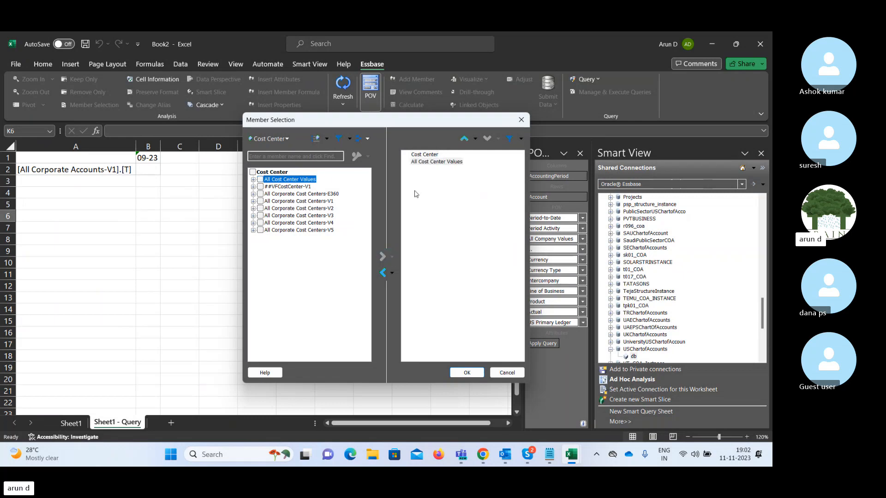
{"action": "left_click", "coordinate": [383, 273]}
{"action": "left_click", "coordinate": [459, 375]}
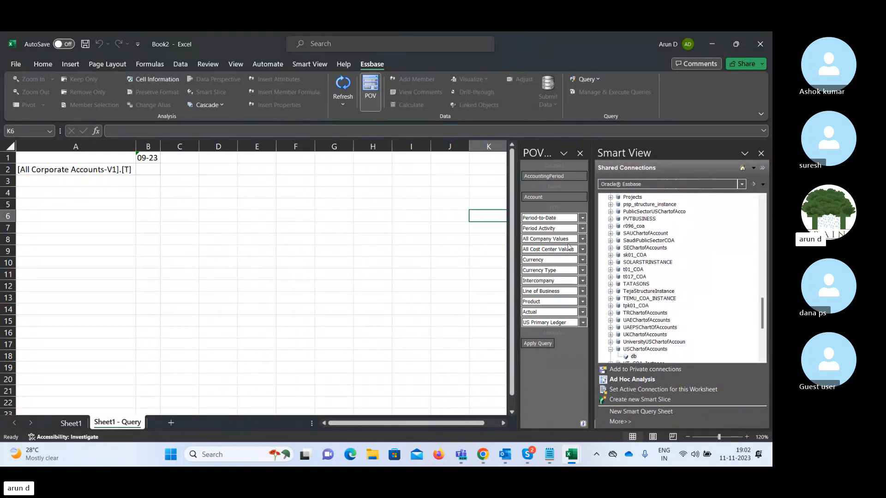
Make USD - US Dollar the only Currency POV member, replacing the generic Currency entry.
{"action": "left_click", "coordinate": [582, 261]}
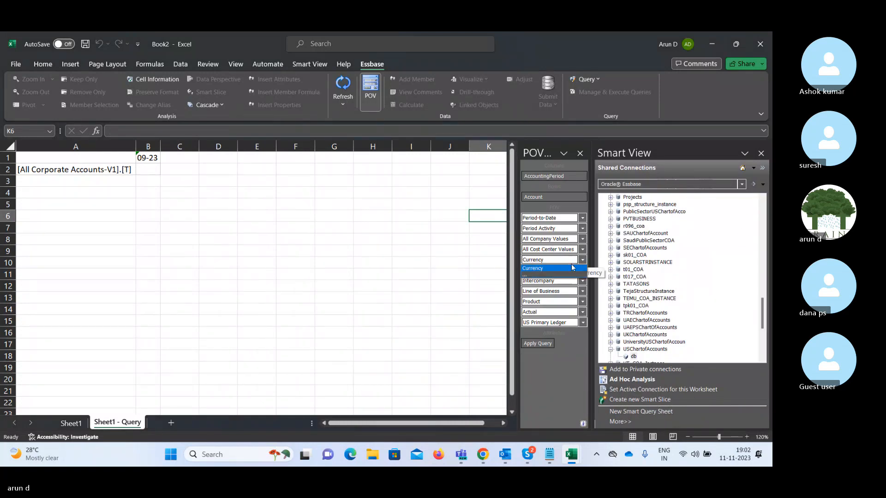
{"action": "left_click", "coordinate": [553, 276]}
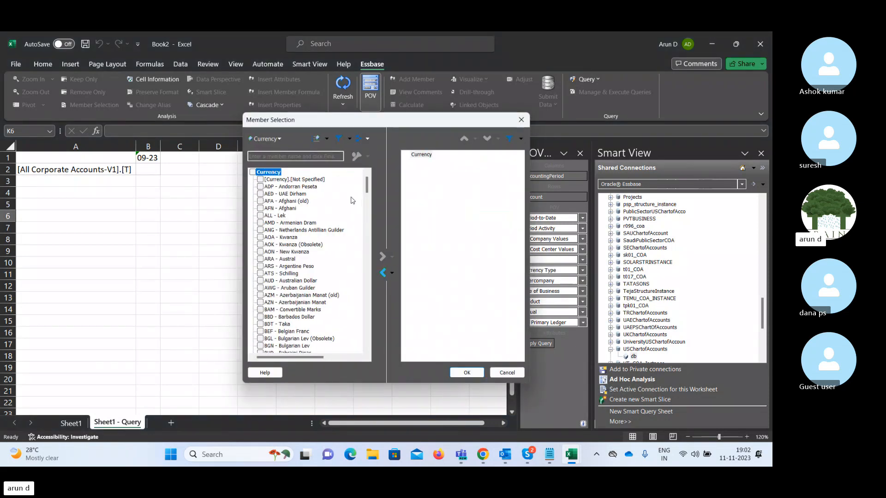
{"action": "left_click_drag", "start_coordinate": [367, 189], "coordinate": [368, 318]}
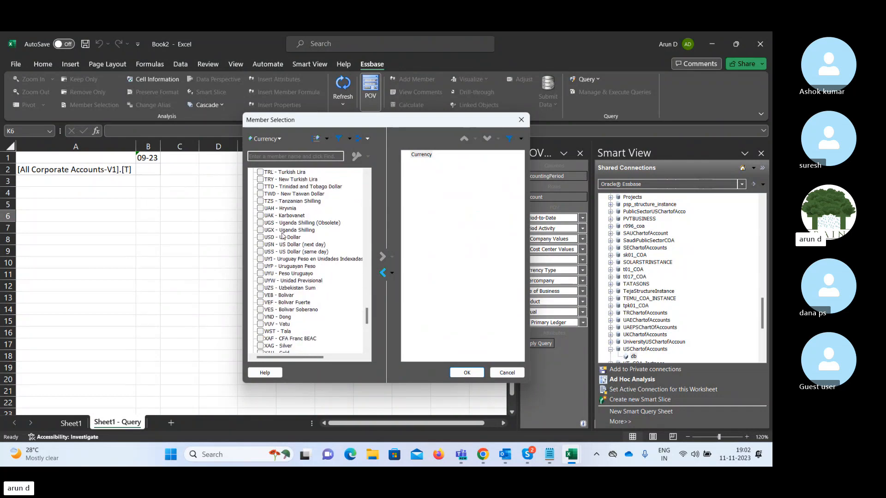
{"action": "left_click", "coordinate": [266, 239]}
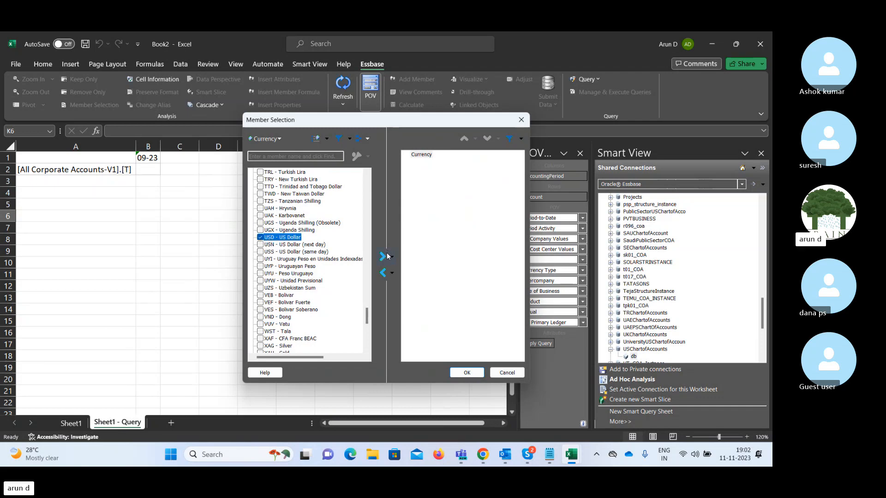
{"action": "left_click", "coordinate": [381, 257]}
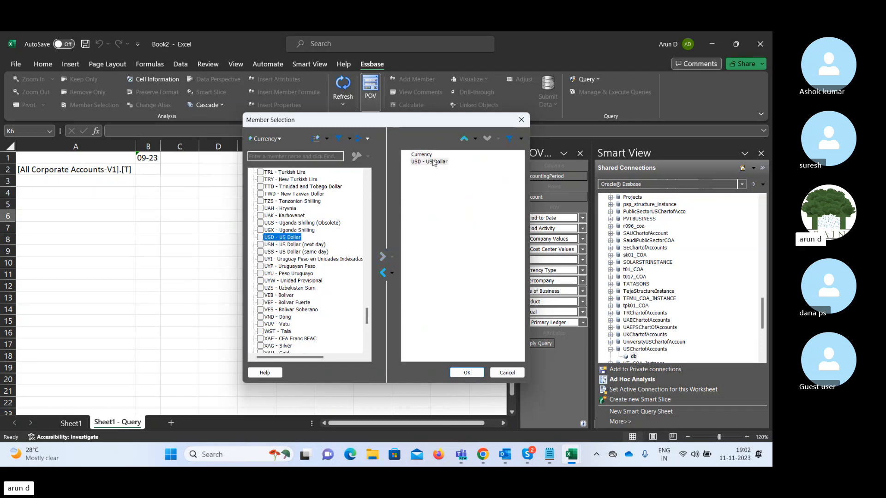
{"action": "left_click", "coordinate": [382, 273]}
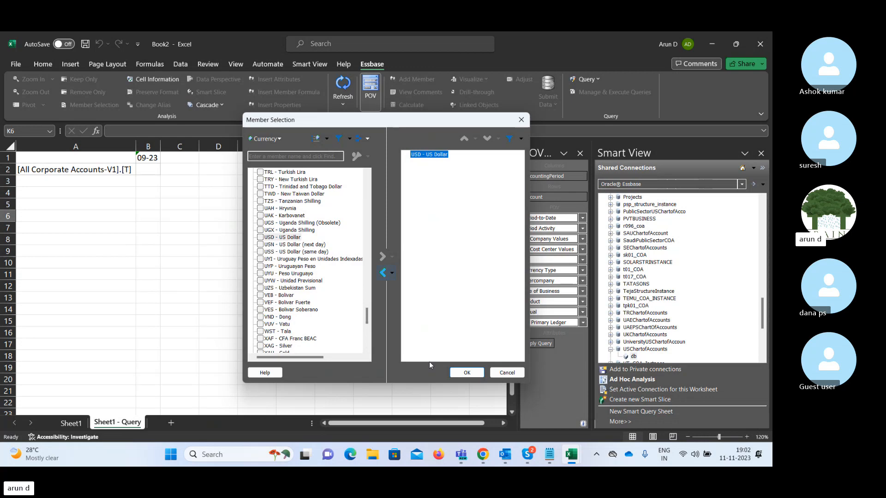
{"action": "left_click", "coordinate": [461, 373]}
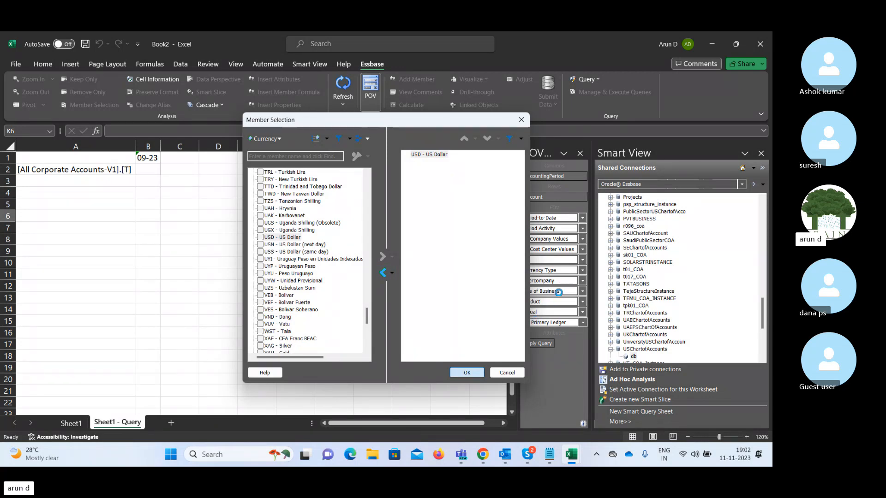
Open Member Selection for the Currency Type POV dimension.
{"action": "left_click", "coordinate": [582, 271]}
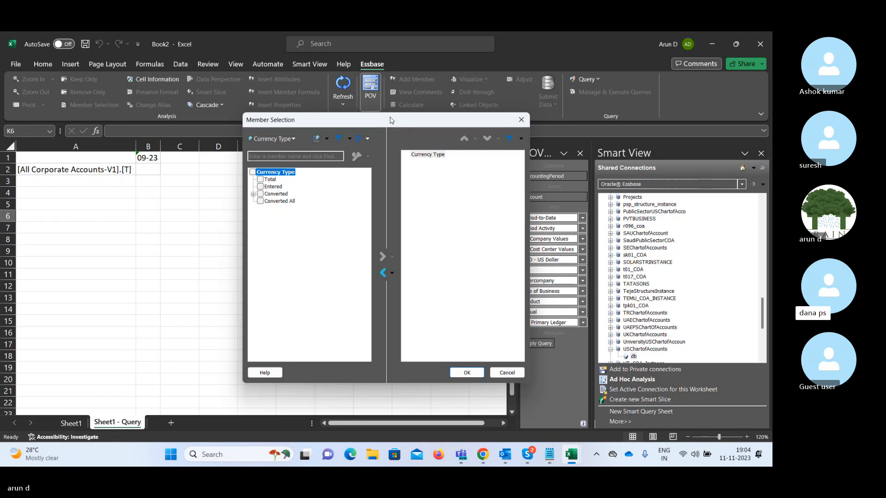
Replace the generic Currency Type entry with Total as the chosen member.
{"action": "left_click", "coordinate": [421, 155]}
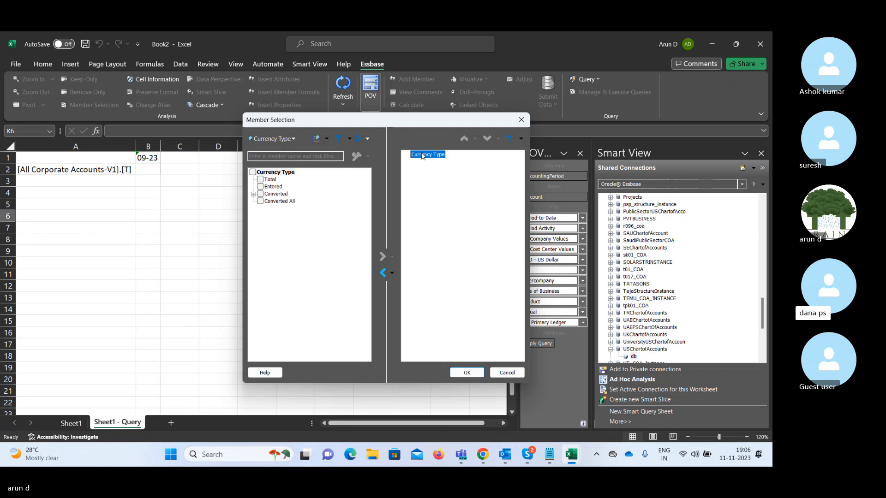
{"action": "left_click", "coordinate": [384, 273]}
{"action": "left_click", "coordinate": [261, 180]}
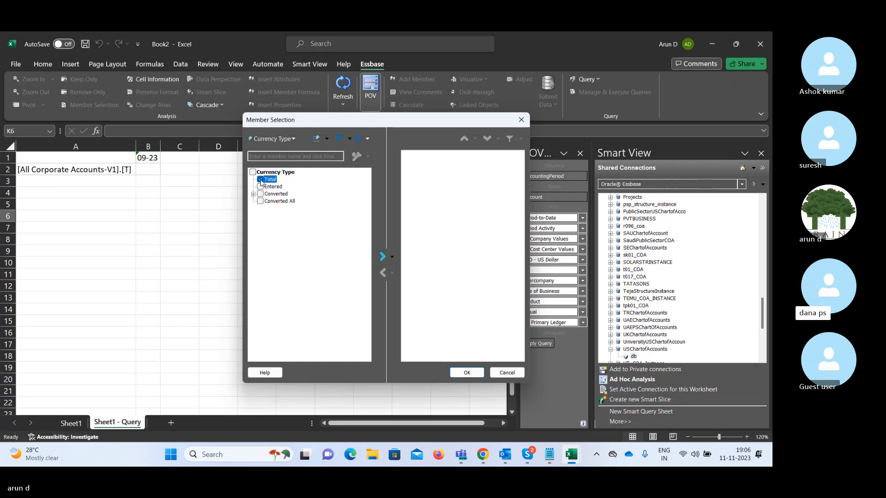
{"action": "left_click", "coordinate": [384, 261]}
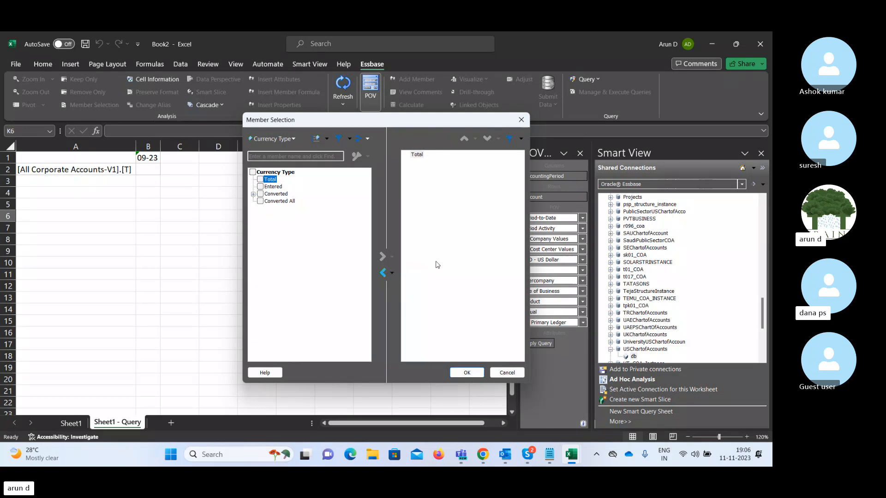
{"action": "left_click", "coordinate": [466, 371]}
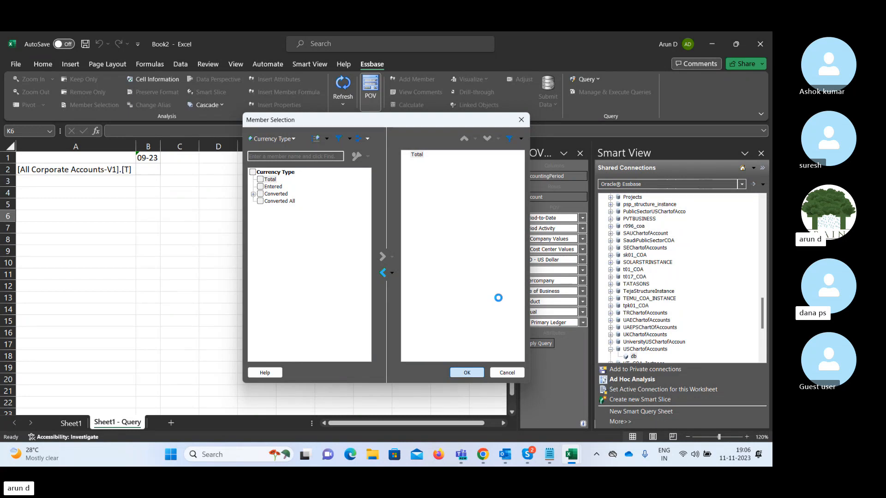
Keep Currency Type at Total and replace the generic Intercompany entry with All Intercompany Values.
{"action": "left_click", "coordinate": [583, 270]}
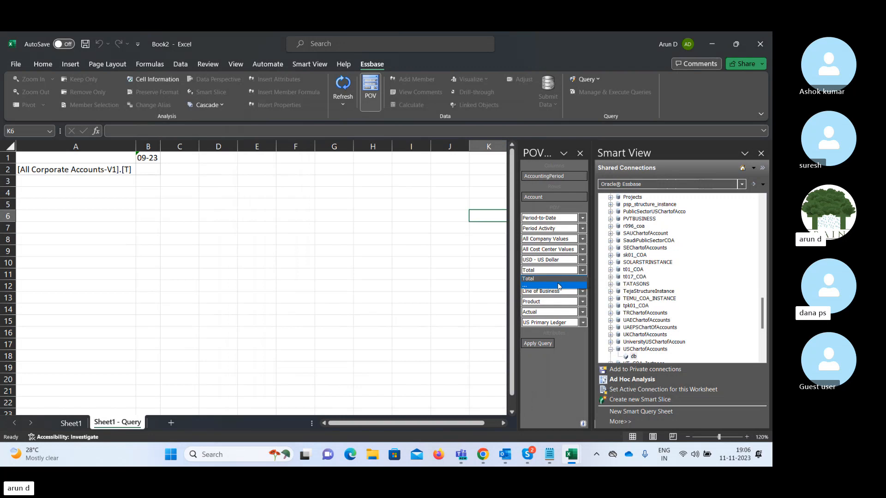
{"action": "left_click", "coordinate": [472, 288]}
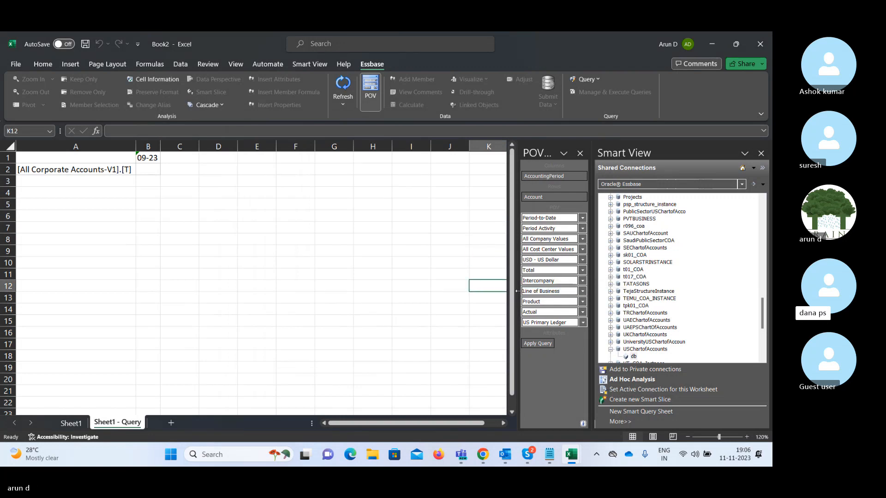
{"action": "left_click", "coordinate": [583, 281]}
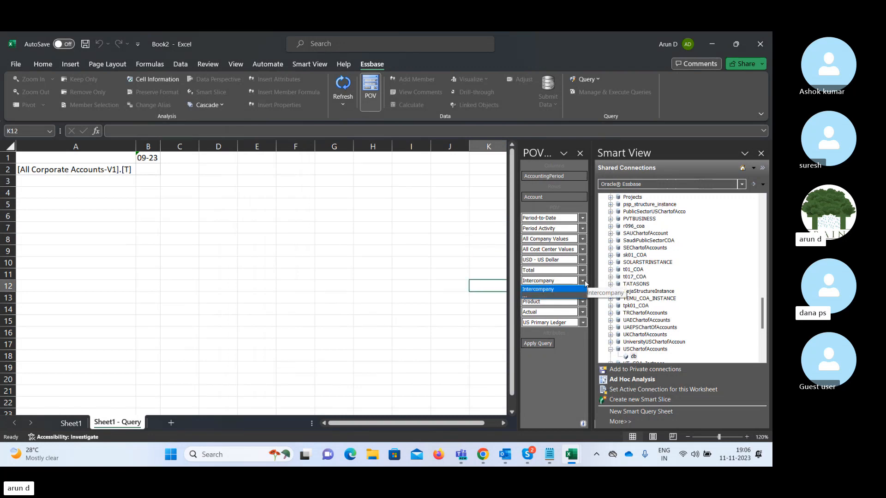
{"action": "left_click", "coordinate": [558, 295]}
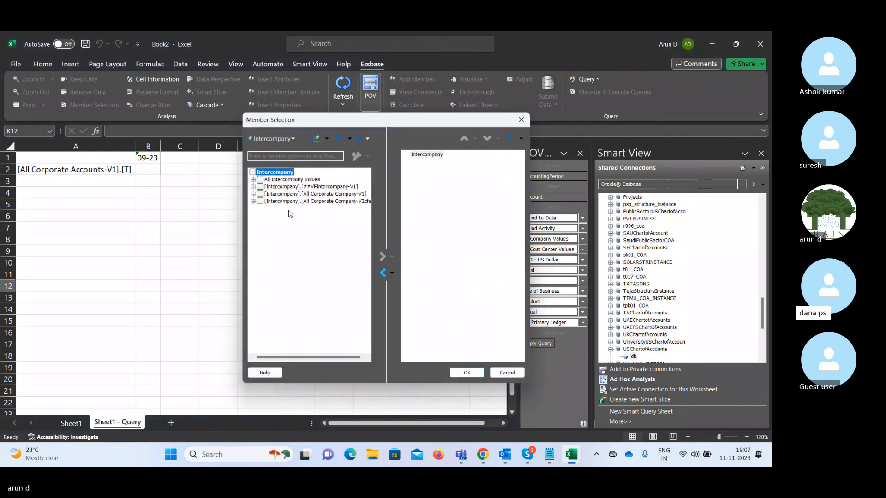
{"action": "left_click", "coordinate": [260, 180]}
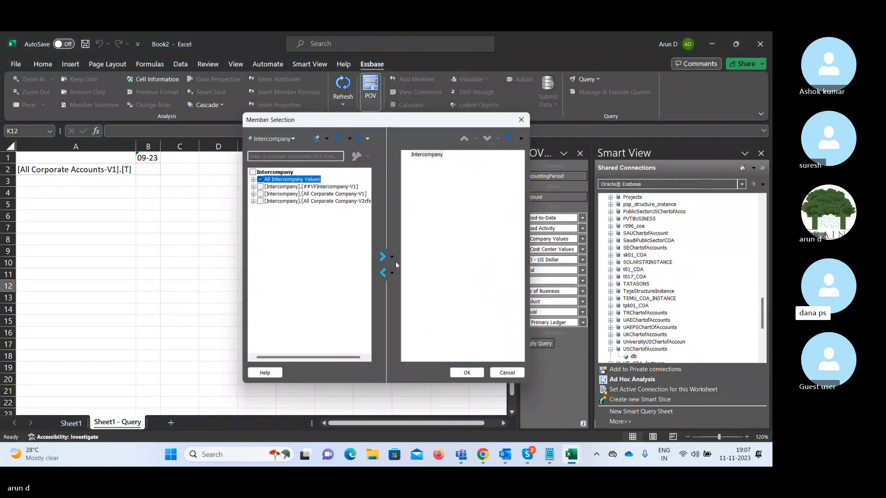
{"action": "left_click", "coordinate": [383, 256]}
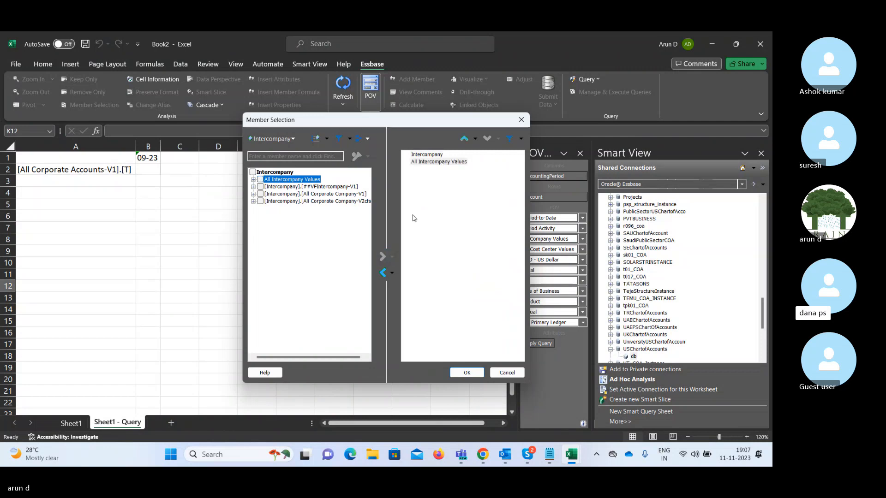
{"action": "left_click", "coordinate": [427, 155]}
{"action": "left_click", "coordinate": [383, 272]}
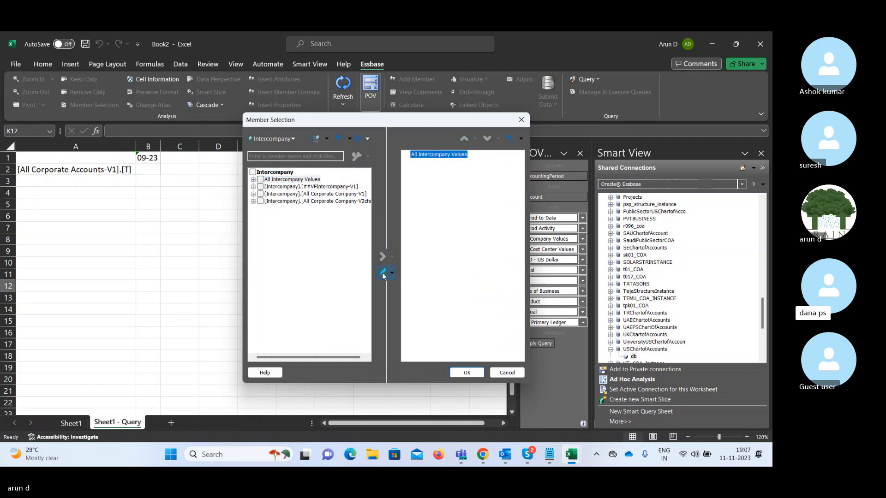
{"action": "left_click", "coordinate": [463, 376]}
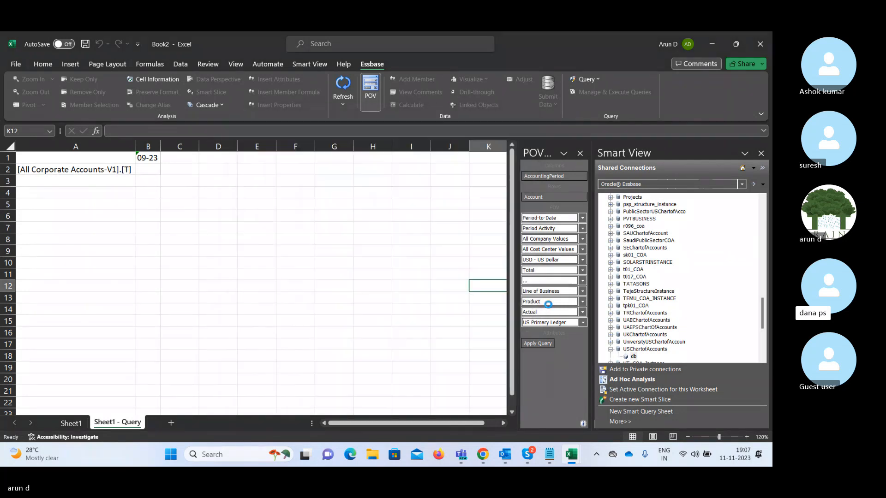
{"action": "left_click", "coordinate": [582, 292]}
Replace the generic Line of Business member with All Line of Business Values in the POV.
{"action": "left_click", "coordinate": [554, 305]}
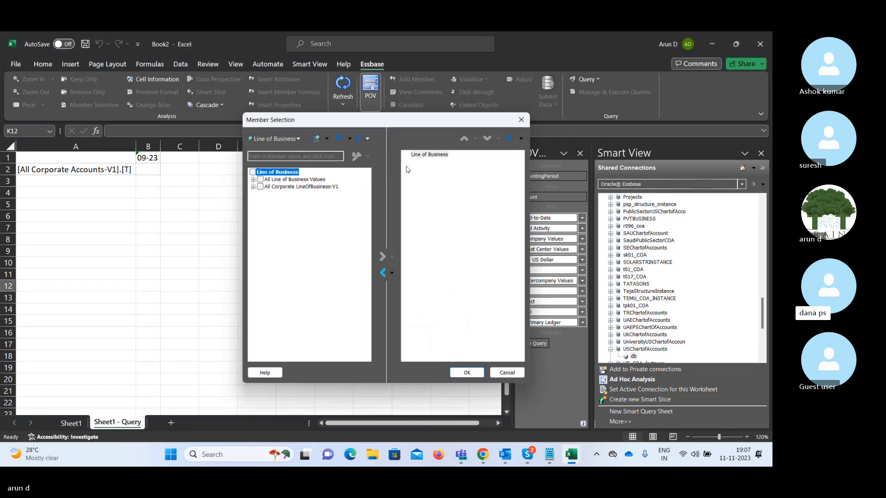
{"action": "left_click", "coordinate": [422, 156]}
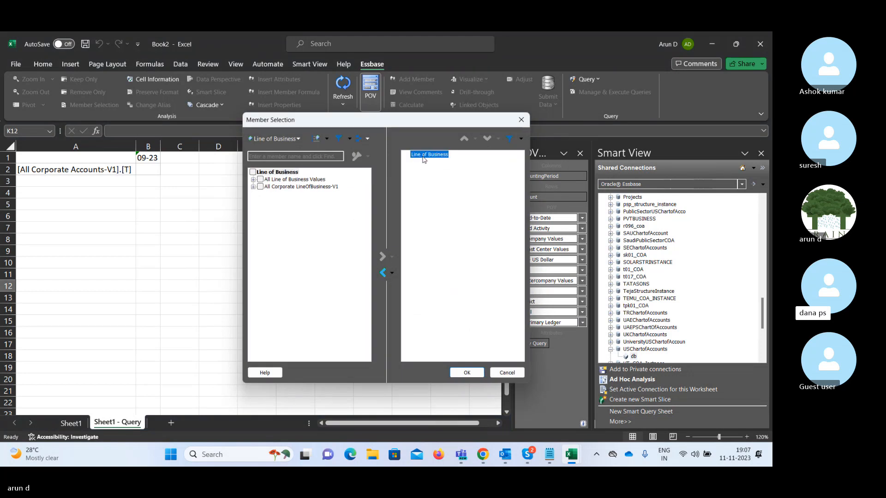
{"action": "left_click", "coordinate": [383, 272]}
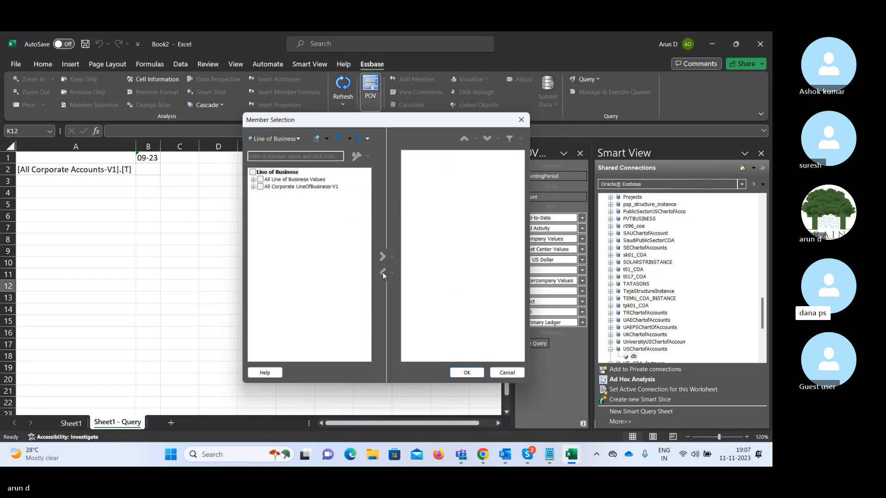
{"action": "left_click", "coordinate": [260, 180]}
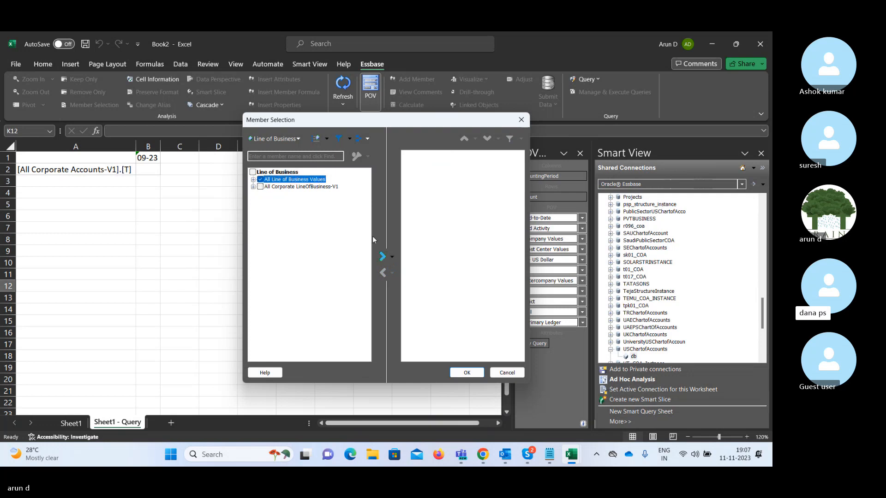
{"action": "left_click", "coordinate": [382, 256]}
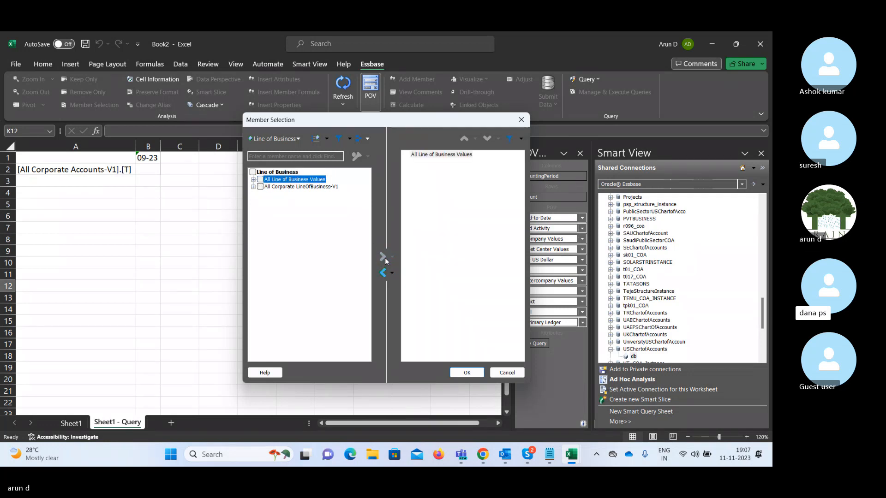
{"action": "left_click", "coordinate": [466, 373]}
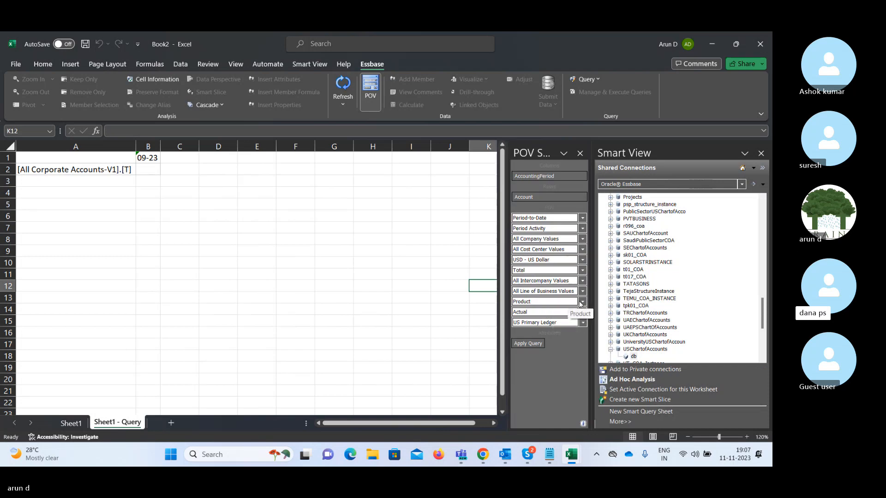
{"action": "left_click", "coordinate": [581, 301]}
Swap the generic Product member for All Product Values in the Product POV selection.
{"action": "left_click", "coordinate": [554, 316]}
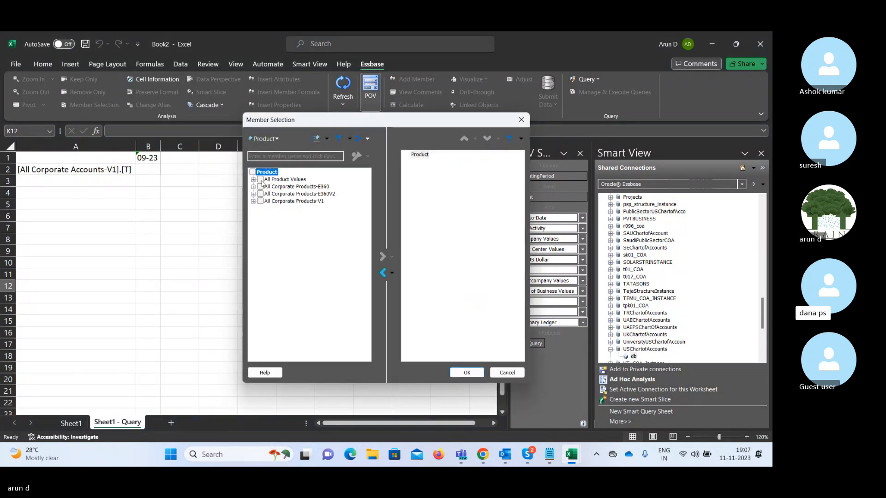
{"action": "left_click", "coordinate": [261, 180]}
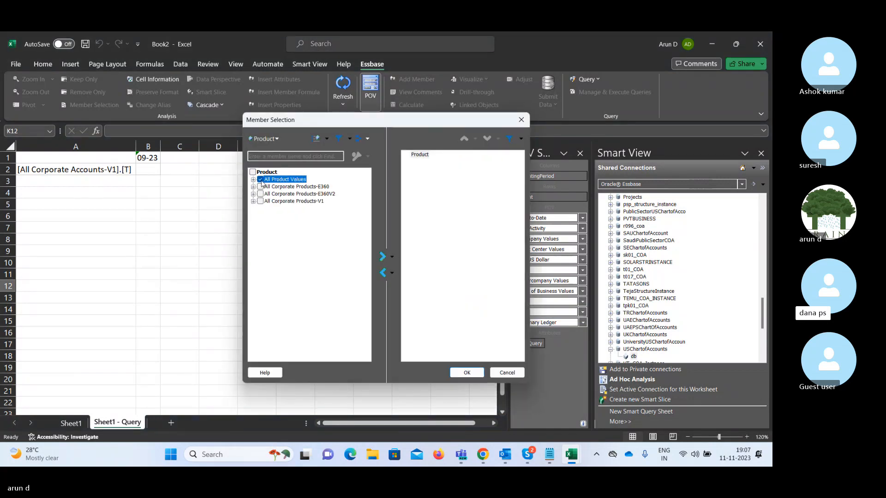
{"action": "left_click", "coordinate": [382, 256]}
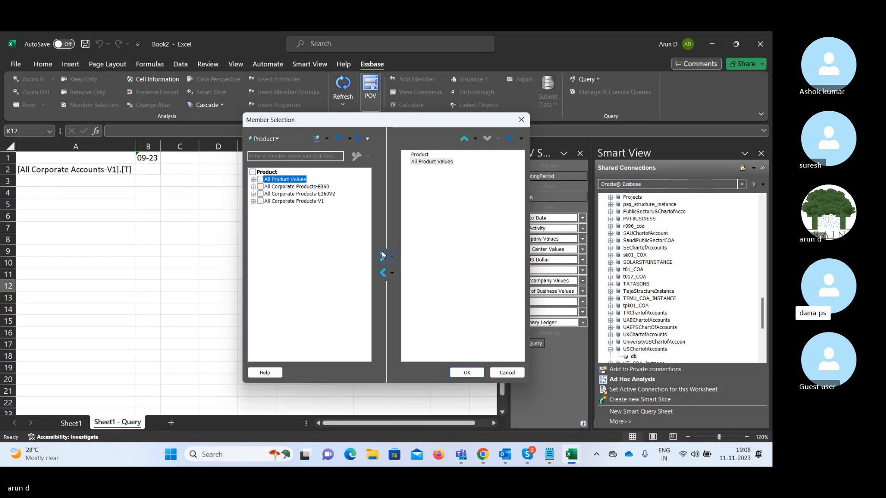
{"action": "left_click", "coordinate": [422, 156]}
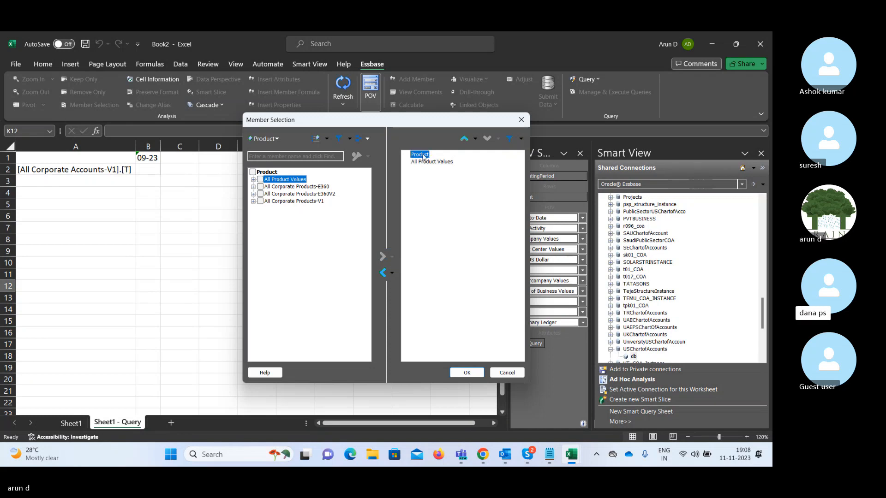
{"action": "left_click", "coordinate": [383, 273]}
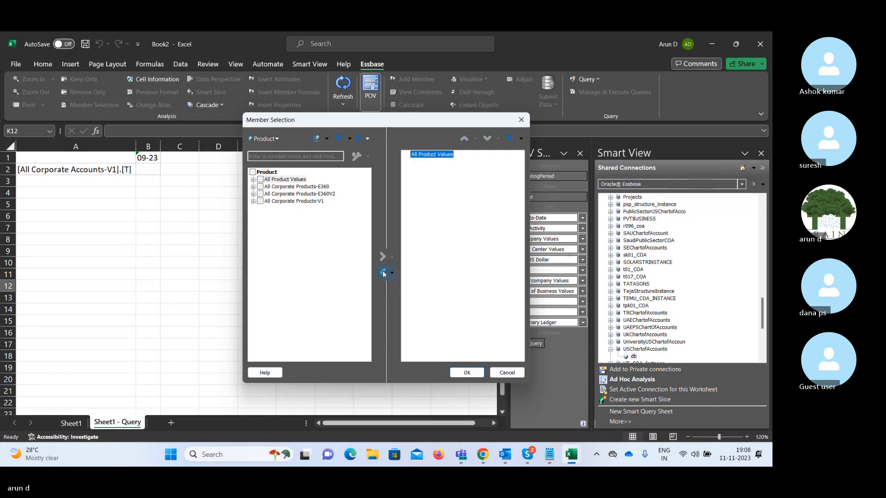
{"action": "left_click", "coordinate": [465, 373]}
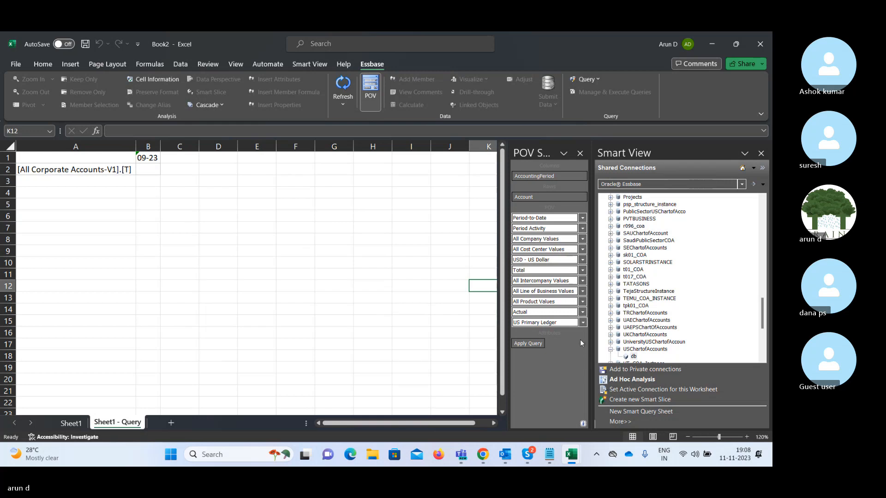
Run the ad hoc query, then zoom the A3 total into accounts 10000, 20000, 30000 and 95001.
{"action": "left_click", "coordinate": [527, 343]}
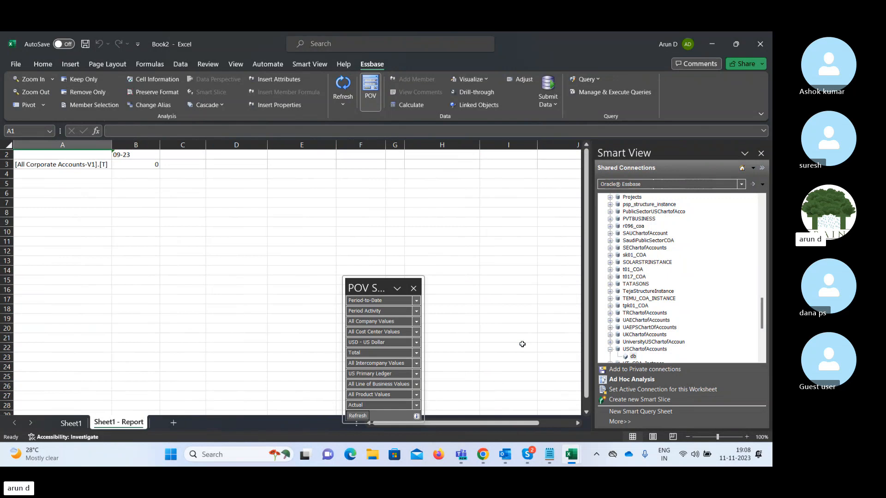
{"action": "left_click", "coordinate": [413, 288]}
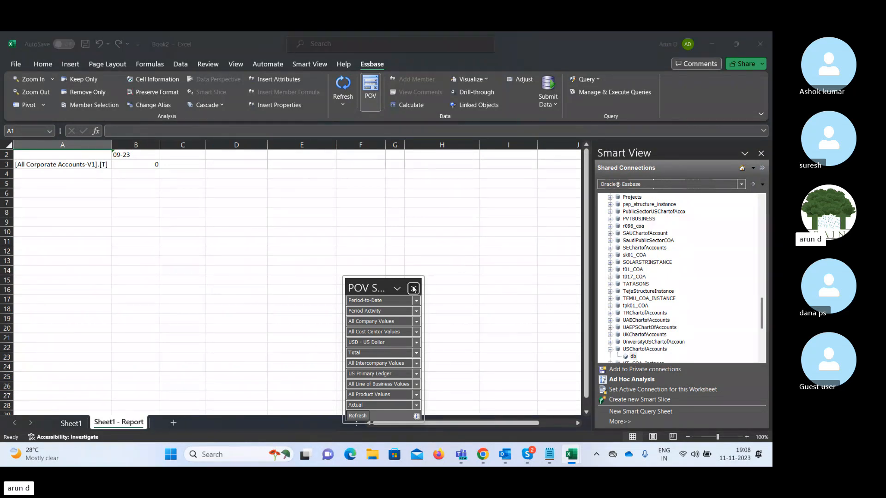
{"action": "left_click", "coordinate": [67, 165]}
{"action": "double_click", "coordinate": [67, 165]}
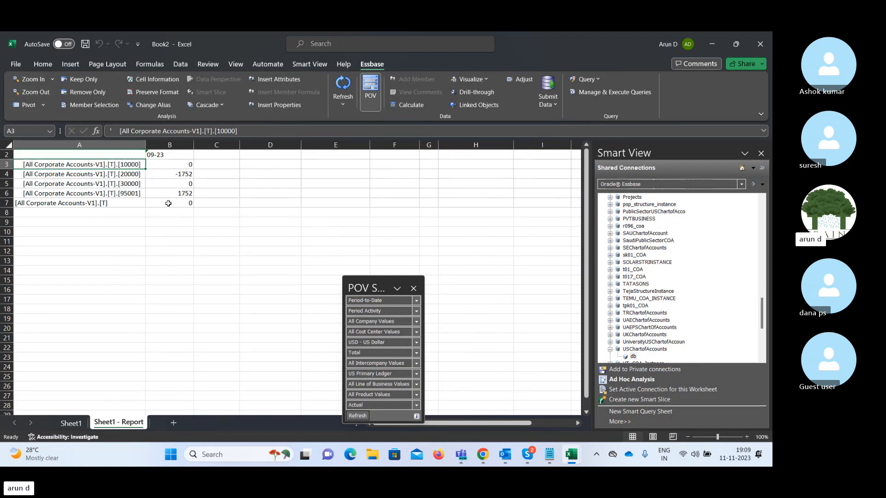
{"action": "left_click", "coordinate": [122, 242]}
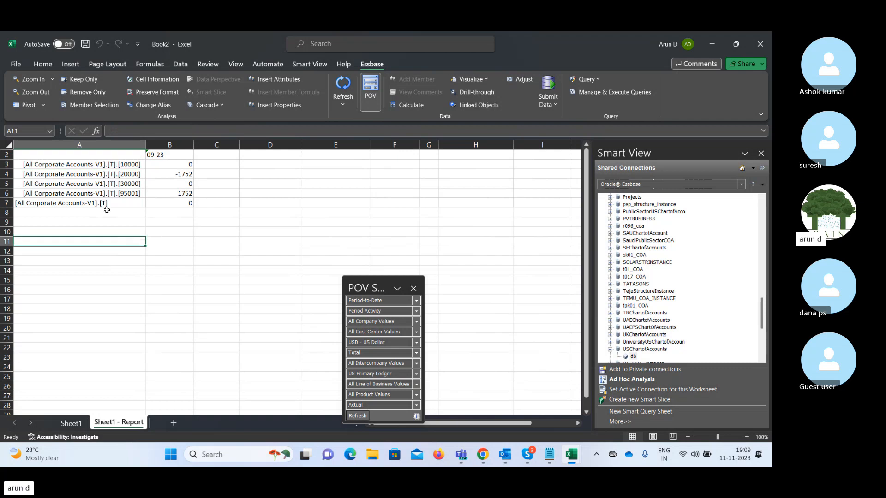
{"action": "left_click", "coordinate": [83, 165]}
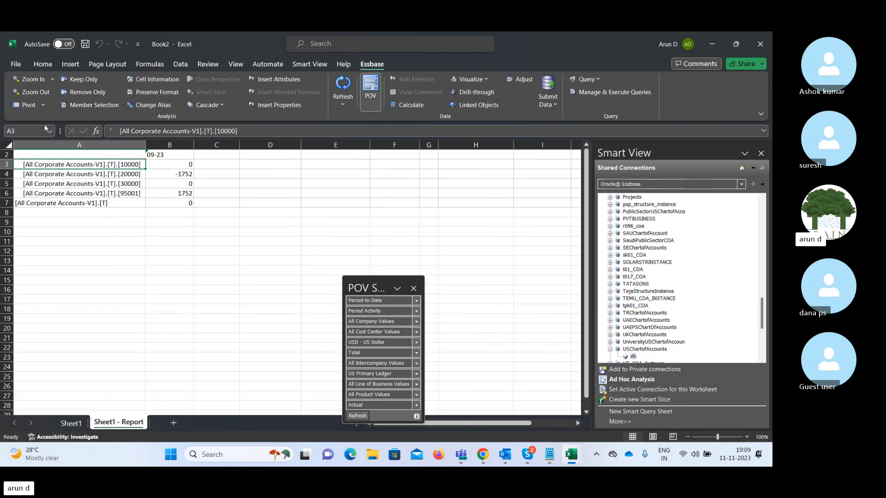
Zoom in on accounts 10000 and 20000 to list sub-accounts 11000–18000 and 21000–29000.
{"action": "left_click", "coordinate": [33, 81]}
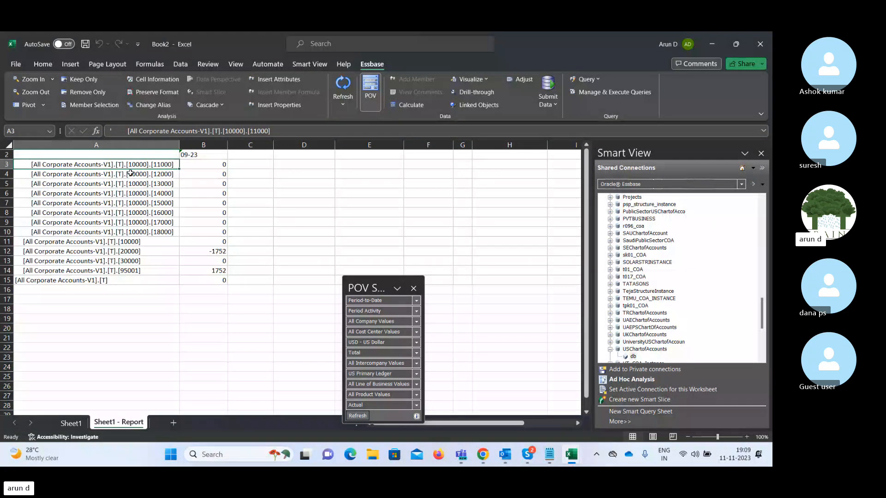
{"action": "key", "text": "ctrl+Down"}
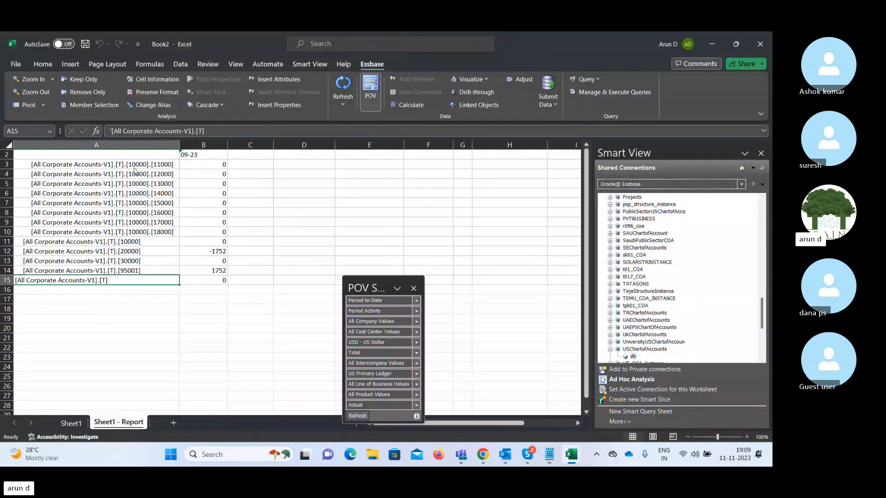
{"action": "left_click", "coordinate": [108, 167]}
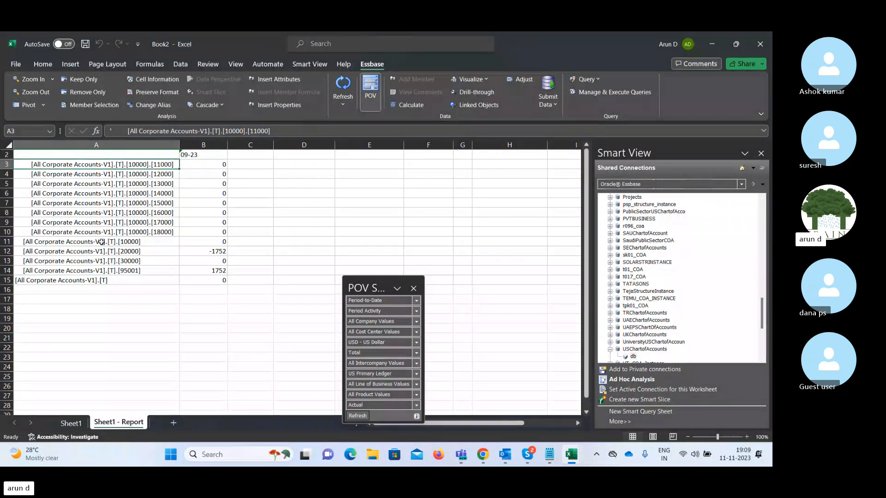
{"action": "left_click", "coordinate": [118, 251]}
{"action": "double_click", "coordinate": [118, 251]}
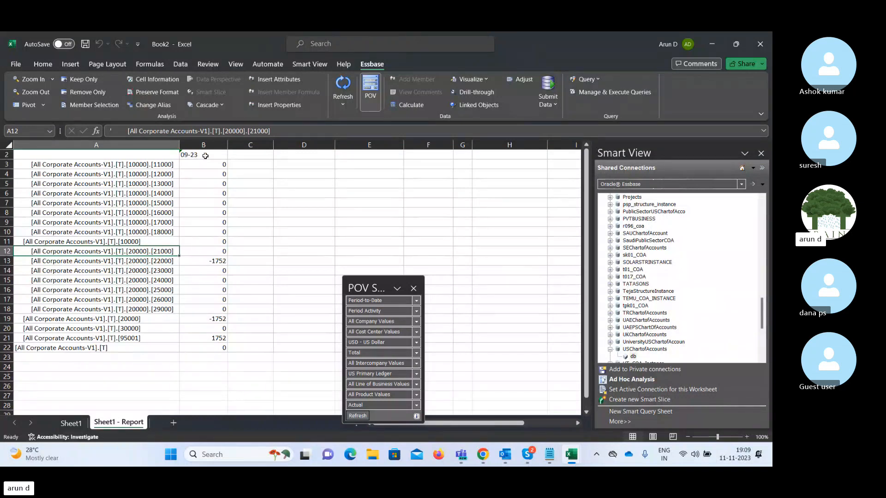
{"action": "left_click", "coordinate": [197, 262]}
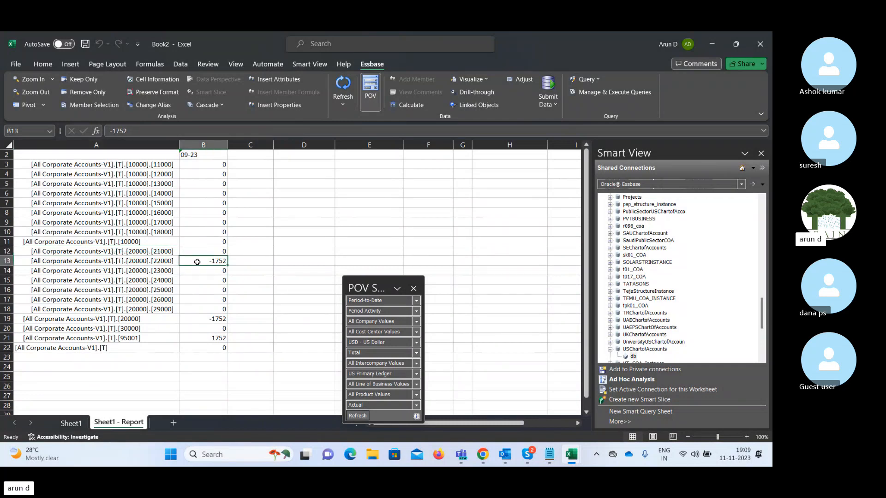
{"action": "left_click", "coordinate": [77, 254]}
Apply the Default alias table to the report and close the POV panel.
{"action": "left_click", "coordinate": [150, 106]}
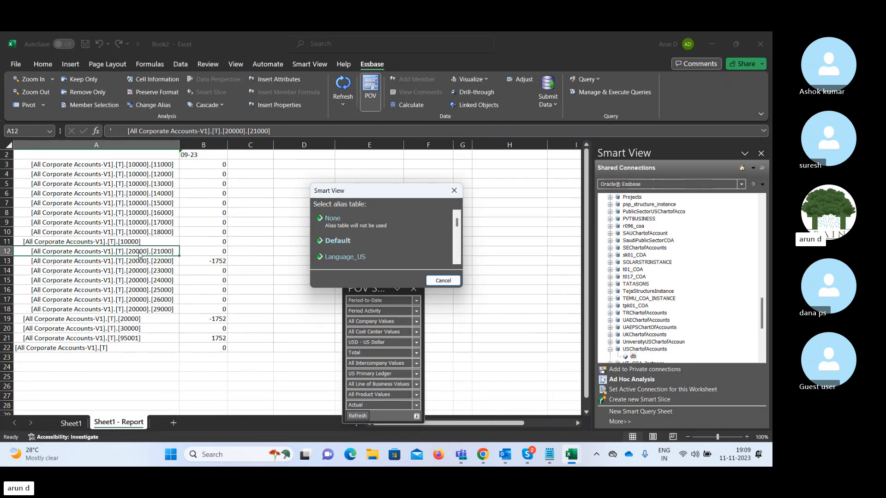
{"action": "left_click", "coordinate": [340, 242]}
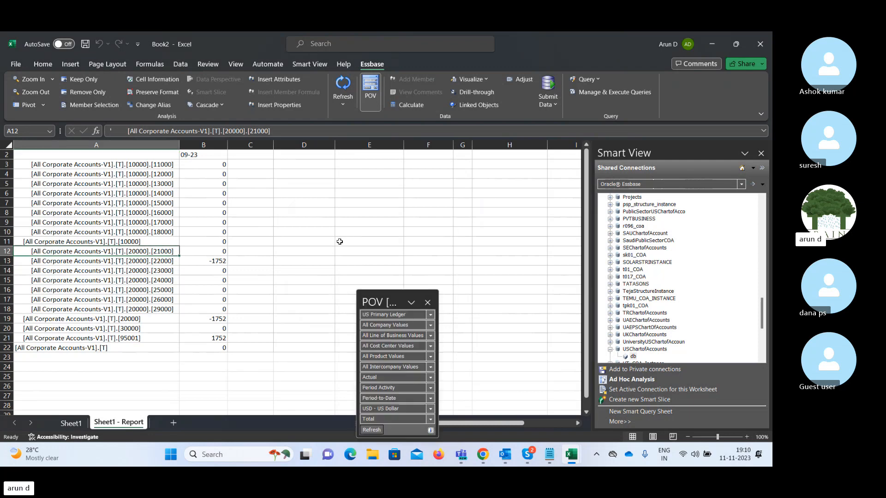
{"action": "left_click", "coordinate": [429, 303]}
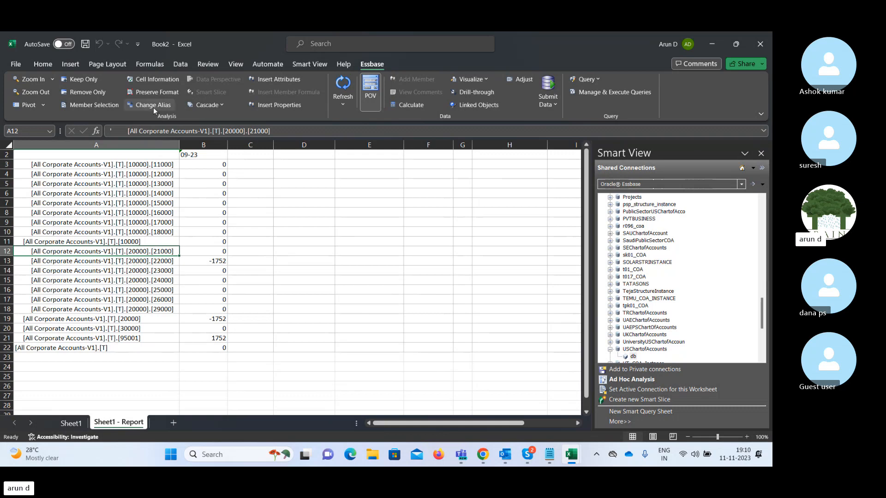
Select account 12000 in A4 and open its member selection.
{"action": "left_click", "coordinate": [112, 223]}
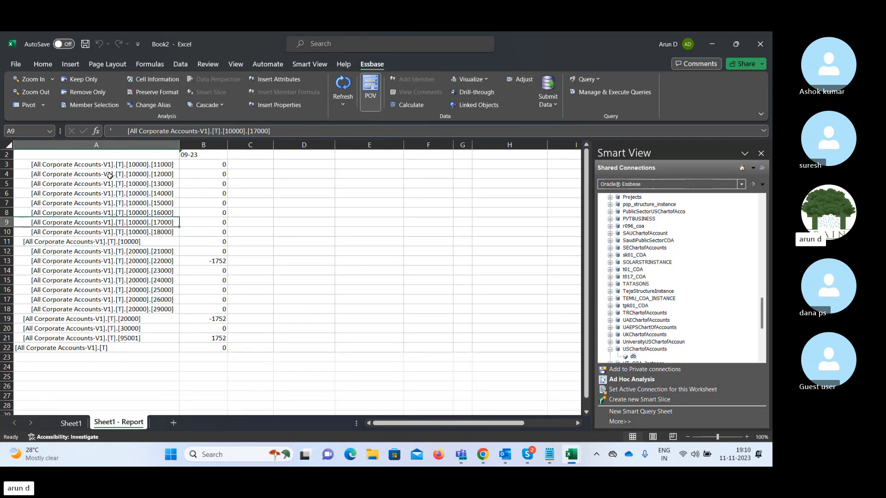
{"action": "left_click", "coordinate": [89, 177]}
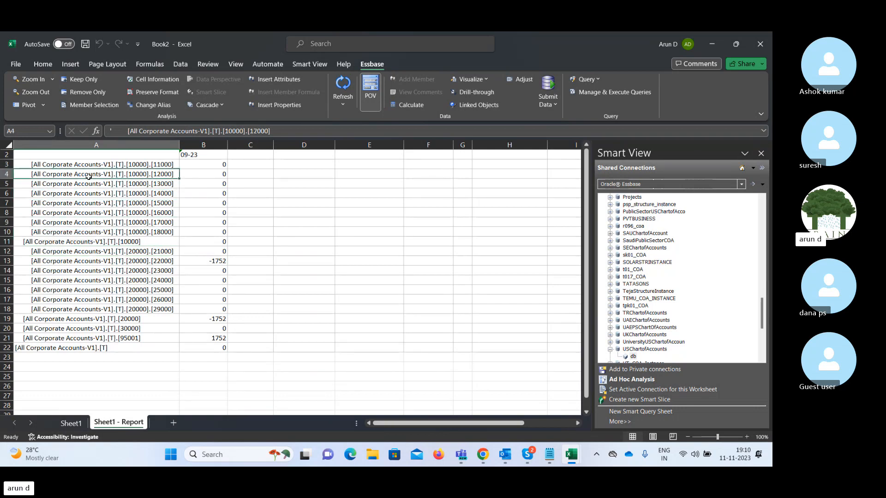
{"action": "left_click", "coordinate": [98, 105]}
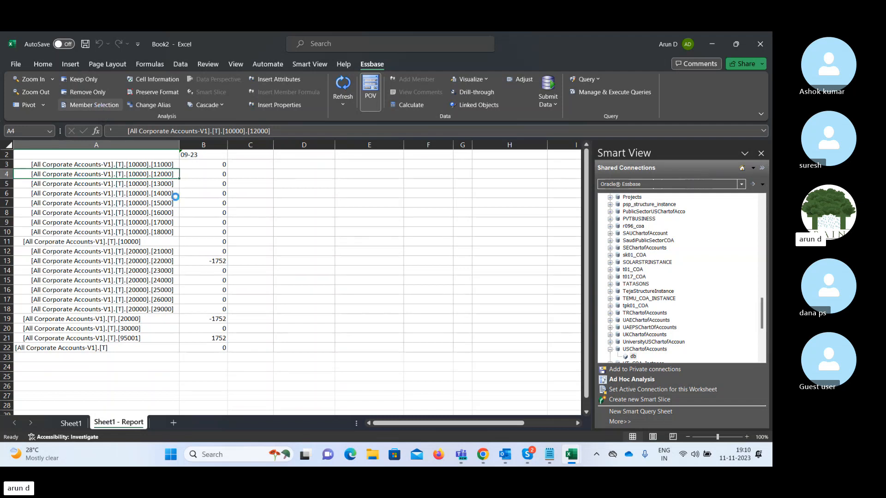